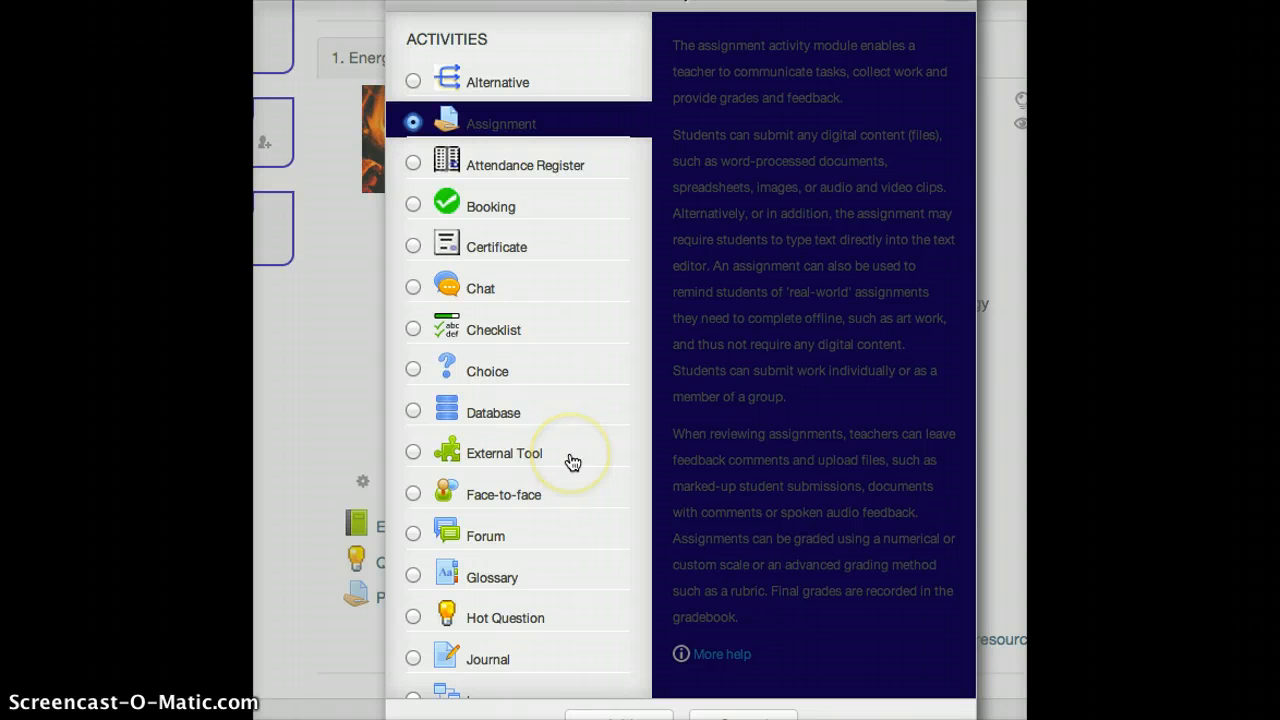
Add a new Assignment activity to the course section and name it "Demo Assignment"
click(609, 714)
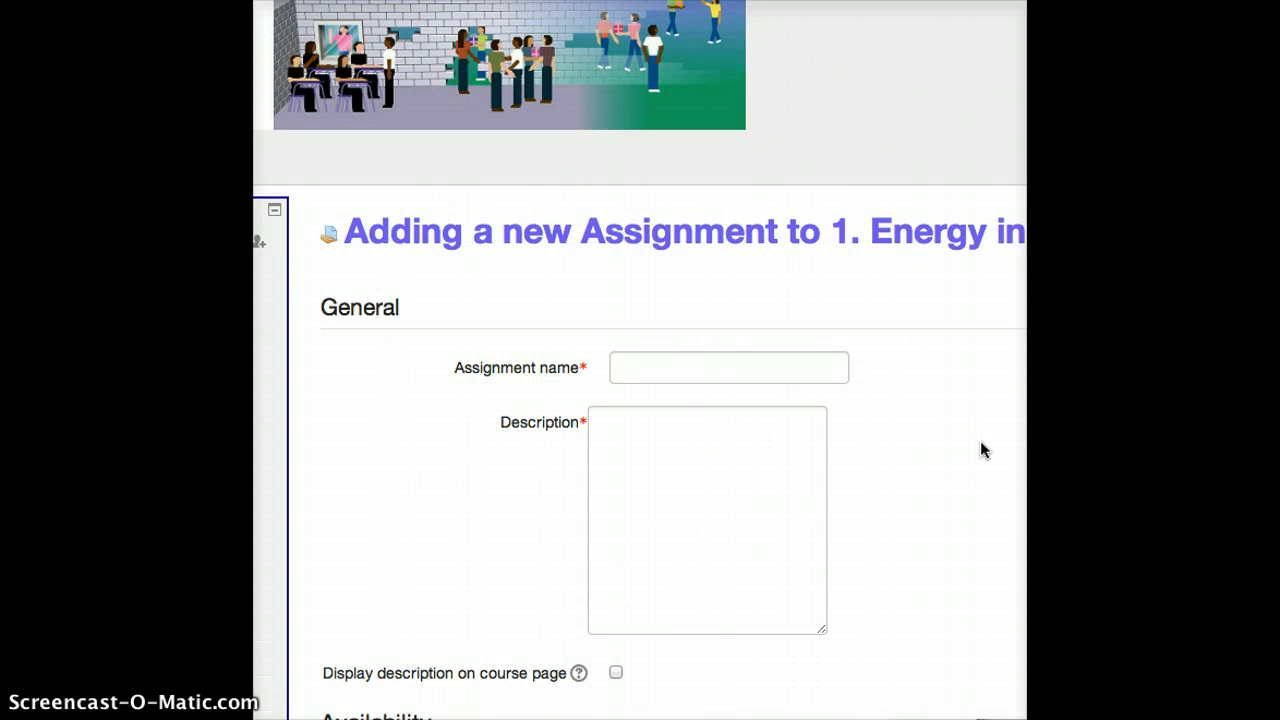
click(664, 368)
text(Demo S)
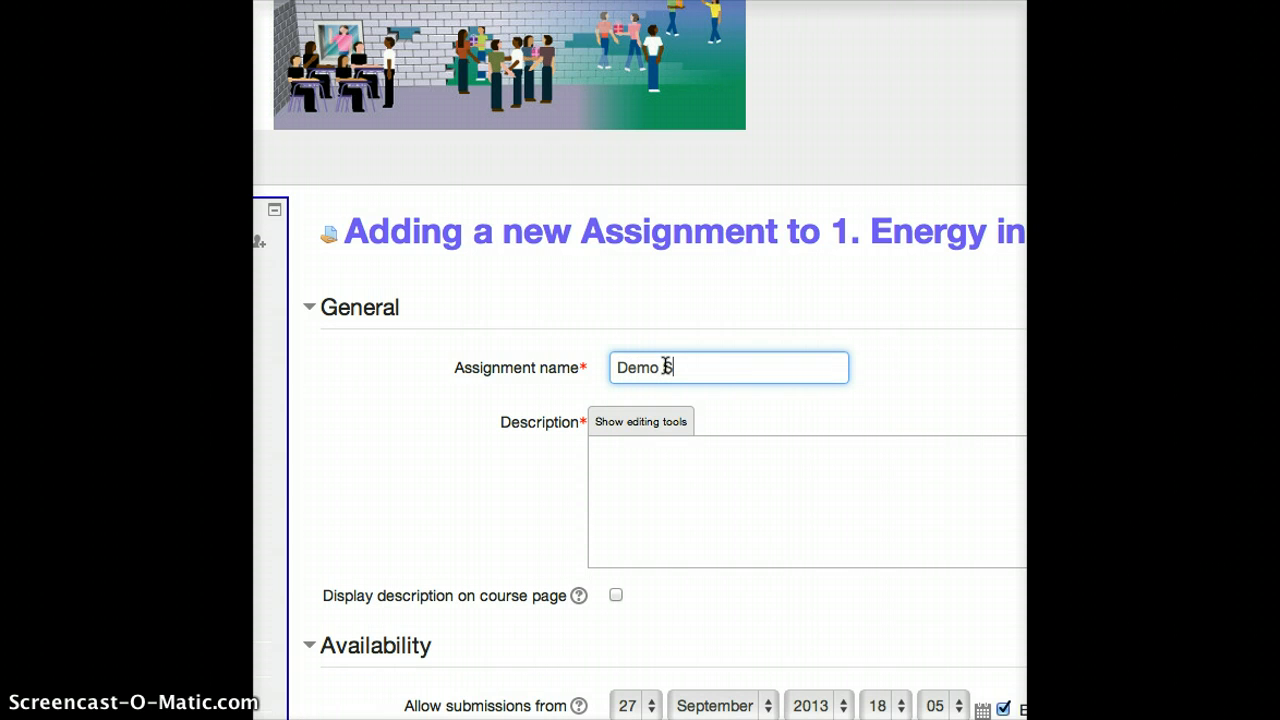
key(BackSpace)
text(Assignment)
Enter the assignment description "Please hand in your work." and show the description's editing tools
click(696, 480)
text(Pleas)
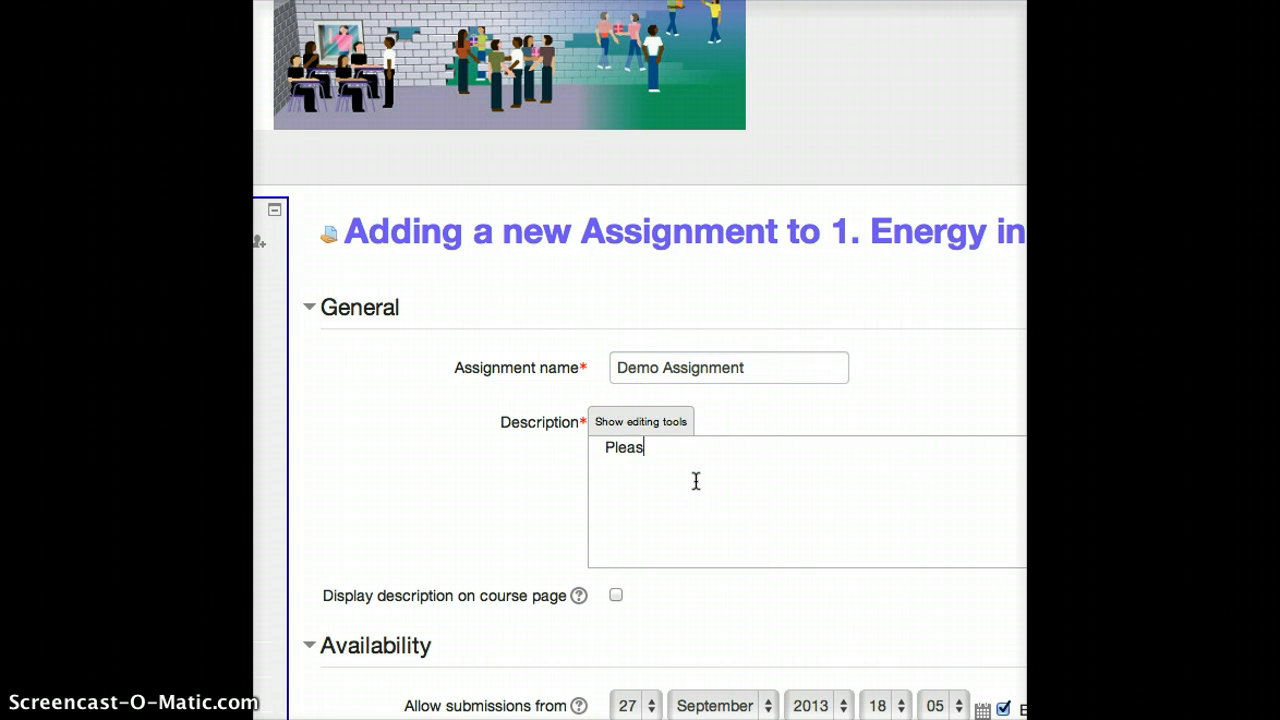
text(e hand in your work.)
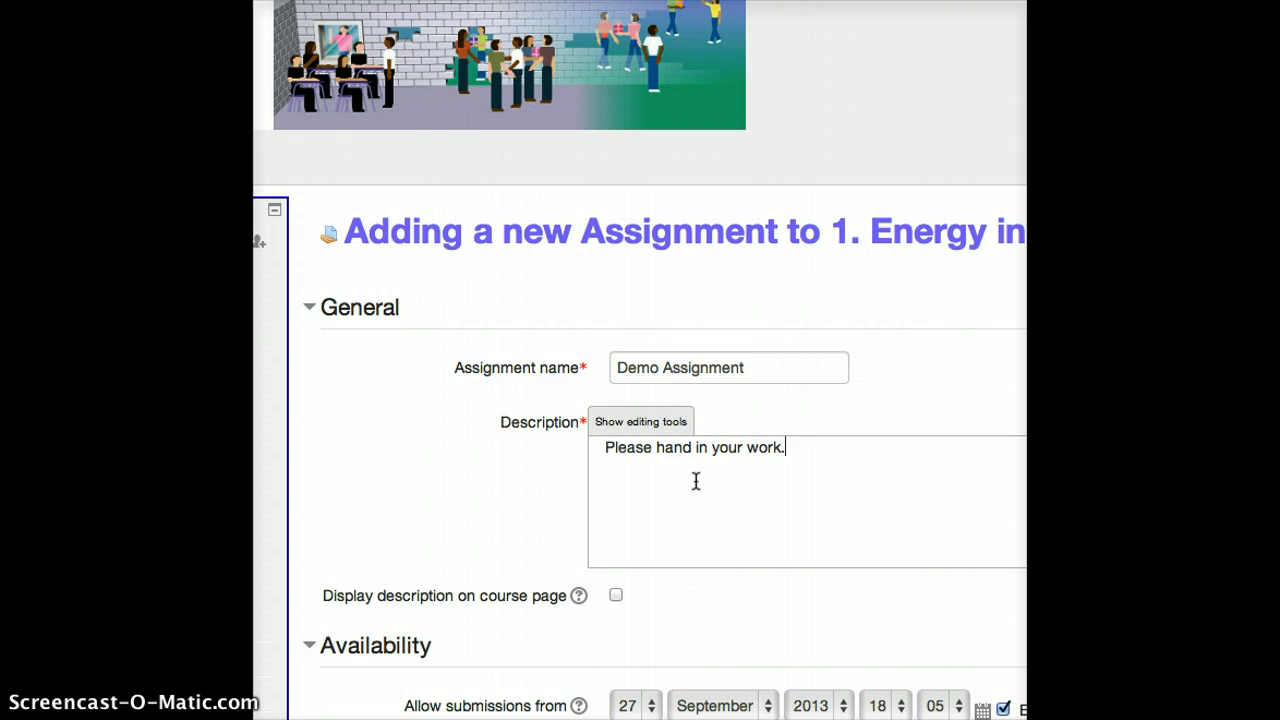
click(698, 480)
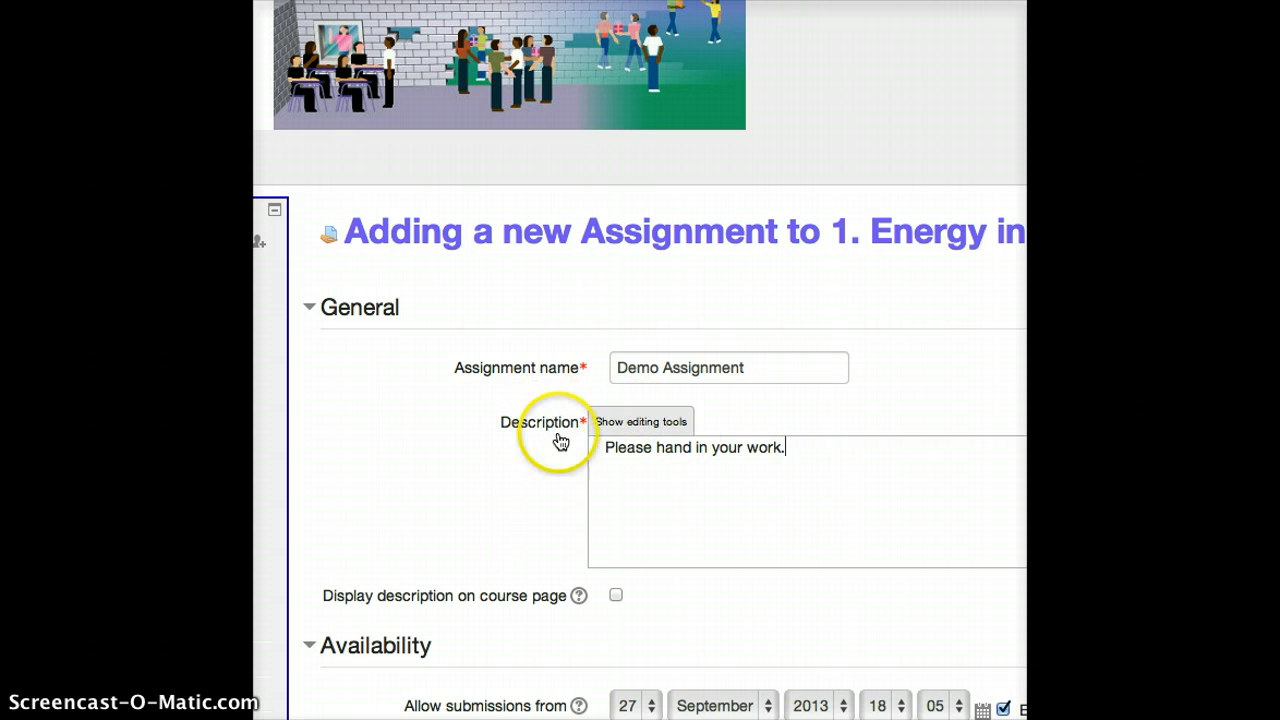
click(666, 422)
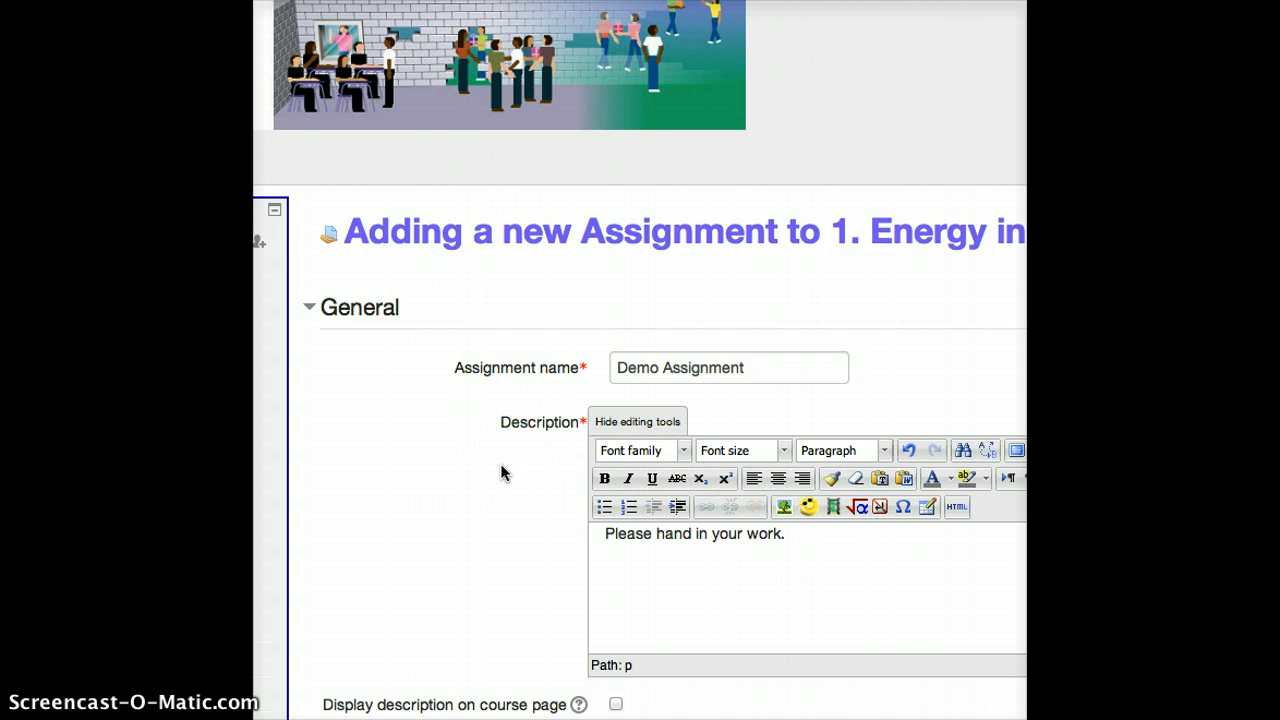
Enable Submission comments and PDF submission among the assignment's submission types
scroll(502, 472, down, 8)
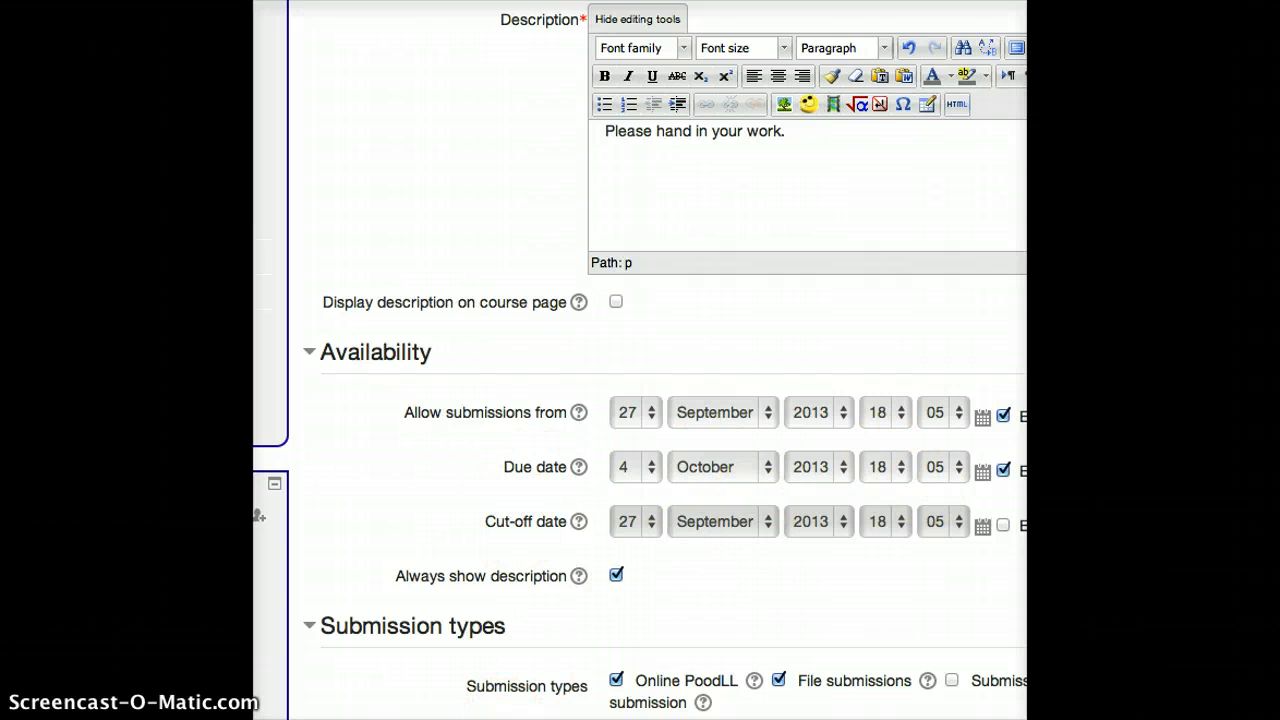
scroll(640, 360, right, 1)
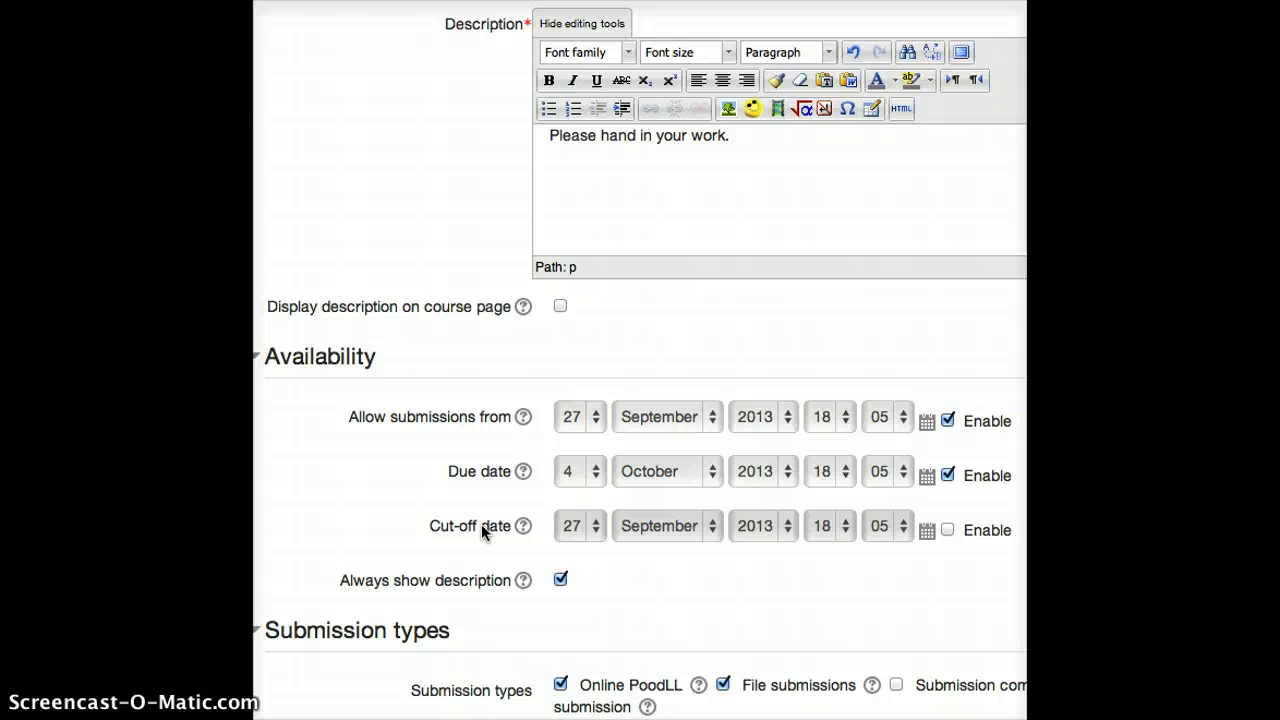
scroll(481, 524, down, 5)
scroll(483, 531, down, 2)
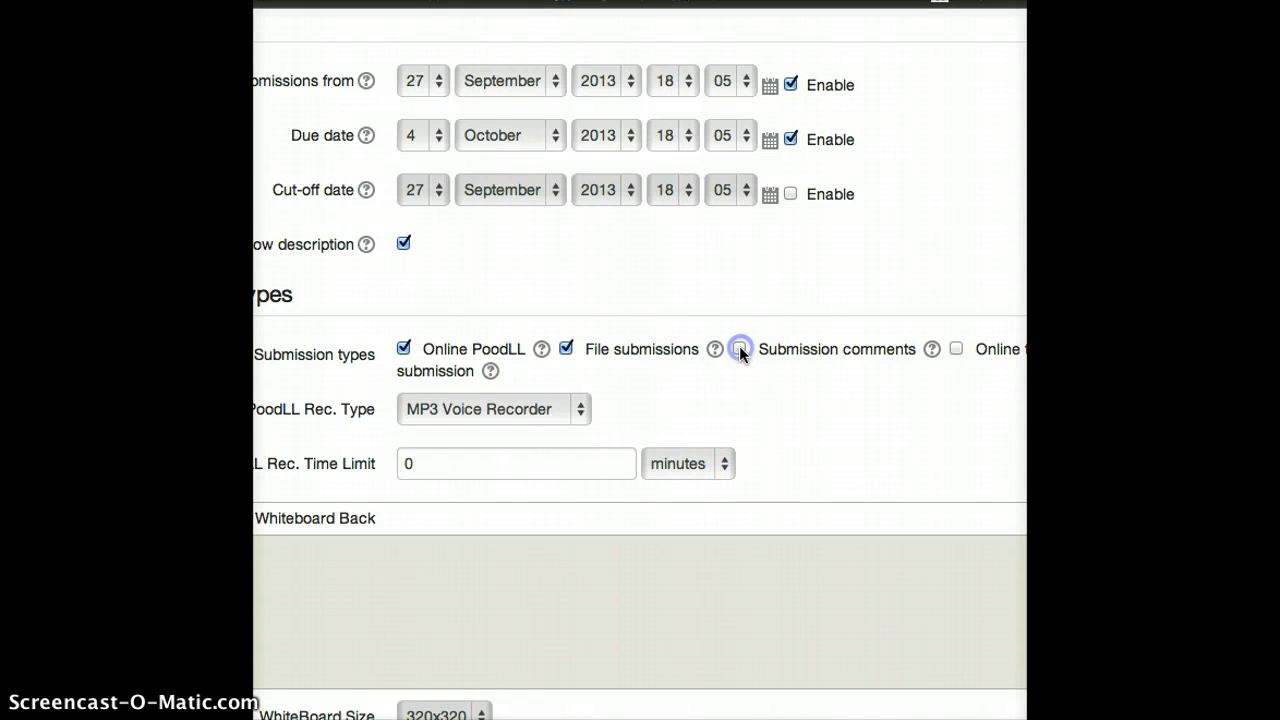
click(739, 347)
click(600, 553)
scroll(872, 332, right, 3)
scroll(872, 332, down, 1)
click(872, 332)
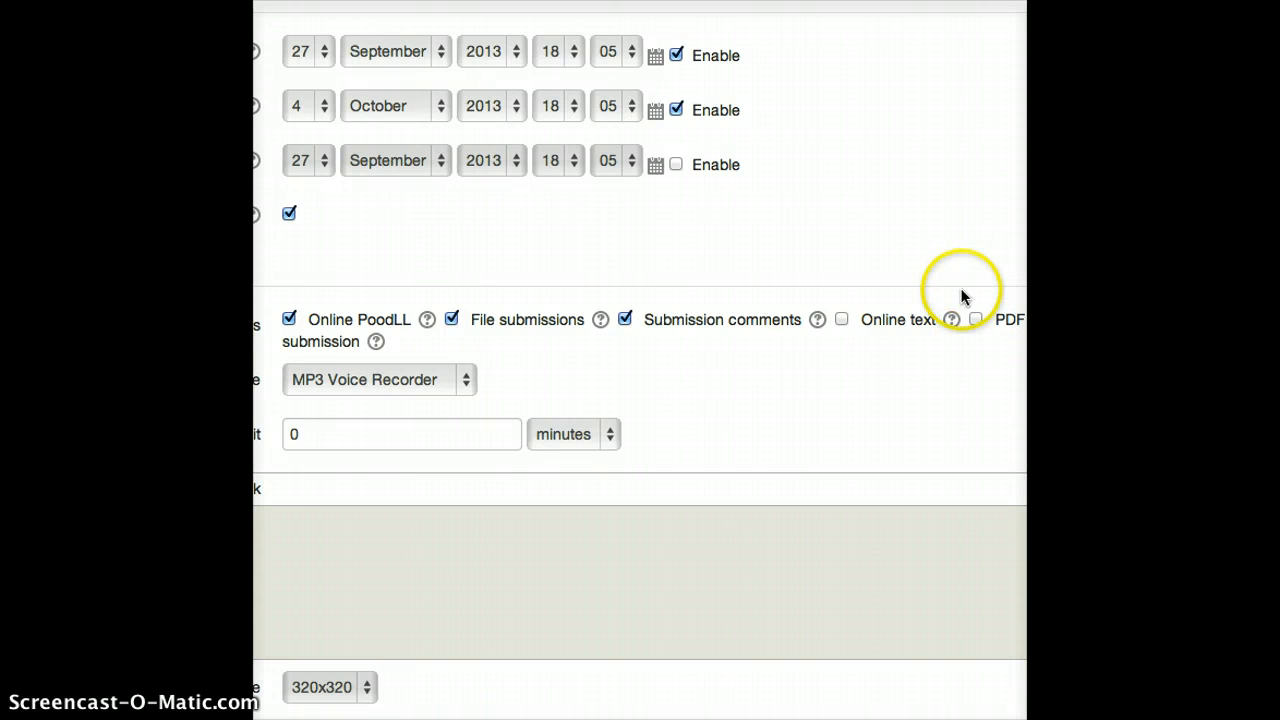
click(975, 320)
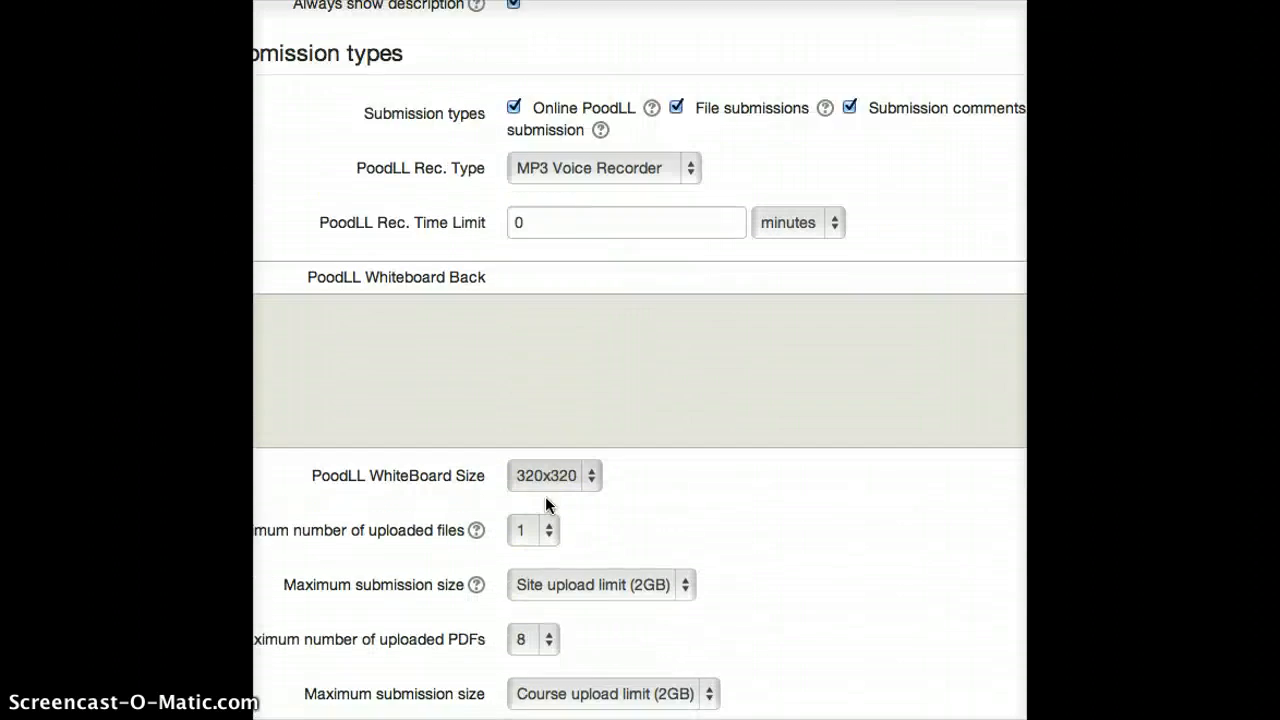
Expand the feedback types settings and enable Feedback files and PDF feedback
scroll(545, 496, down, 5)
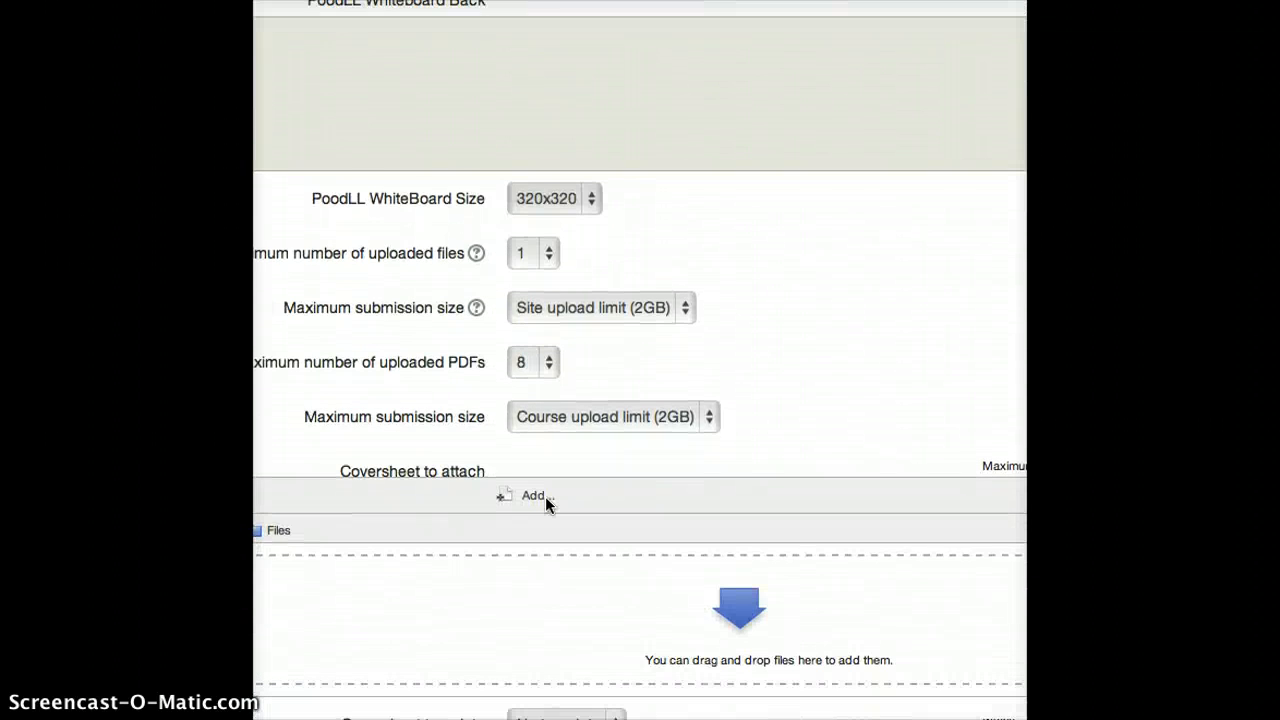
scroll(546, 498, down, 3)
scroll(546, 498, down, 4)
scroll(545, 506, down, 2)
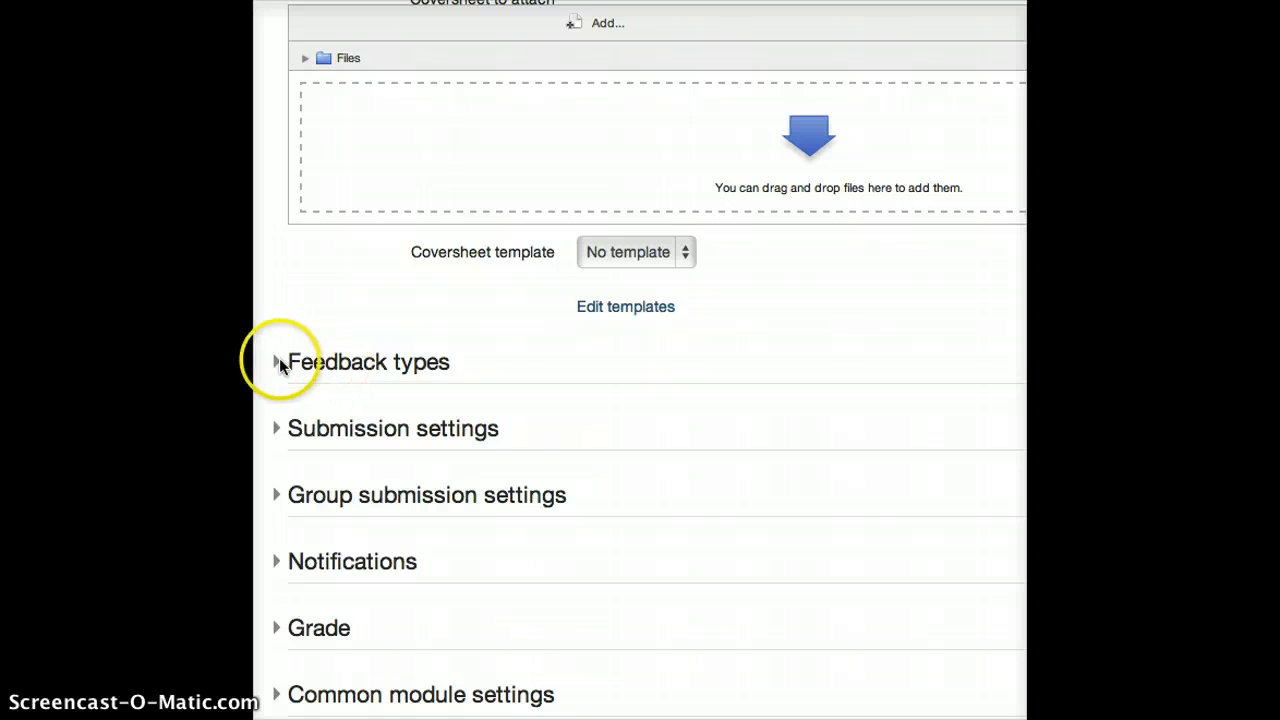
click(286, 364)
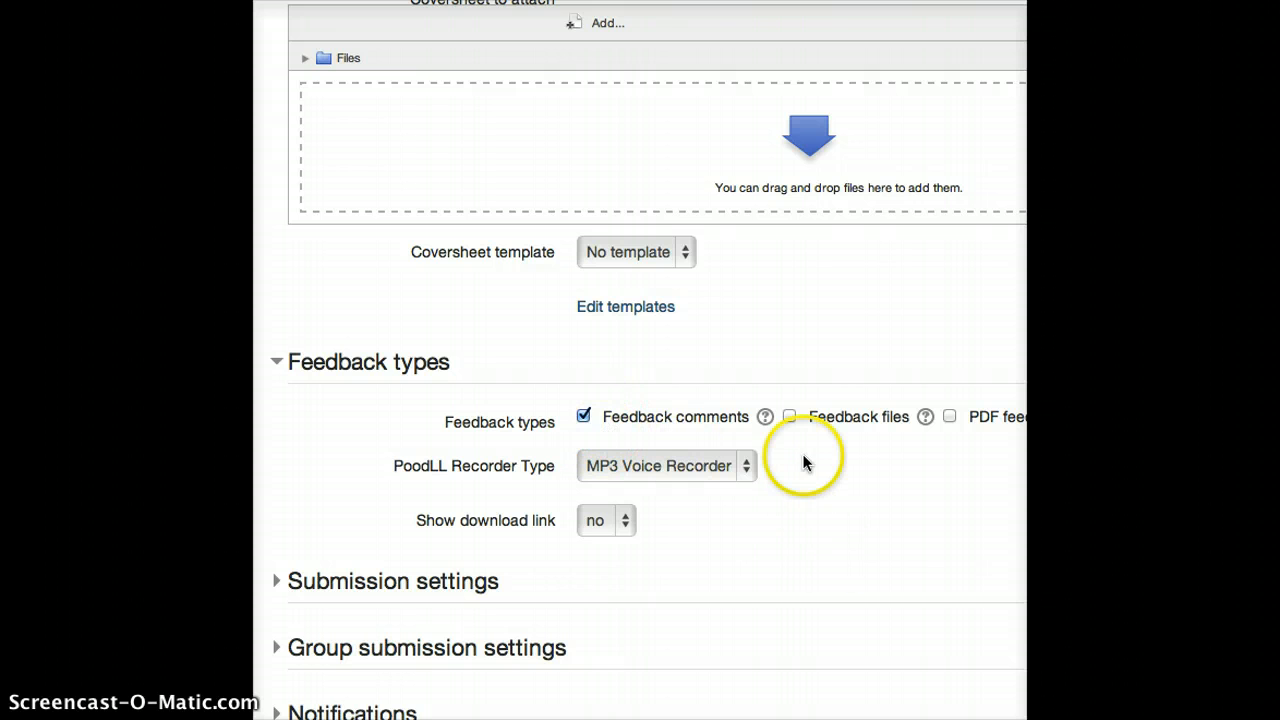
click(789, 416)
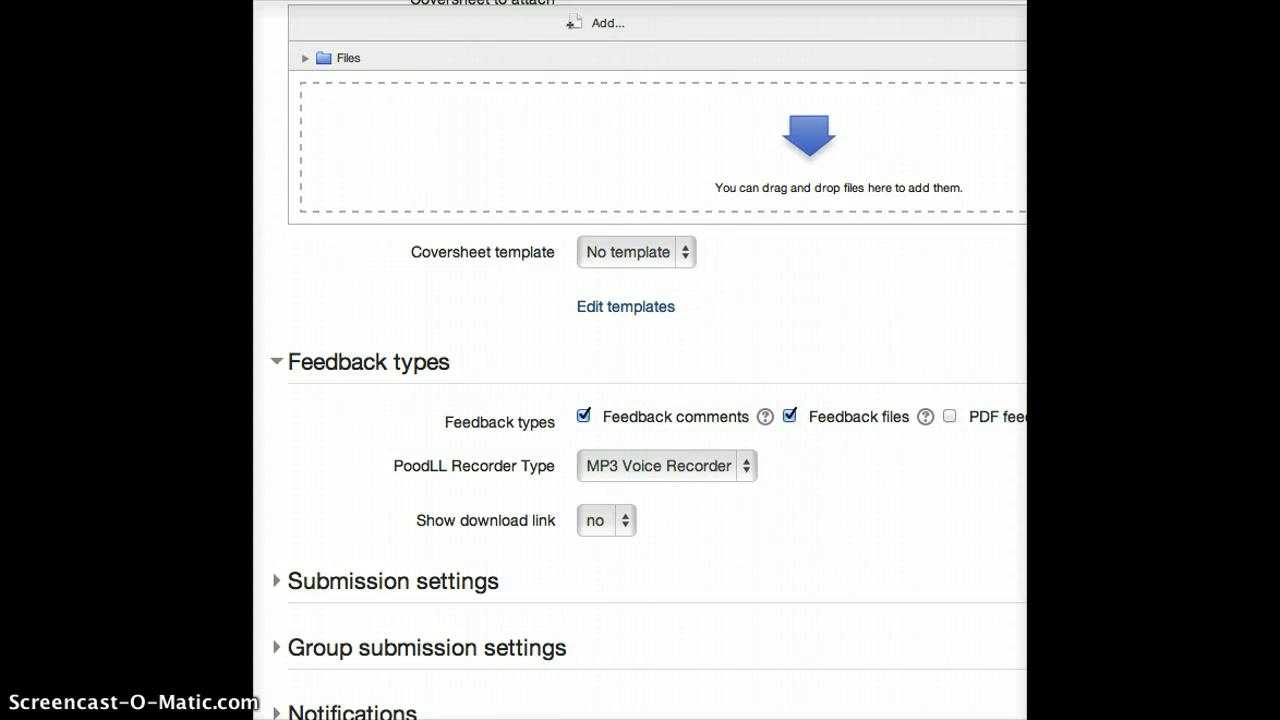
scroll(704, 531, right, 10)
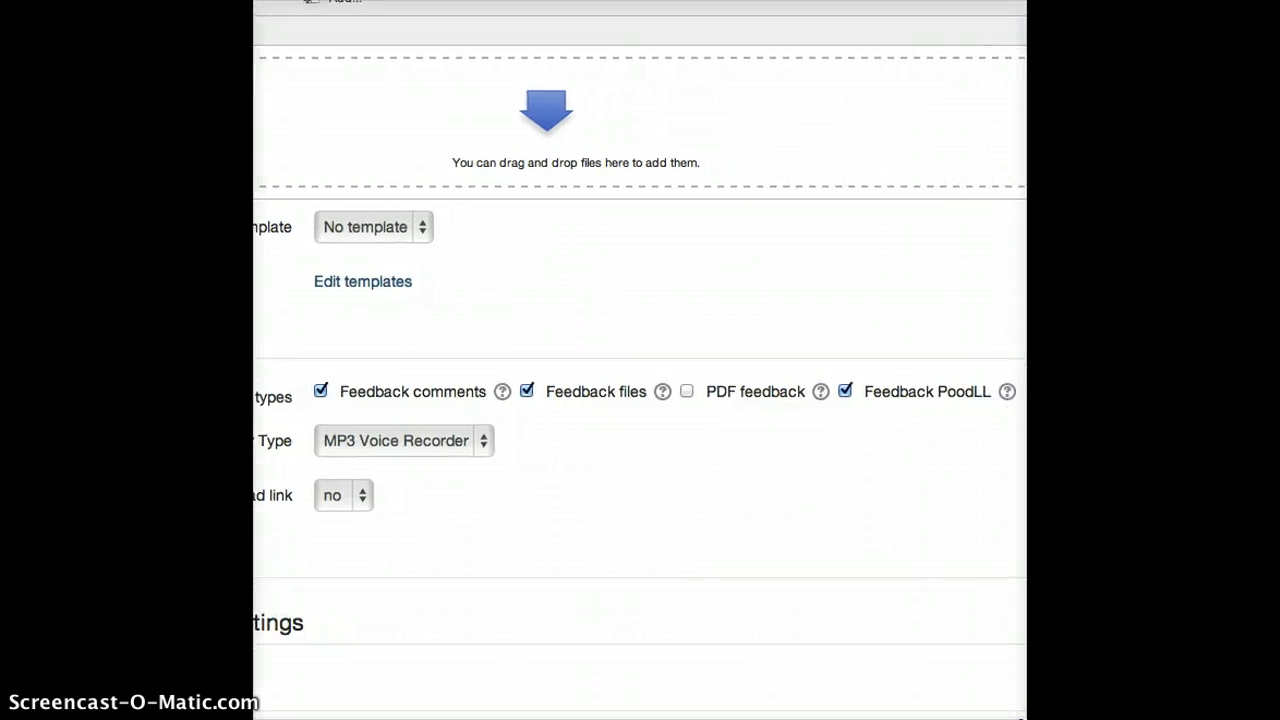
click(674, 390)
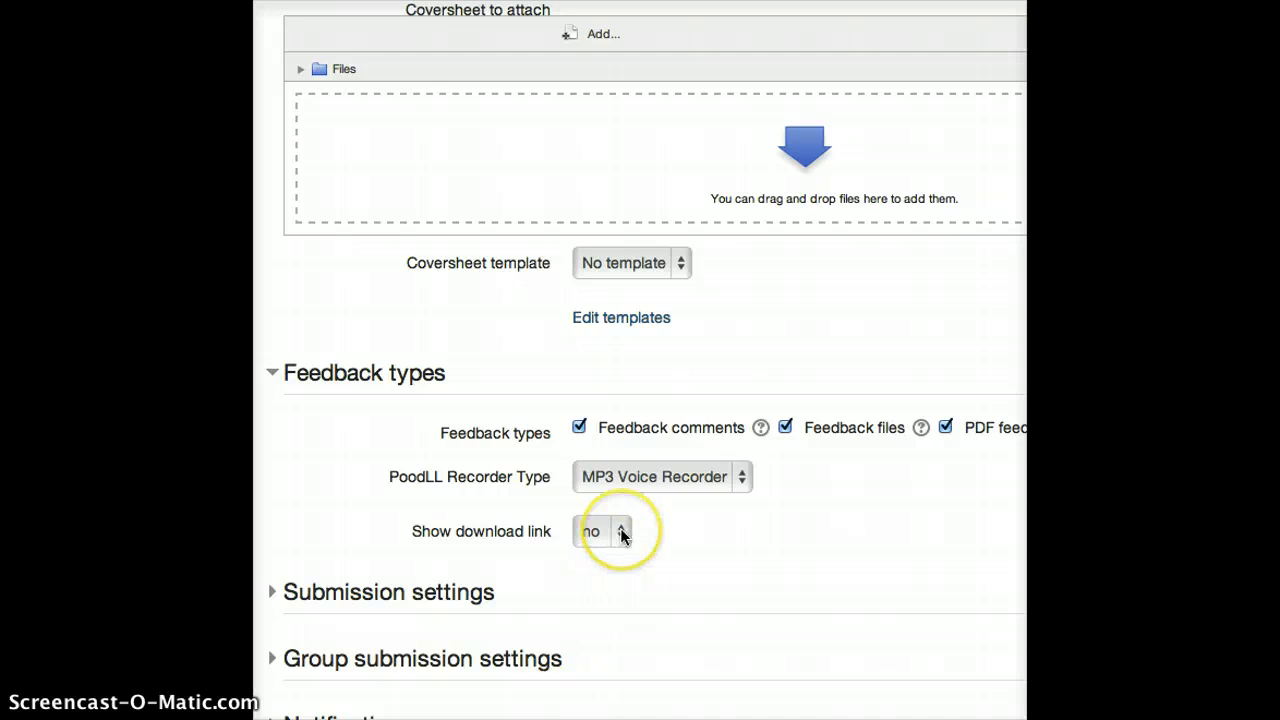
Save the new assignment and display its page
scroll(620, 531, down, 5)
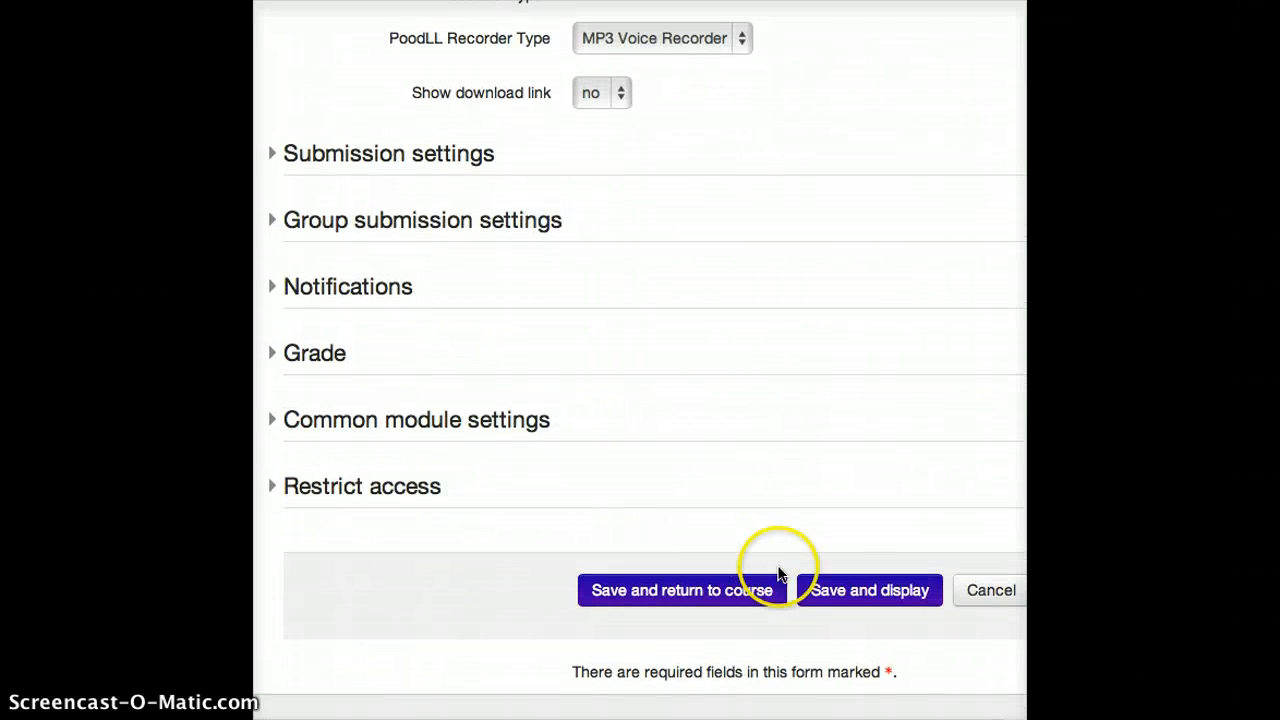
click(899, 592)
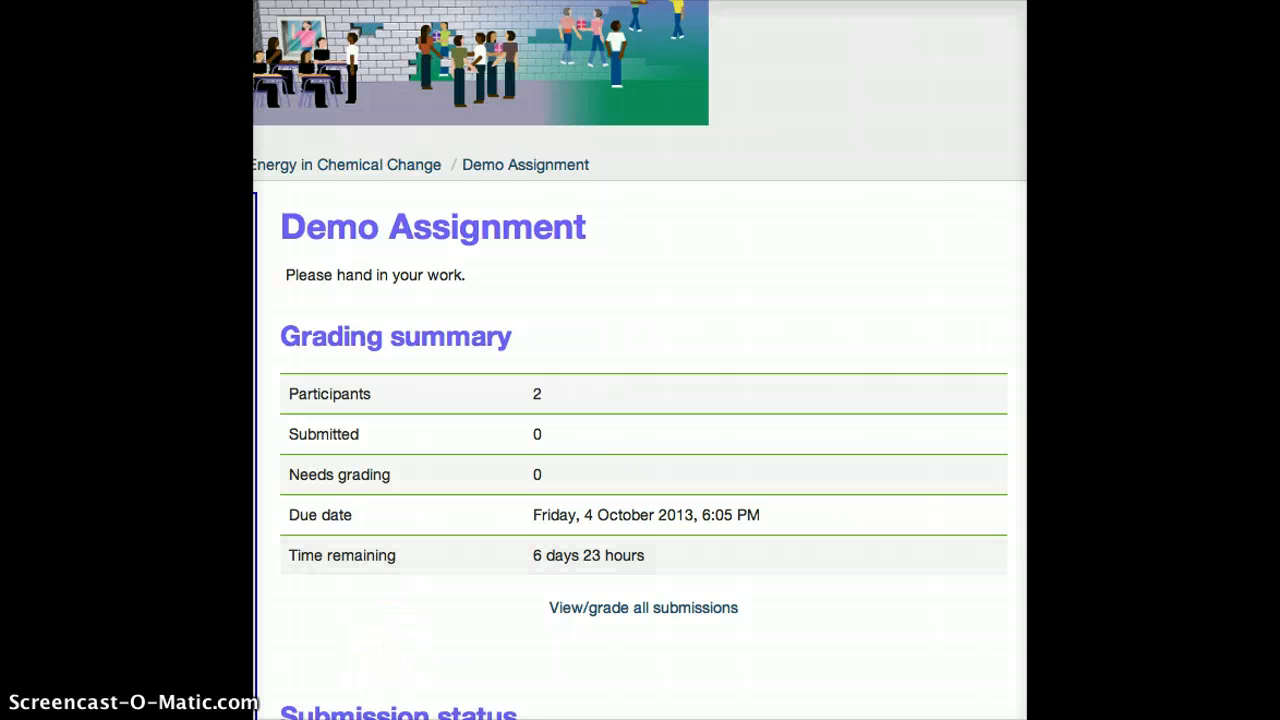
scroll(640, 400, down, 3)
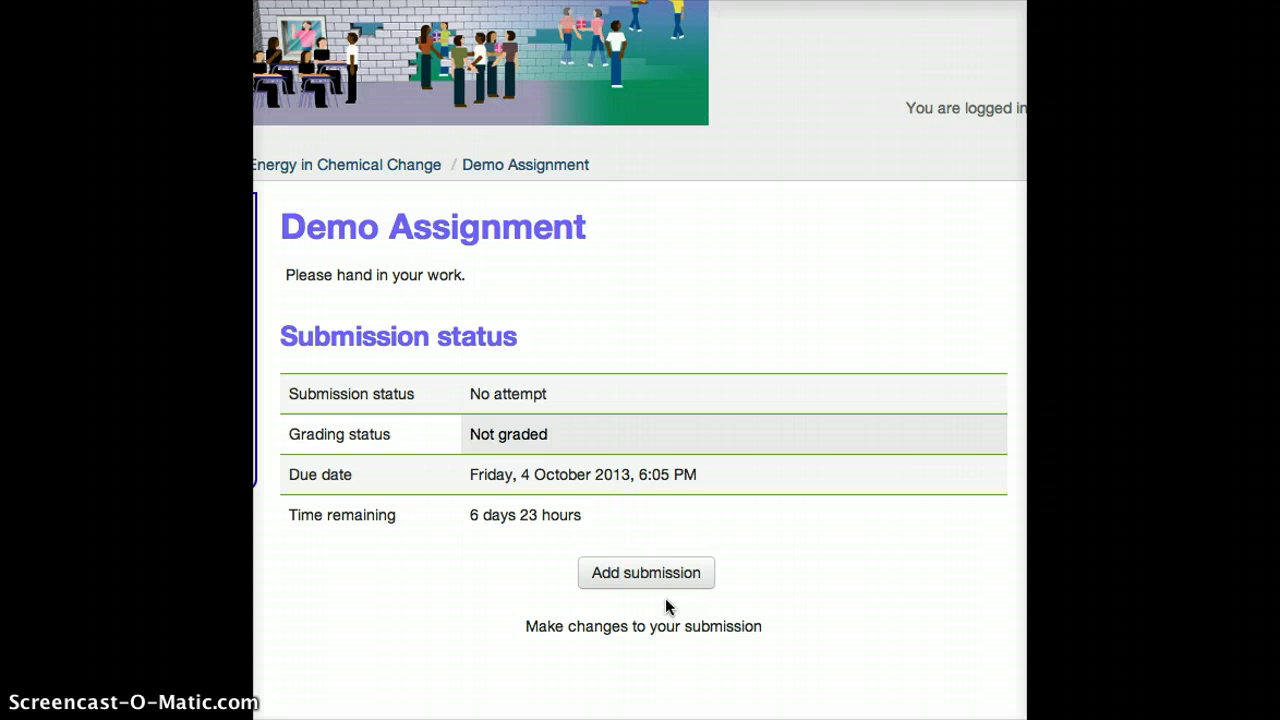
Start a submission for Demo Assignment, allow camera and microphone access, and record an Online PoodLL voice clip of about 5 seconds
click(657, 573)
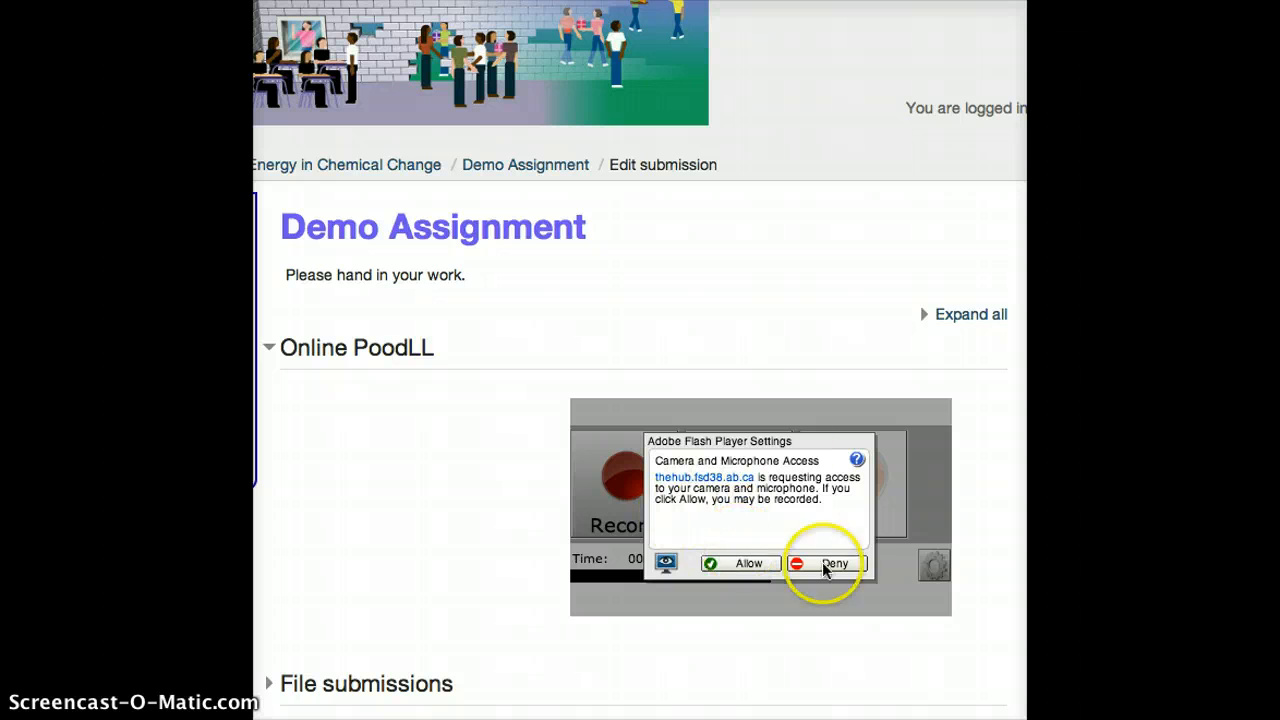
click(793, 500)
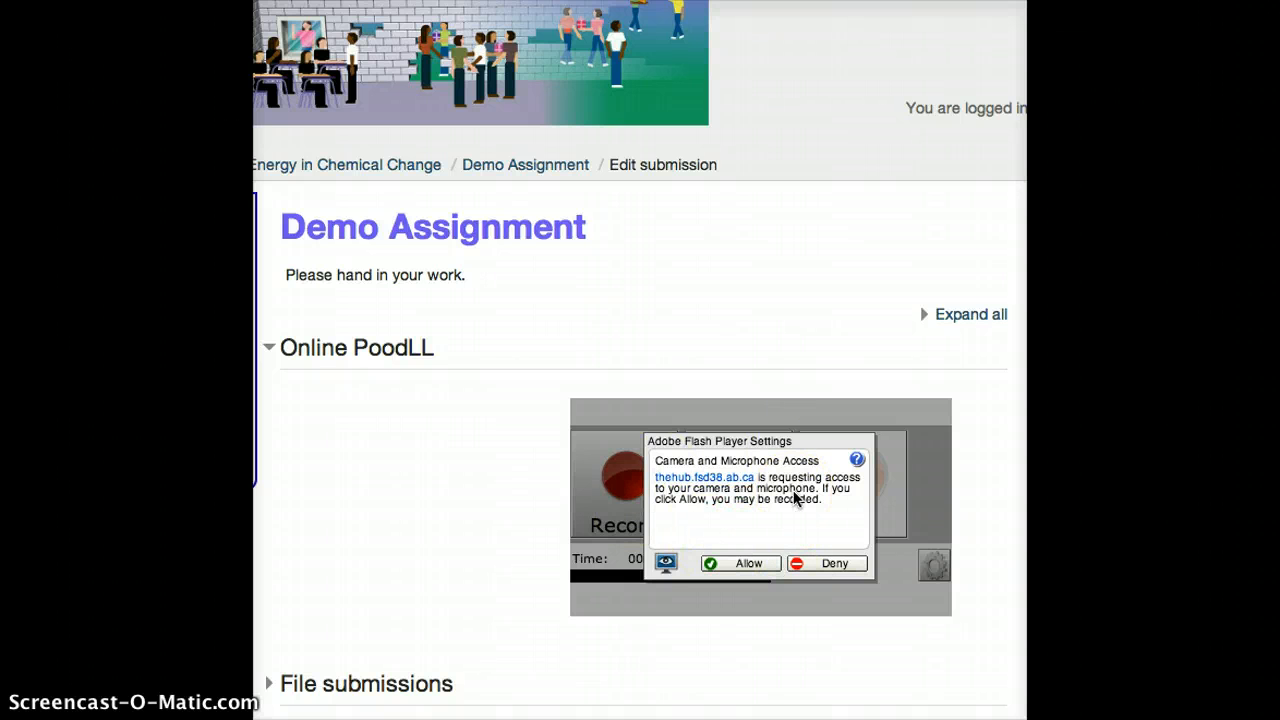
click(740, 565)
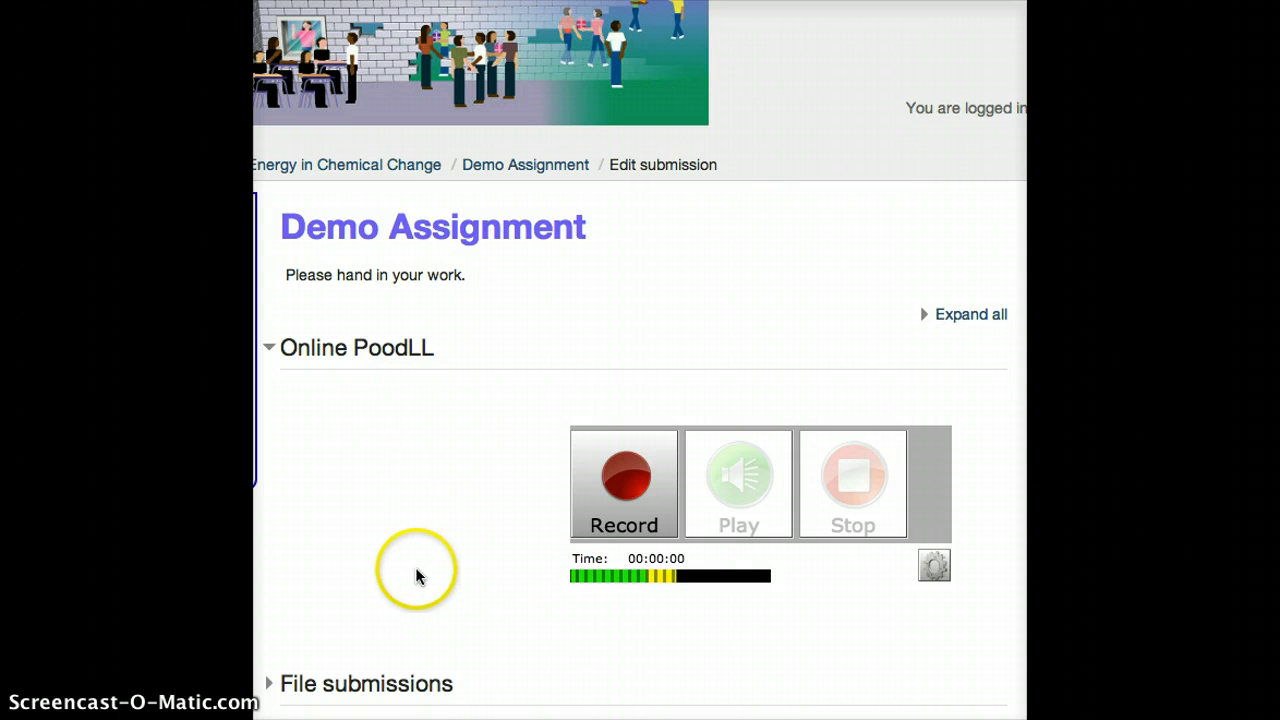
click(610, 480)
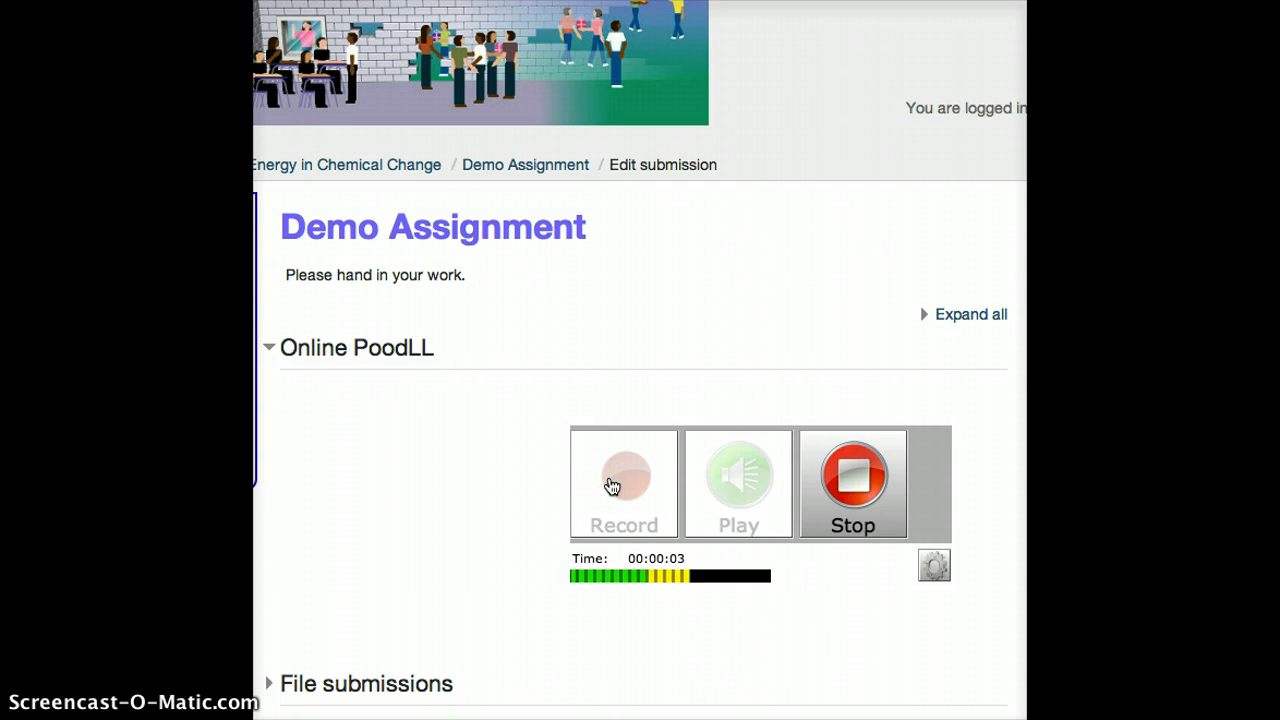
click(862, 488)
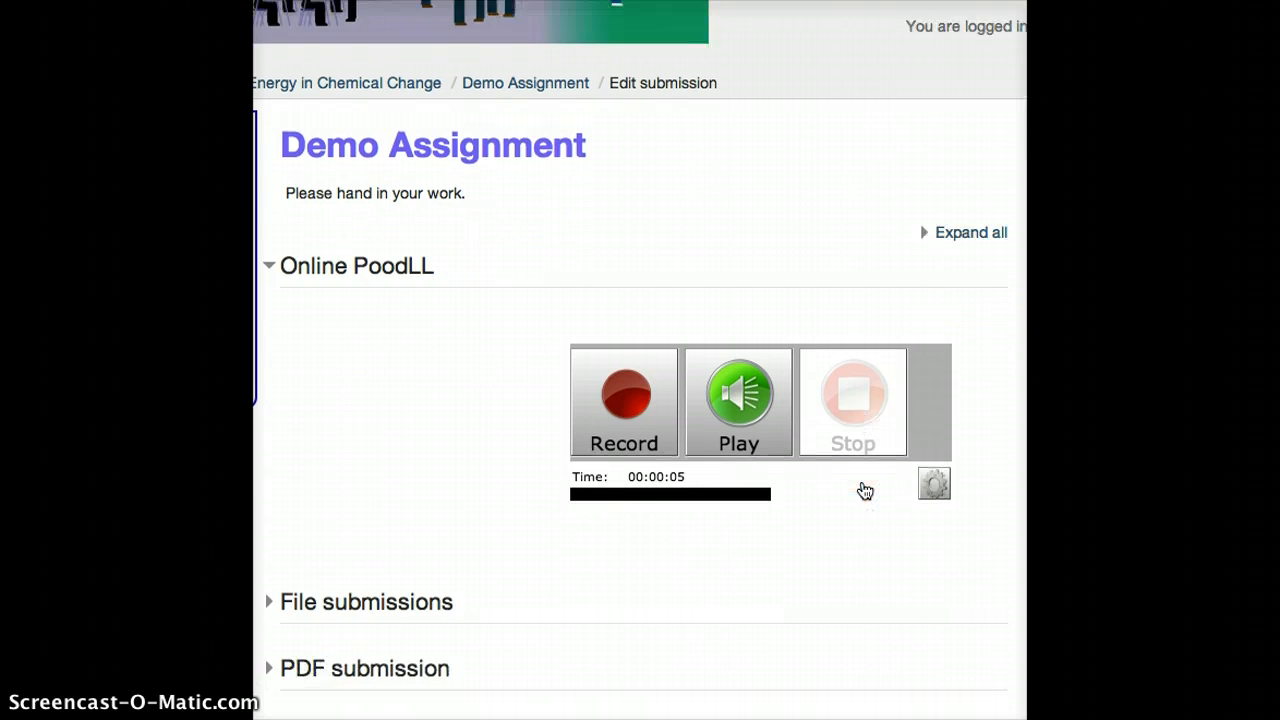
scroll(860, 489, down, 3)
click(672, 424)
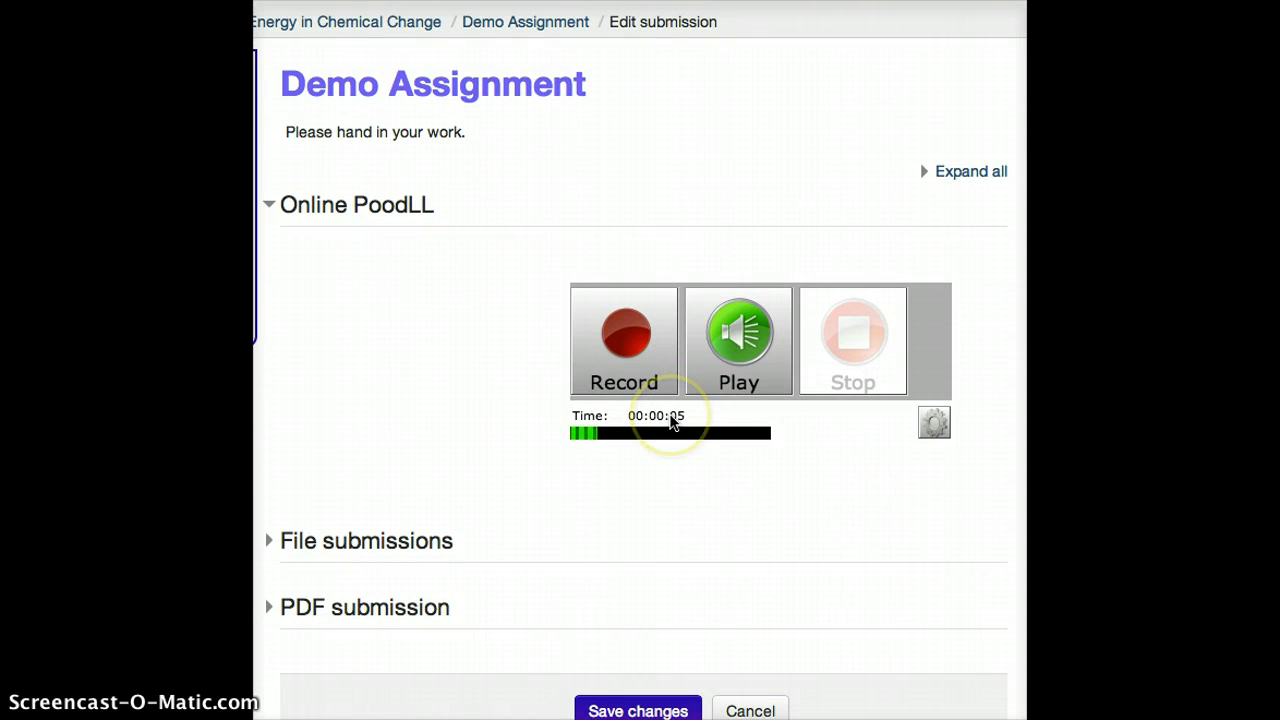
Expand the File submissions section to view its upload area, and collapse it again
scroll(367, 453, down, 2)
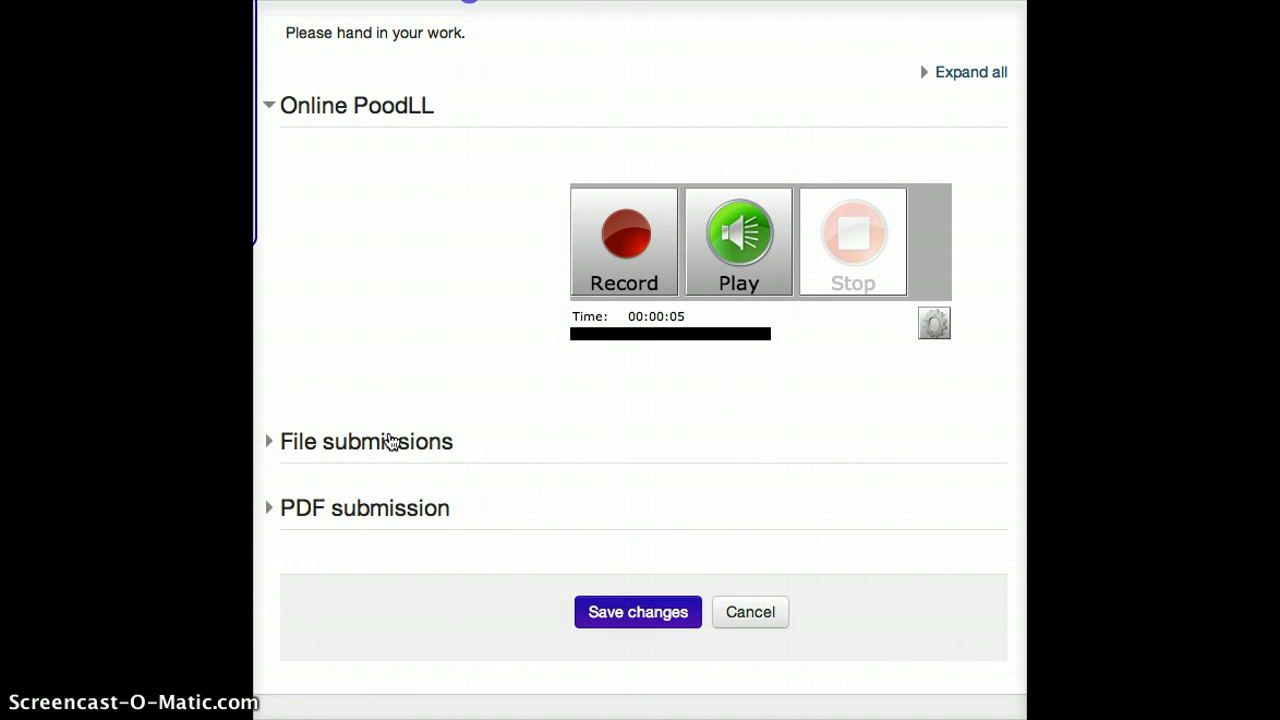
click(280, 445)
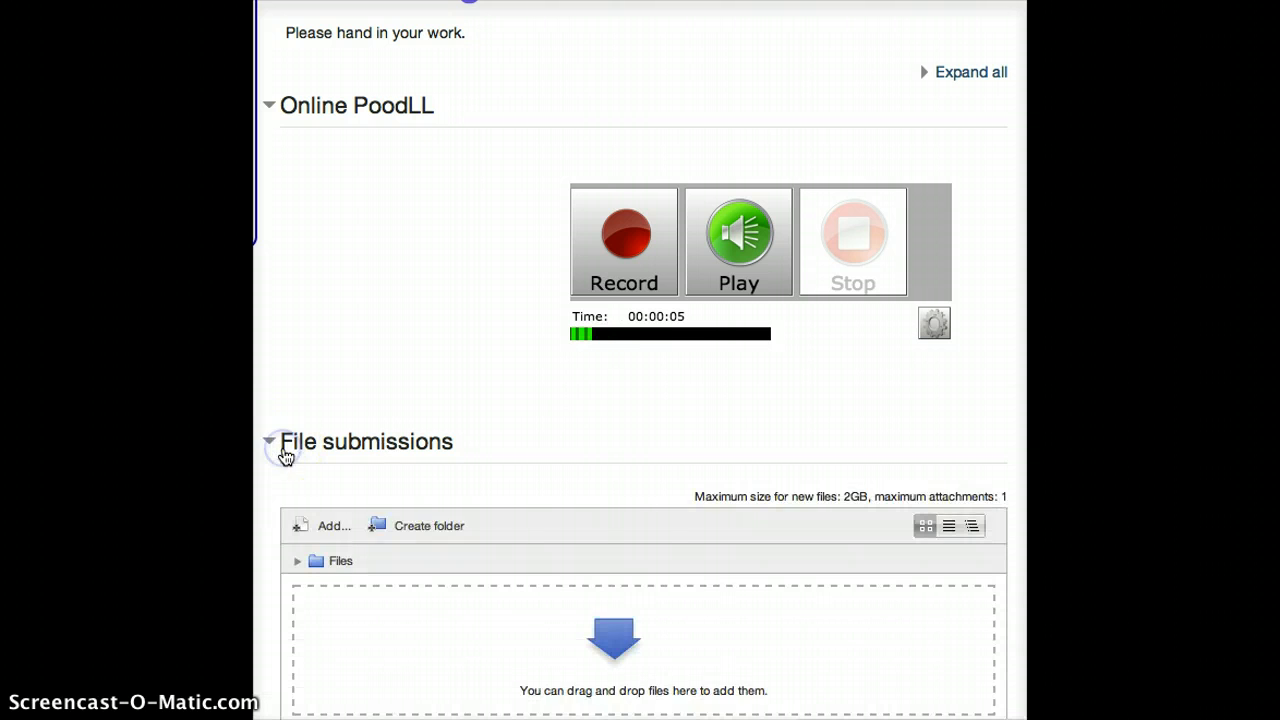
scroll(314, 471, down, 3)
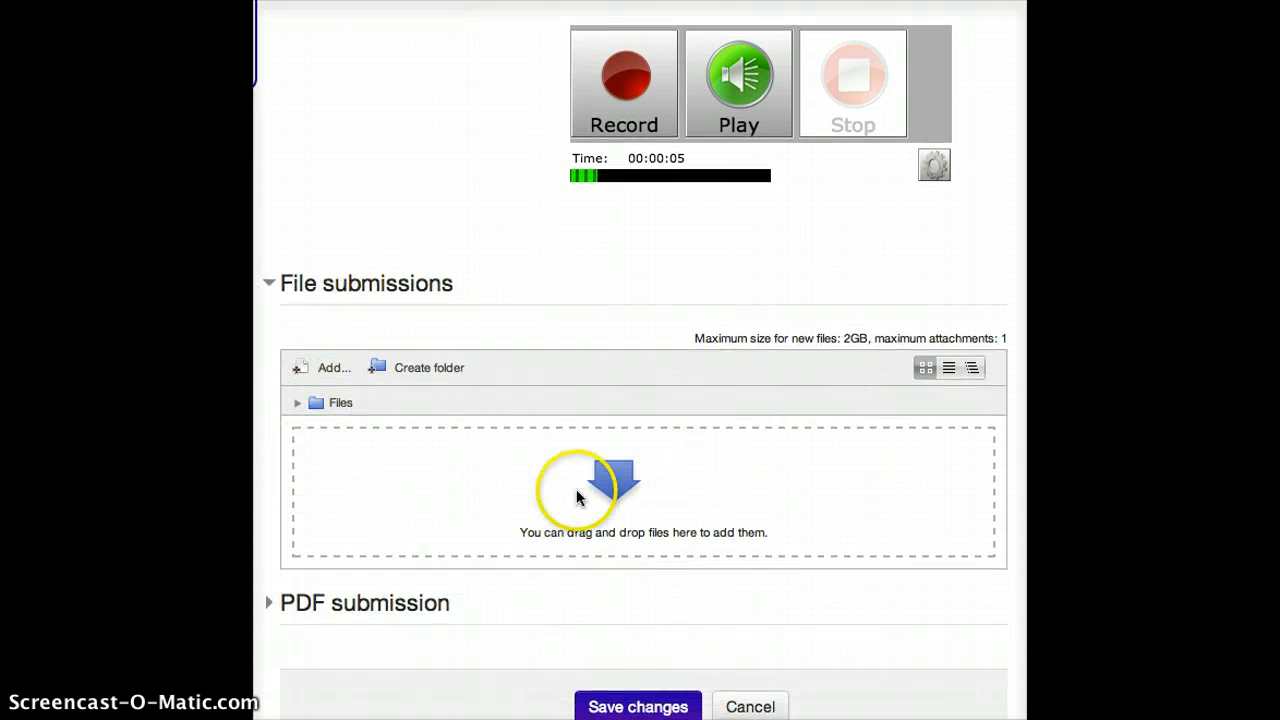
click(352, 286)
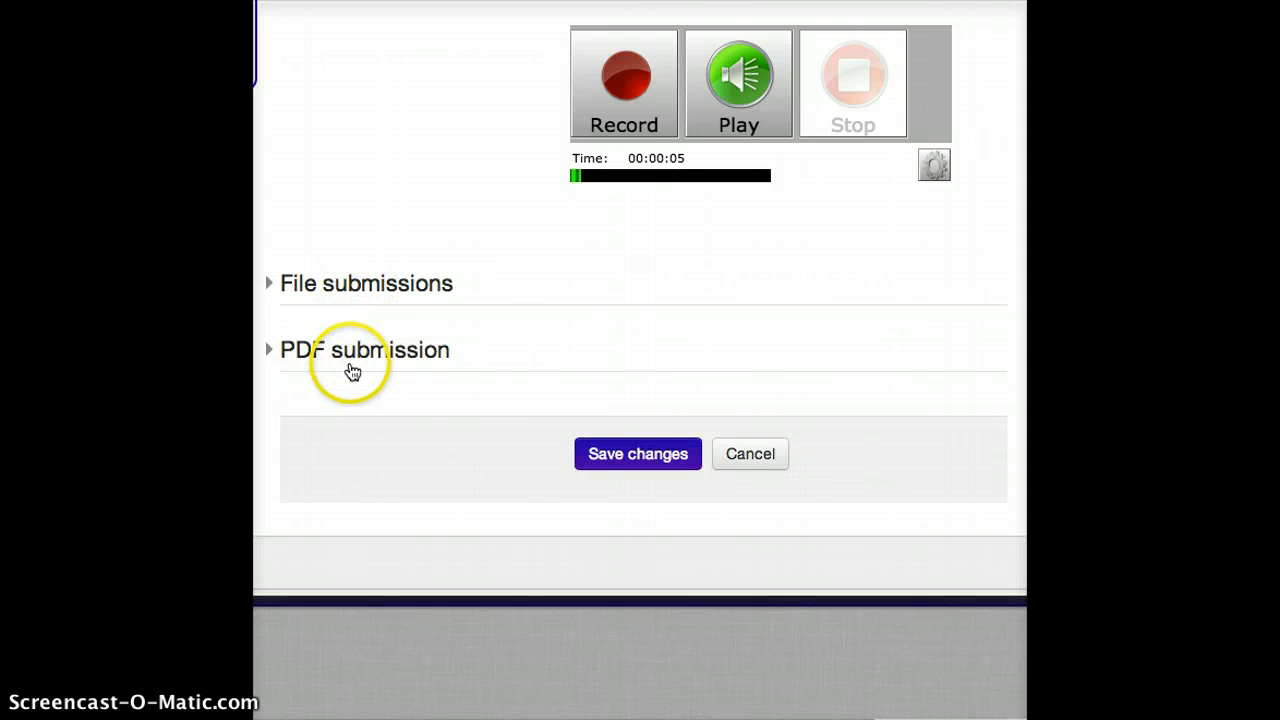
Upload Scan001.PDF from the Google Drive folder as the PDF submission and save the submission changes
click(352, 351)
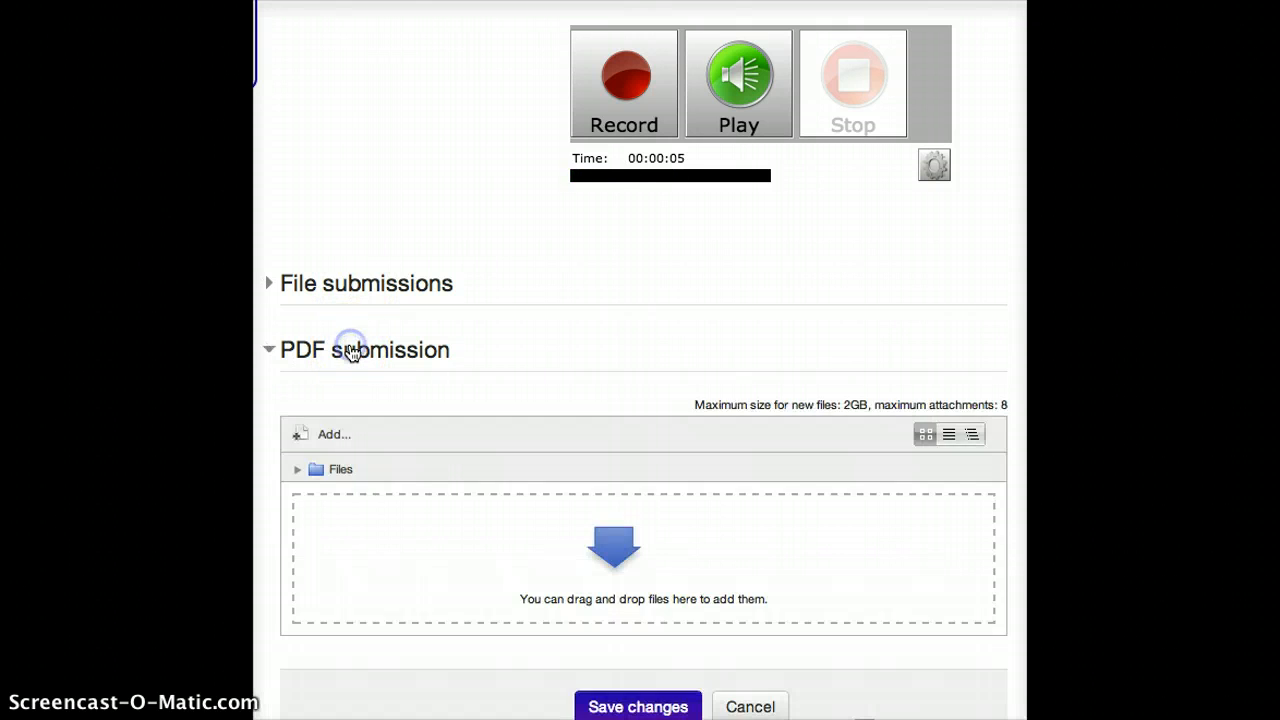
scroll(352, 351, down, 2)
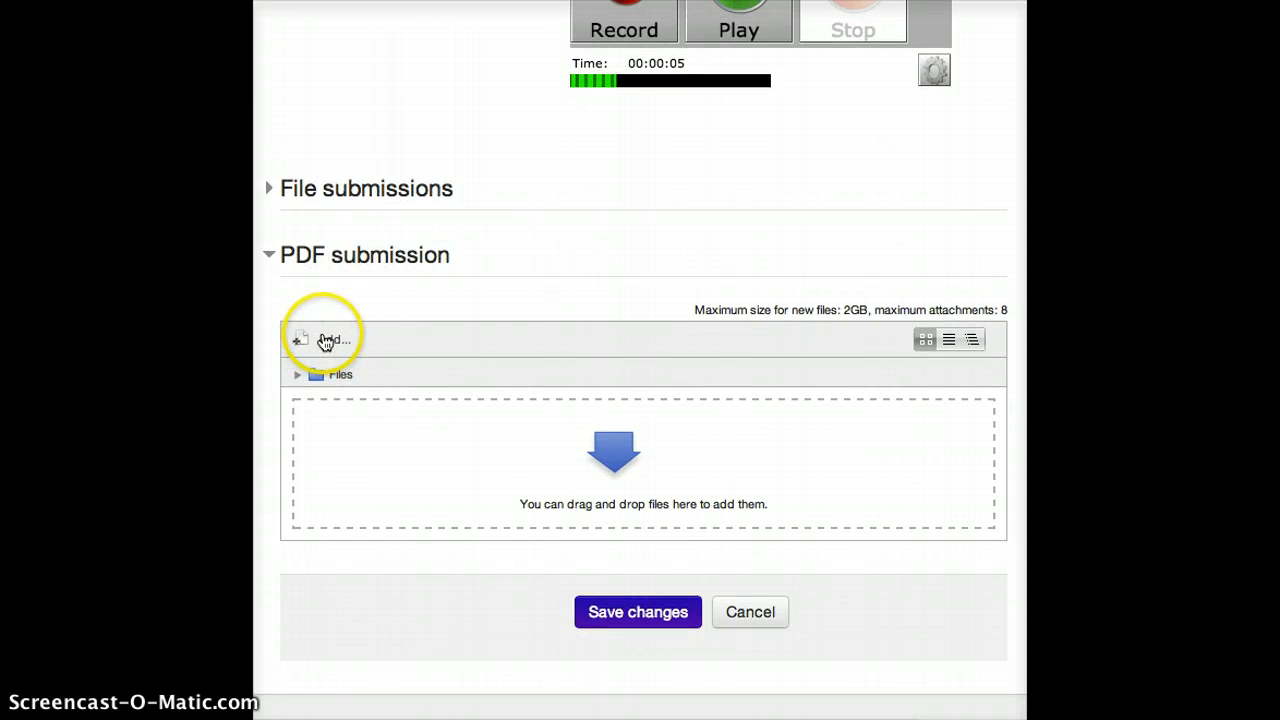
click(327, 341)
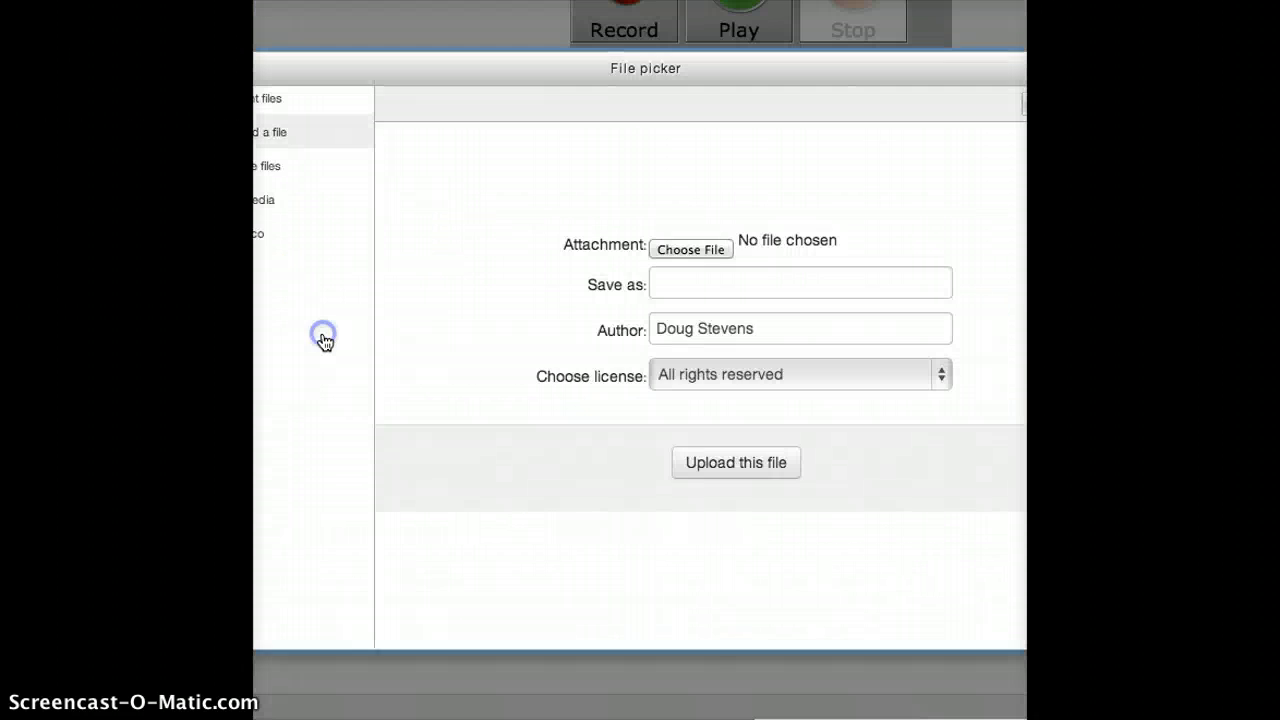
click(691, 248)
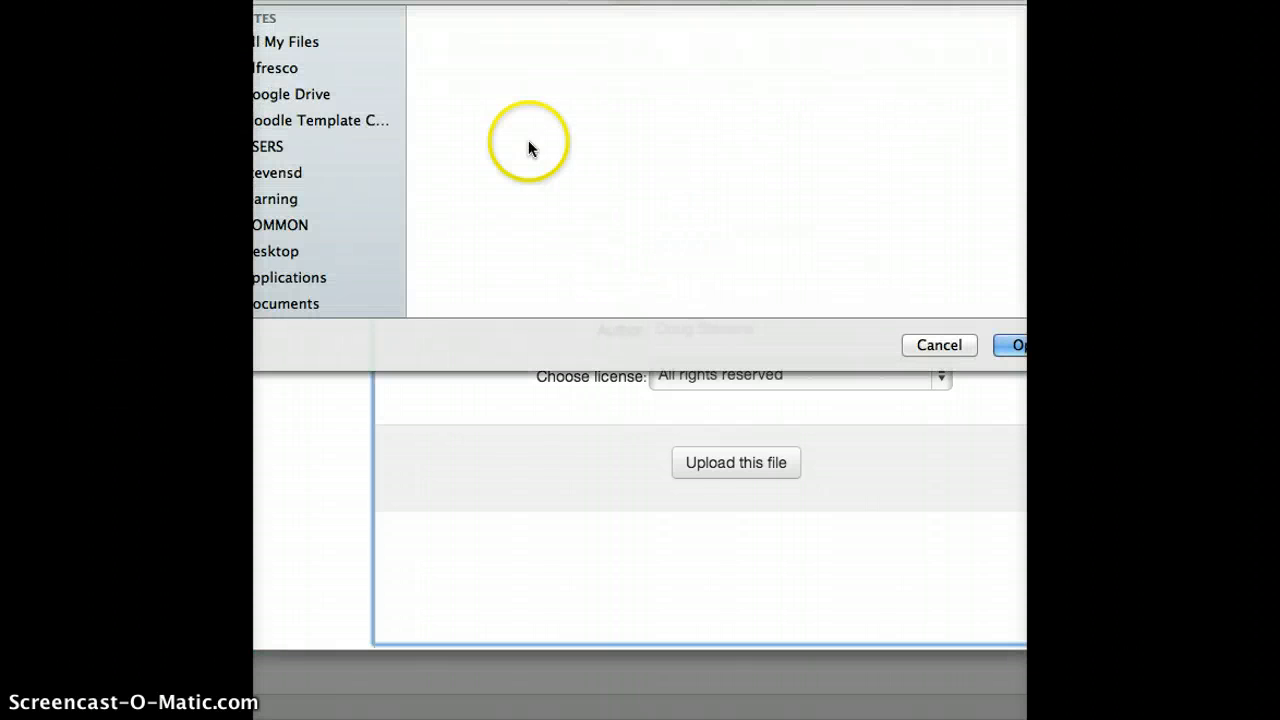
click(291, 94)
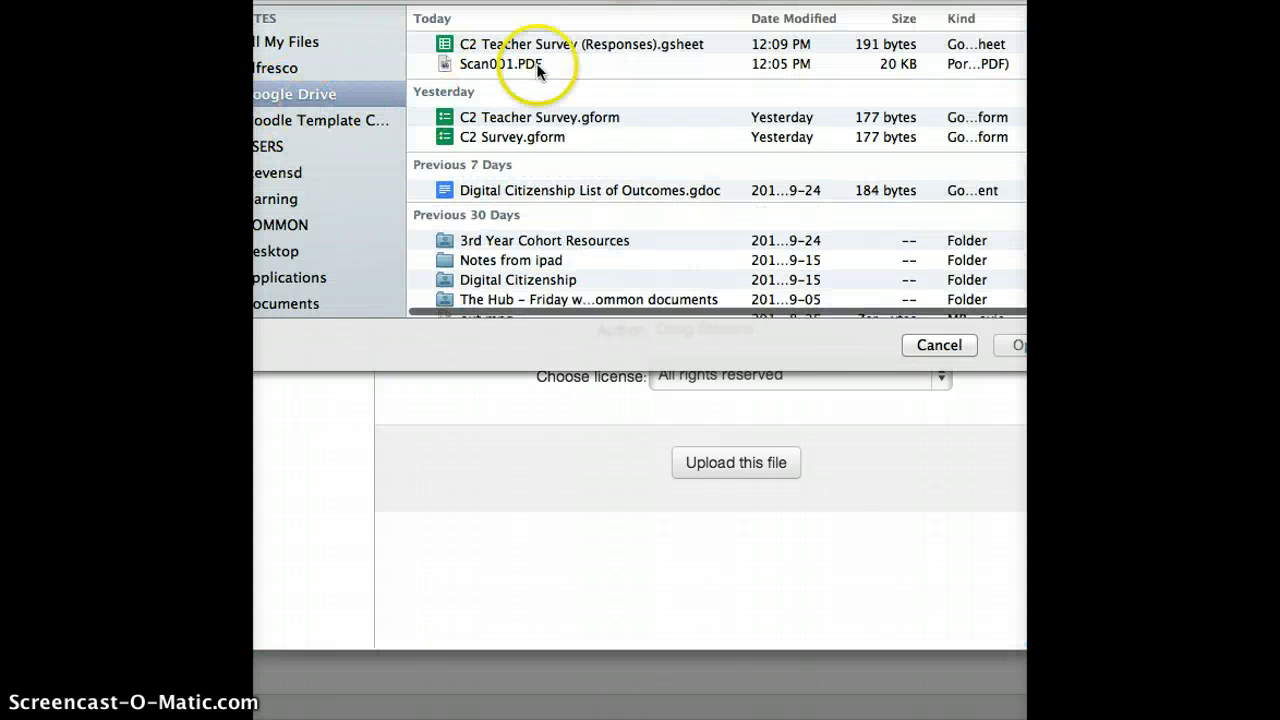
click(536, 63)
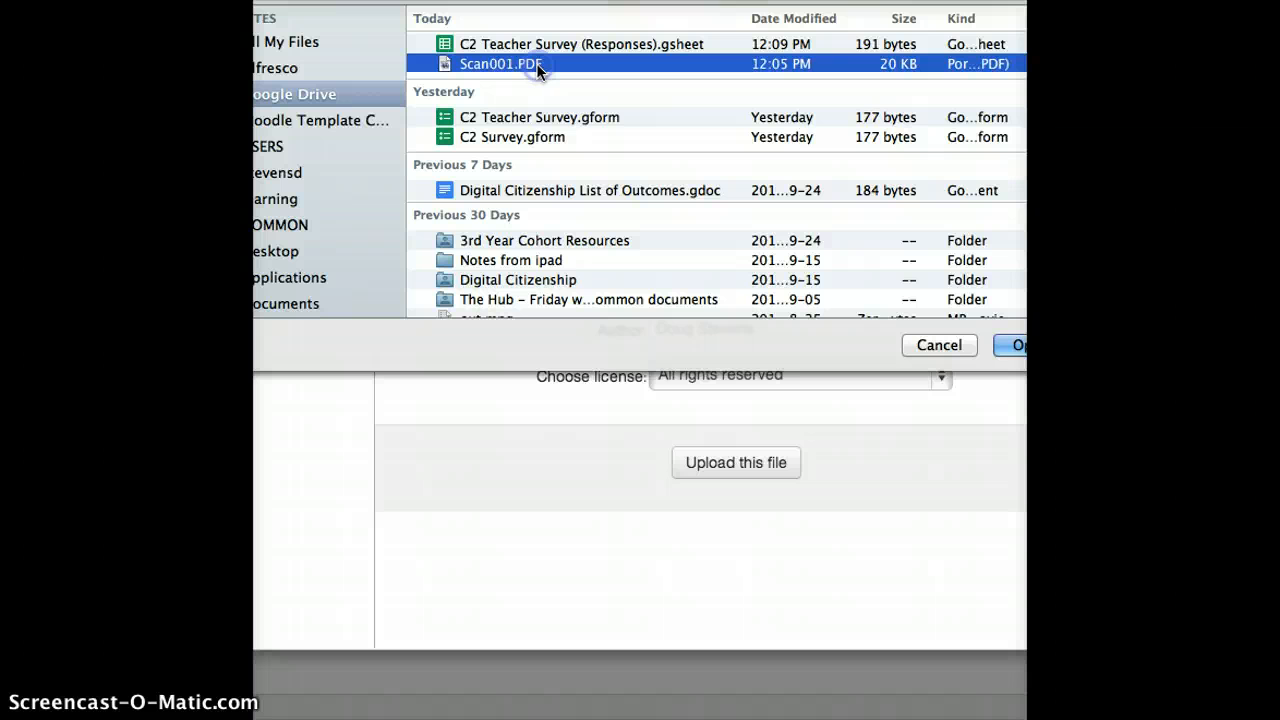
click(1022, 347)
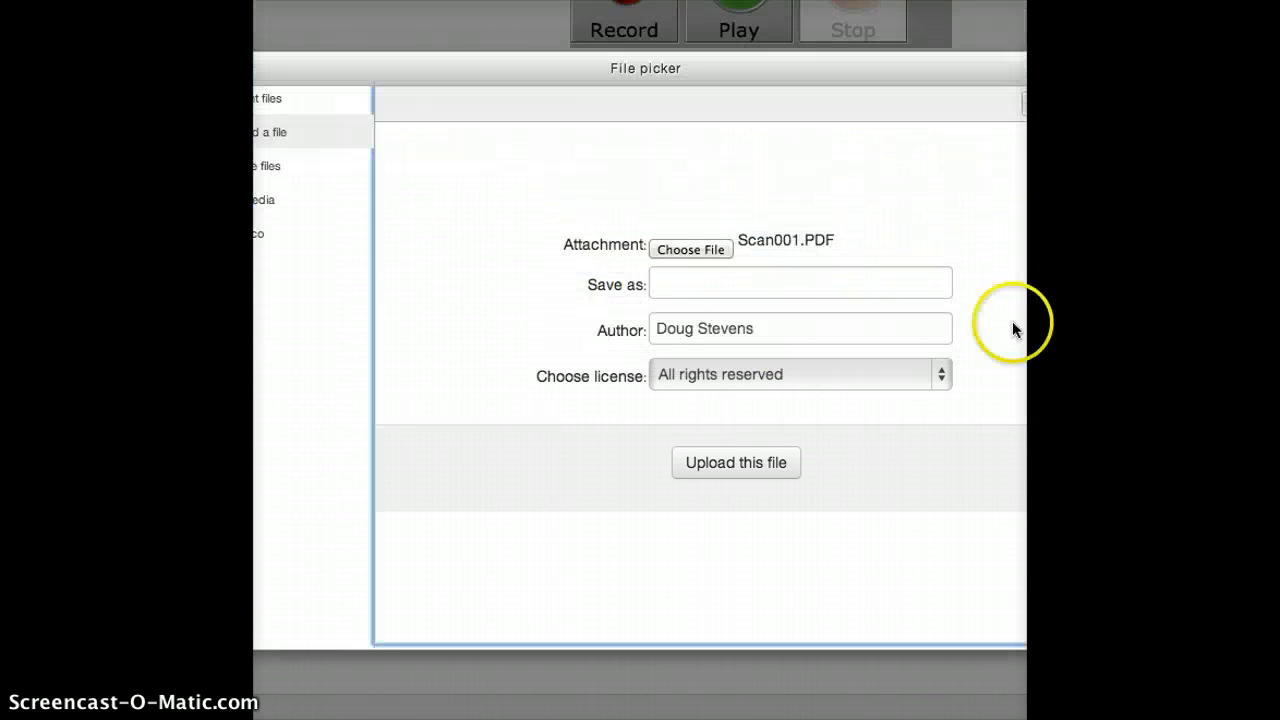
click(728, 470)
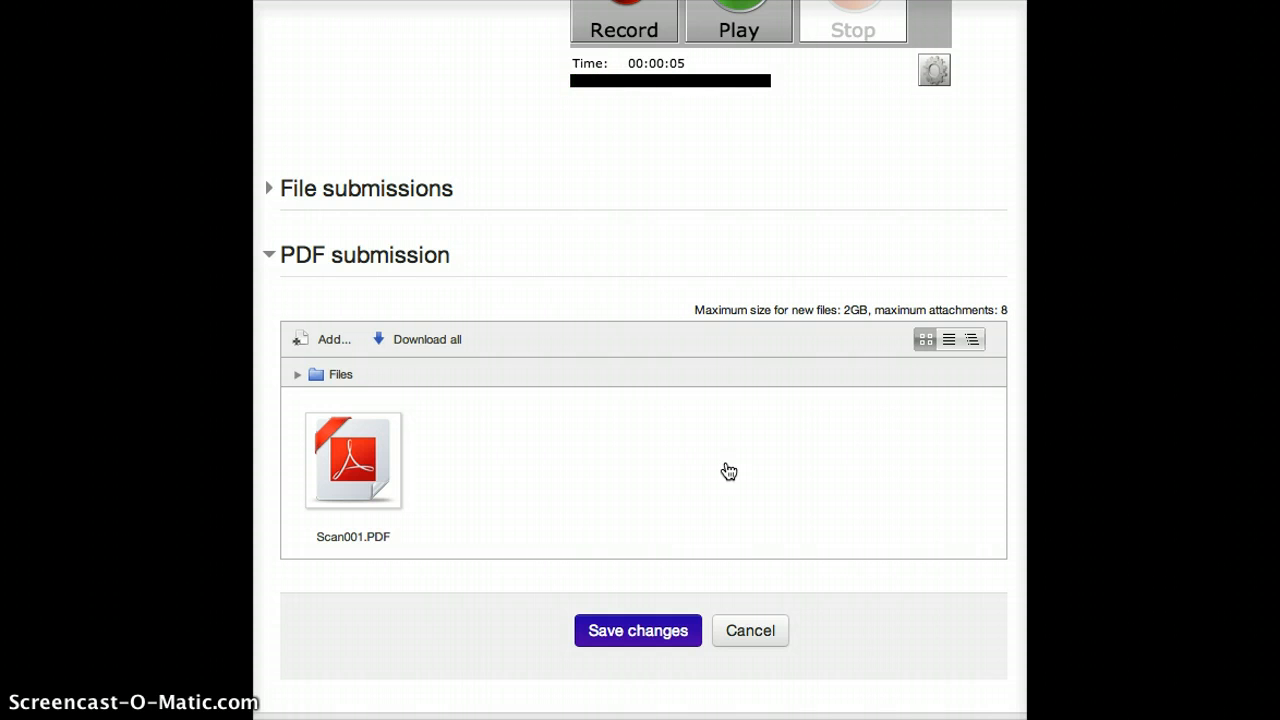
click(662, 635)
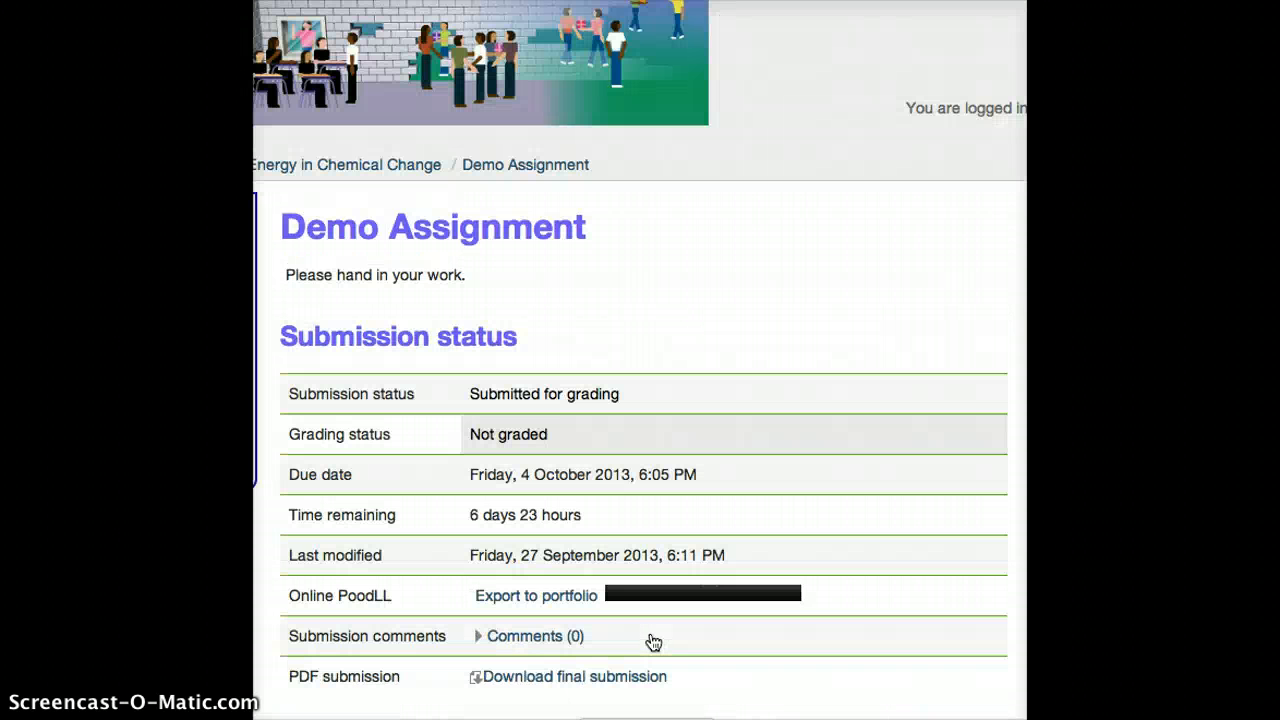
Add and save the submission comment "Pleeze giv mee a gud meark"
click(577, 400)
scroll(577, 400, down, 5)
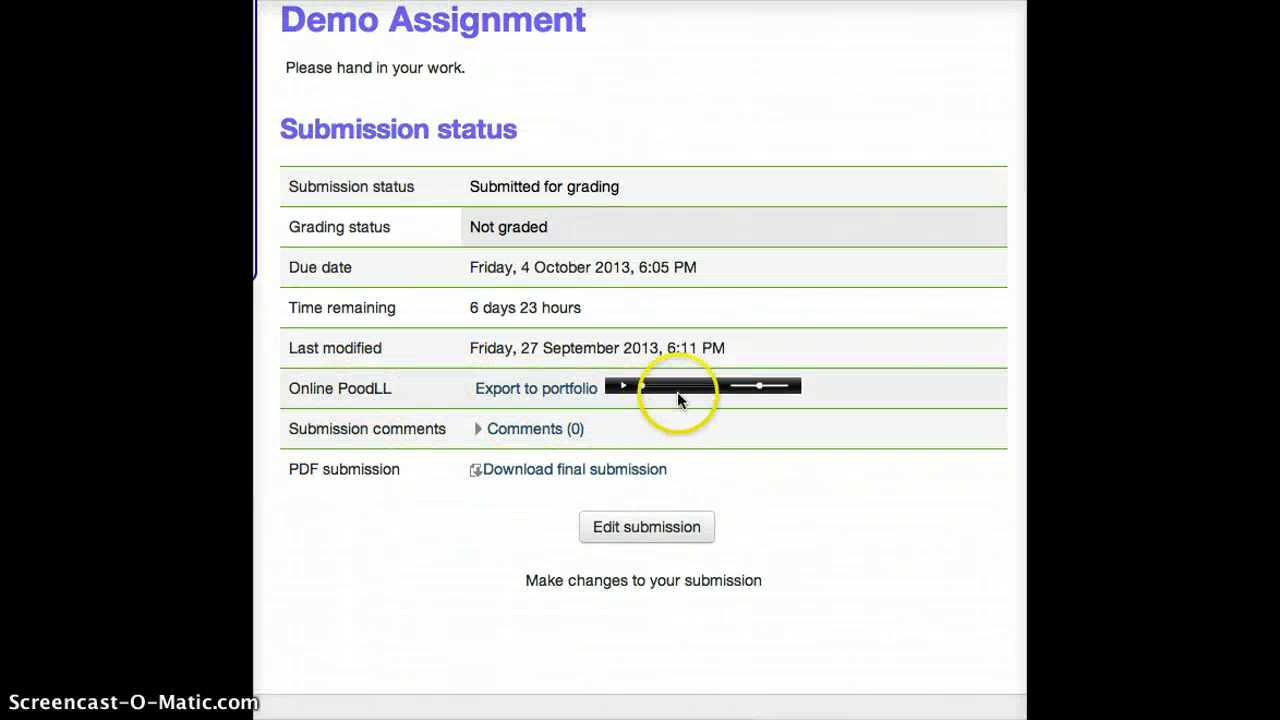
click(477, 432)
click(515, 475)
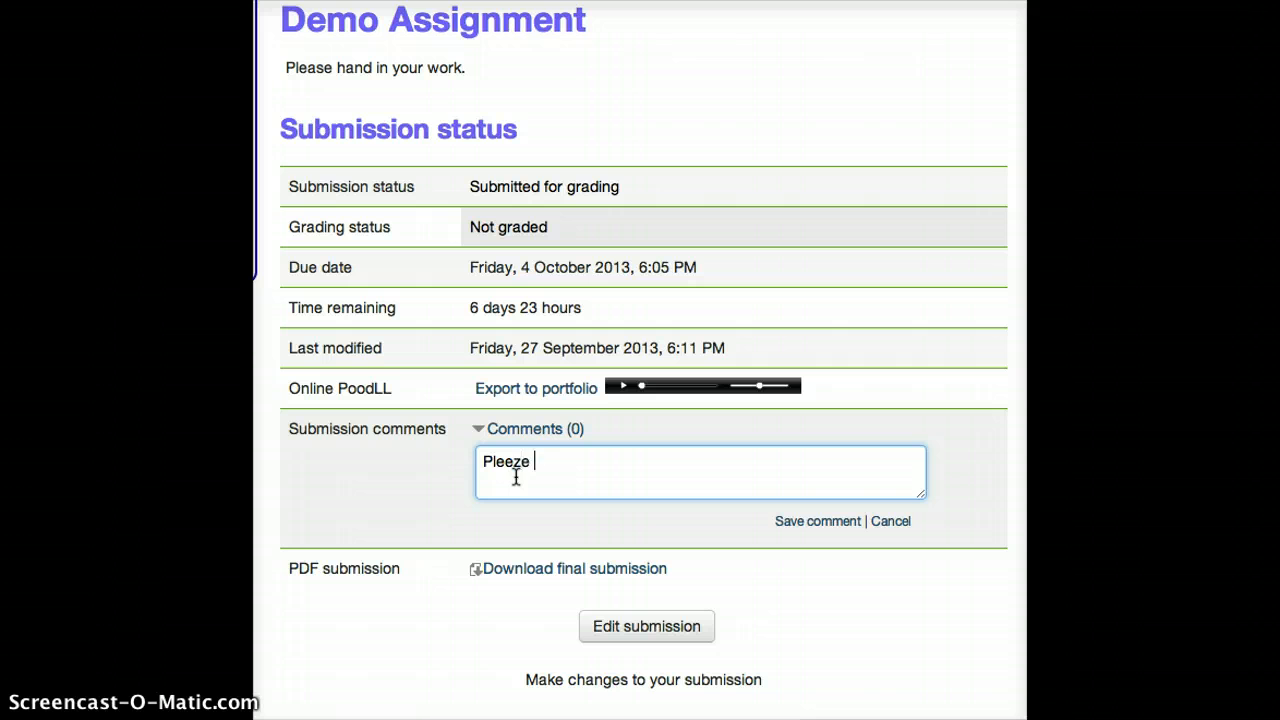
text(Pleeze giv mee a gud meark)
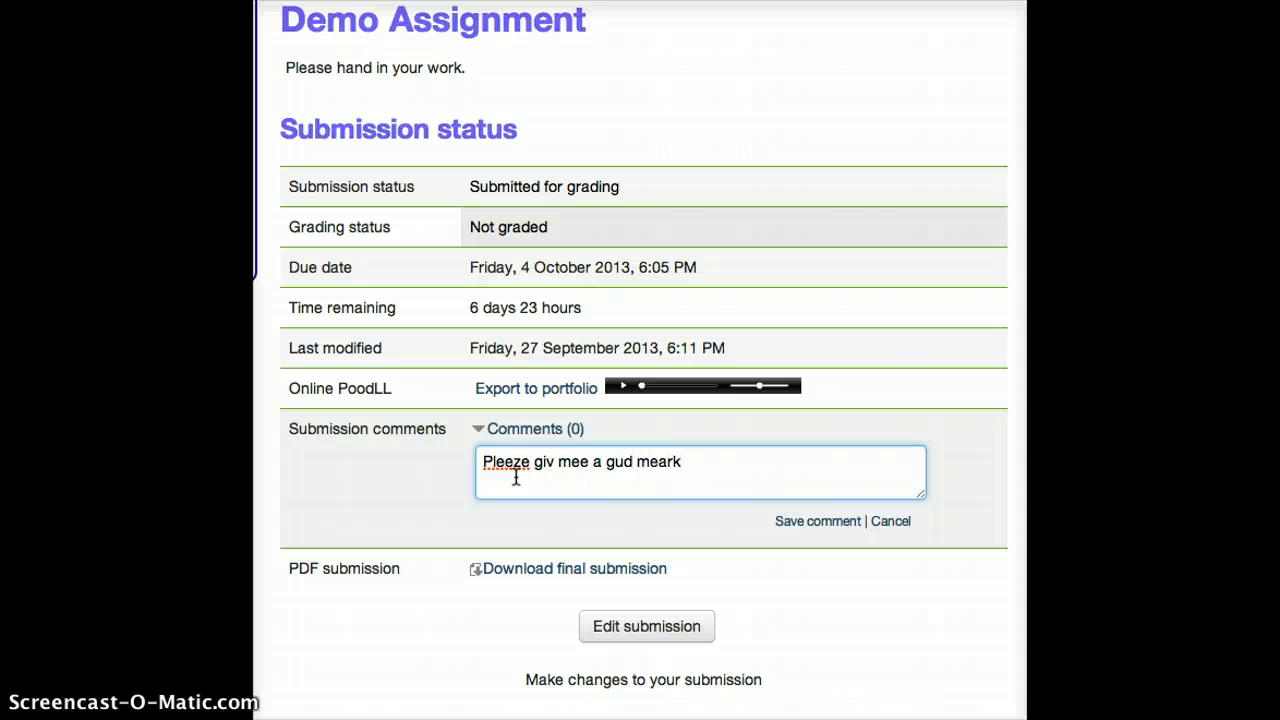
click(650, 626)
scroll(758, 619, down, 2)
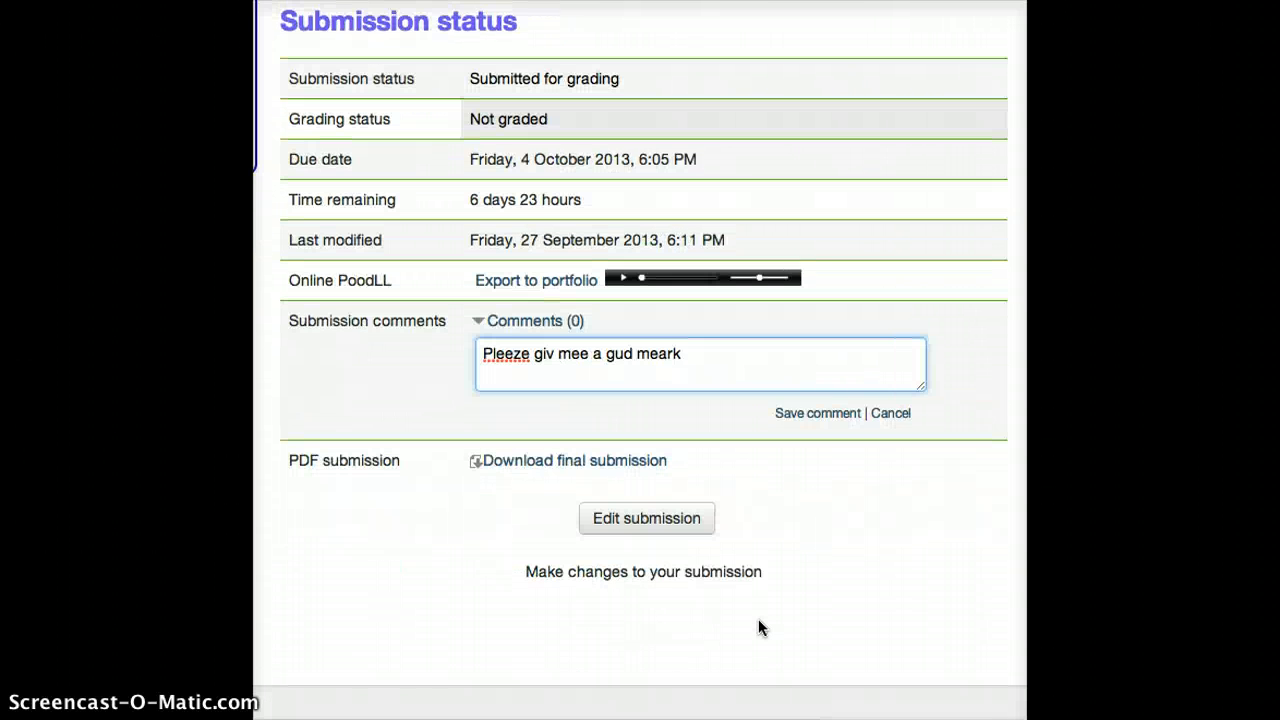
scroll(758, 621, up, 1)
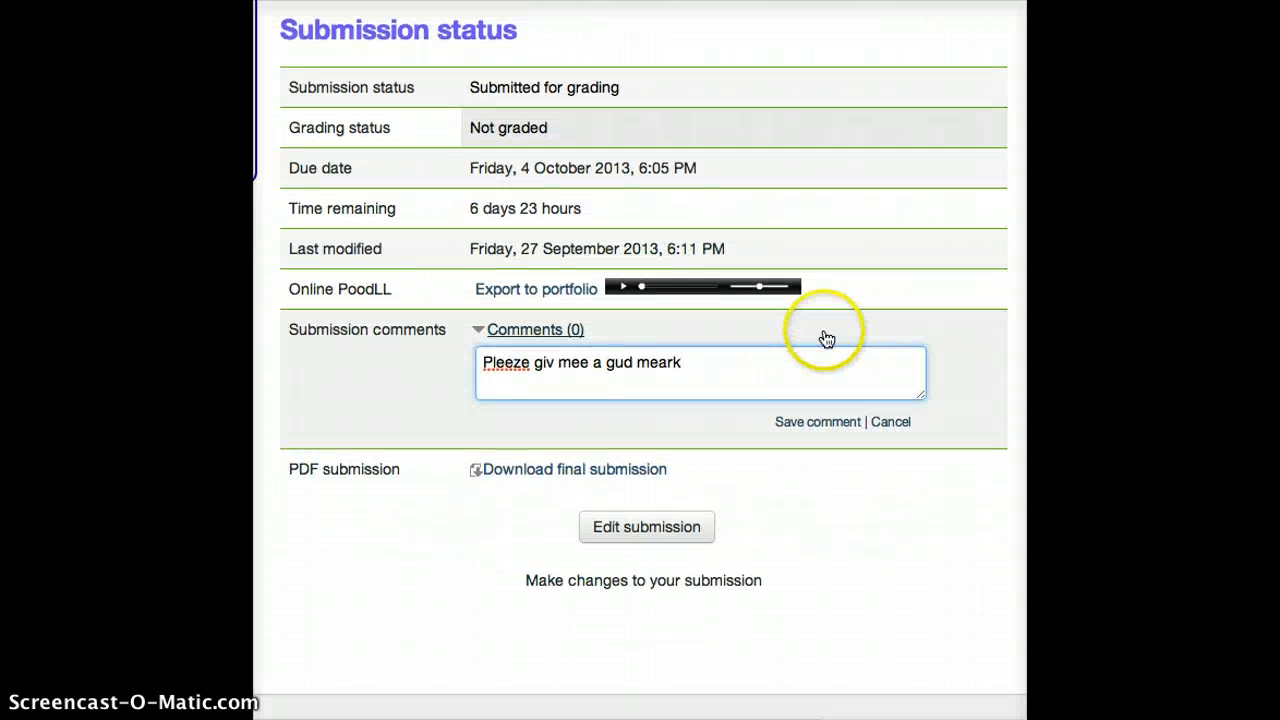
click(812, 424)
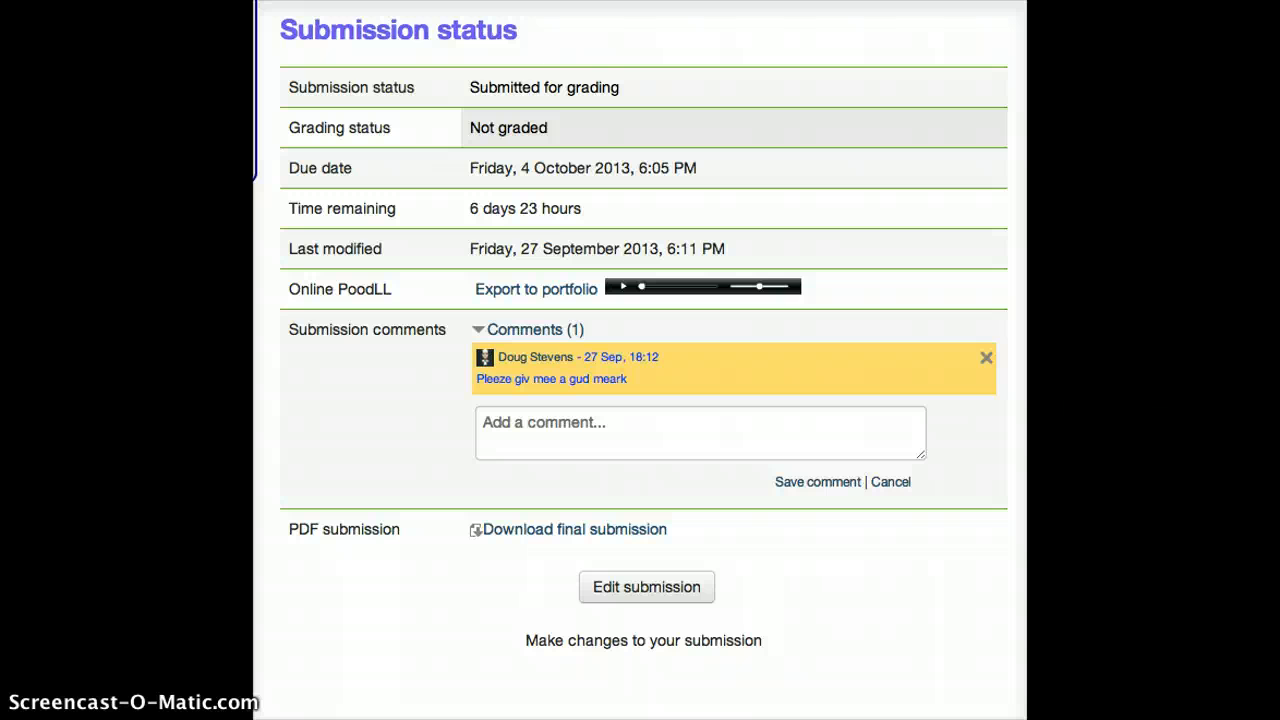
Open the grading list of all Demo Assignment submissions and play the student's Online PoodLL recording
scroll(640, 360, up, 7)
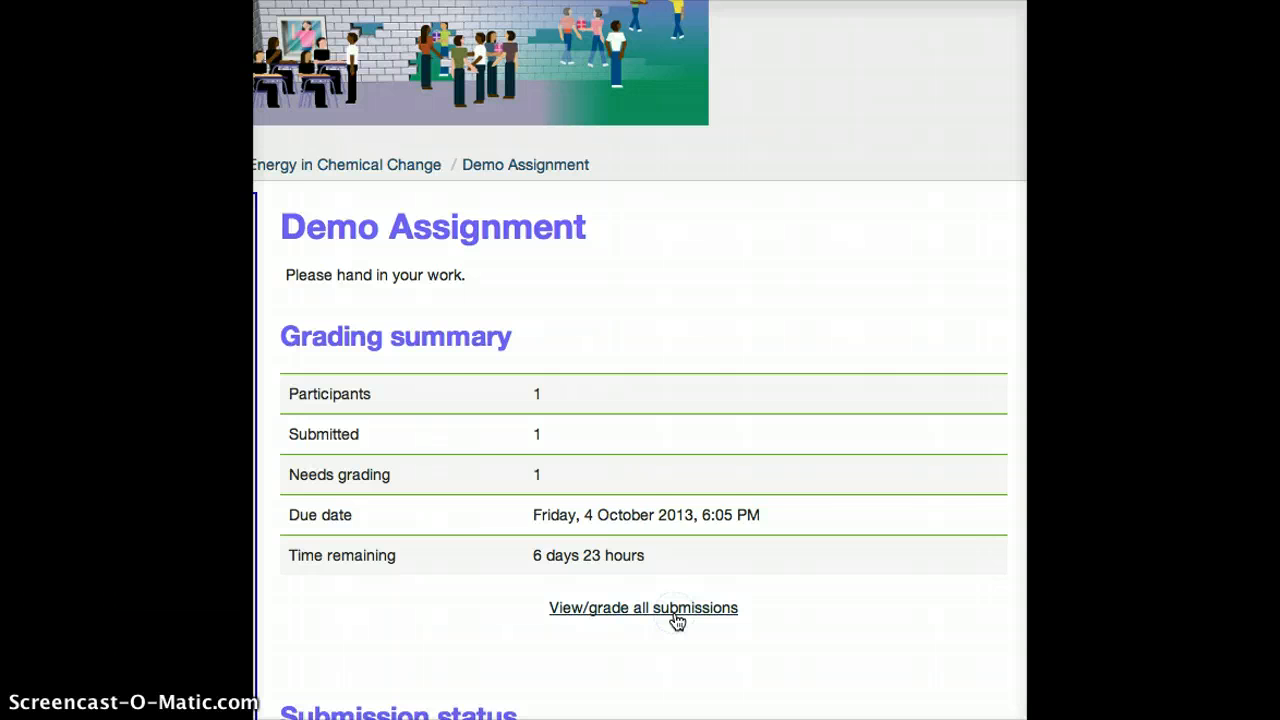
click(675, 615)
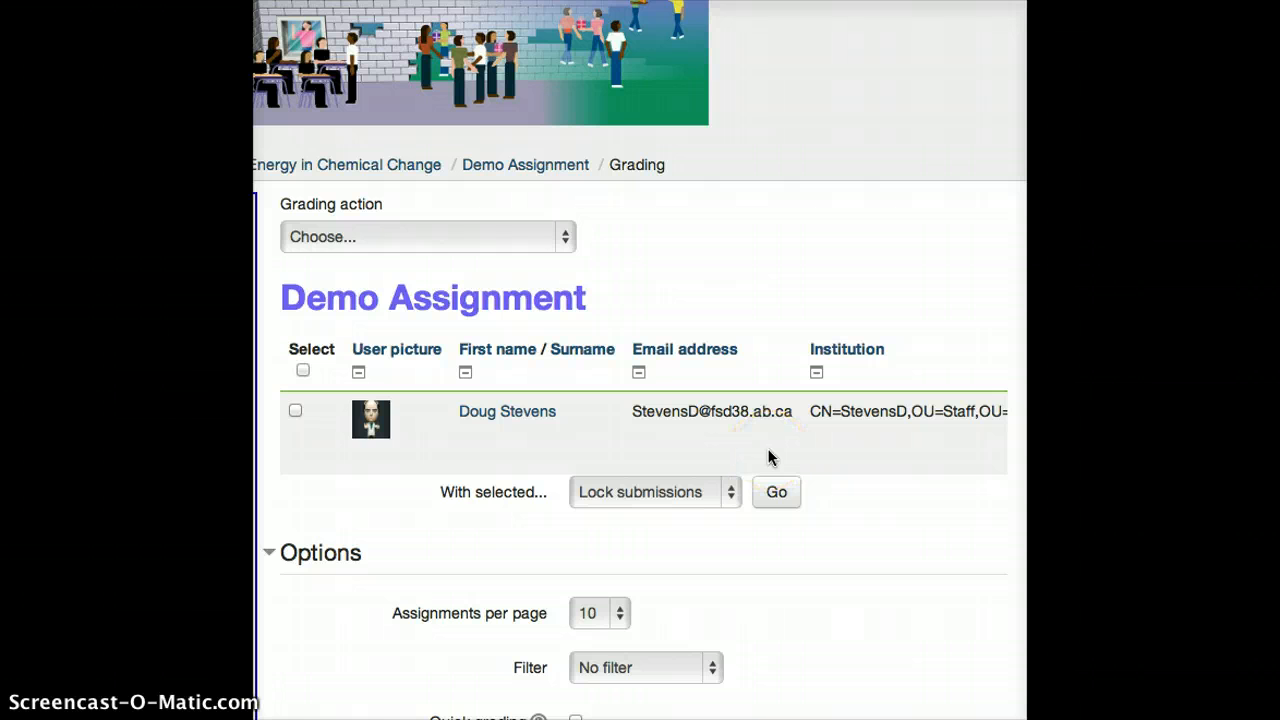
scroll(768, 457, right, 10)
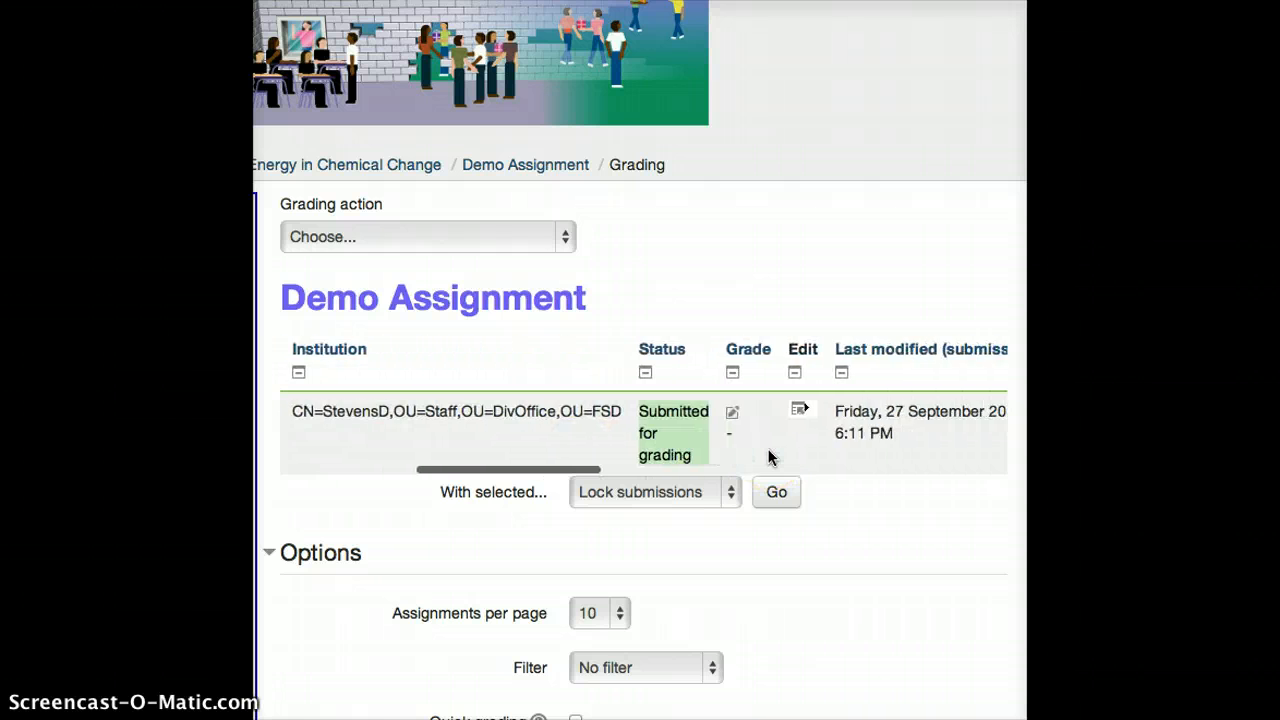
scroll(768, 457, right, 3)
scroll(769, 457, right, 1)
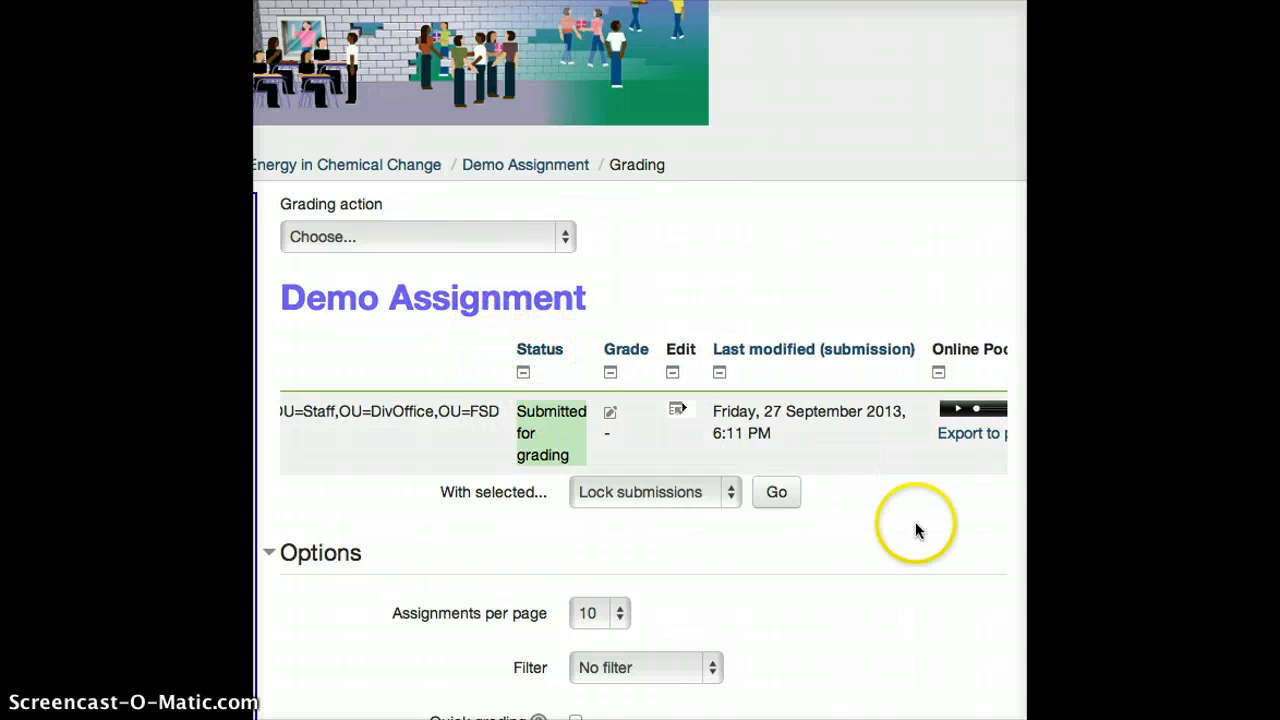
scroll(775, 440, right, 6)
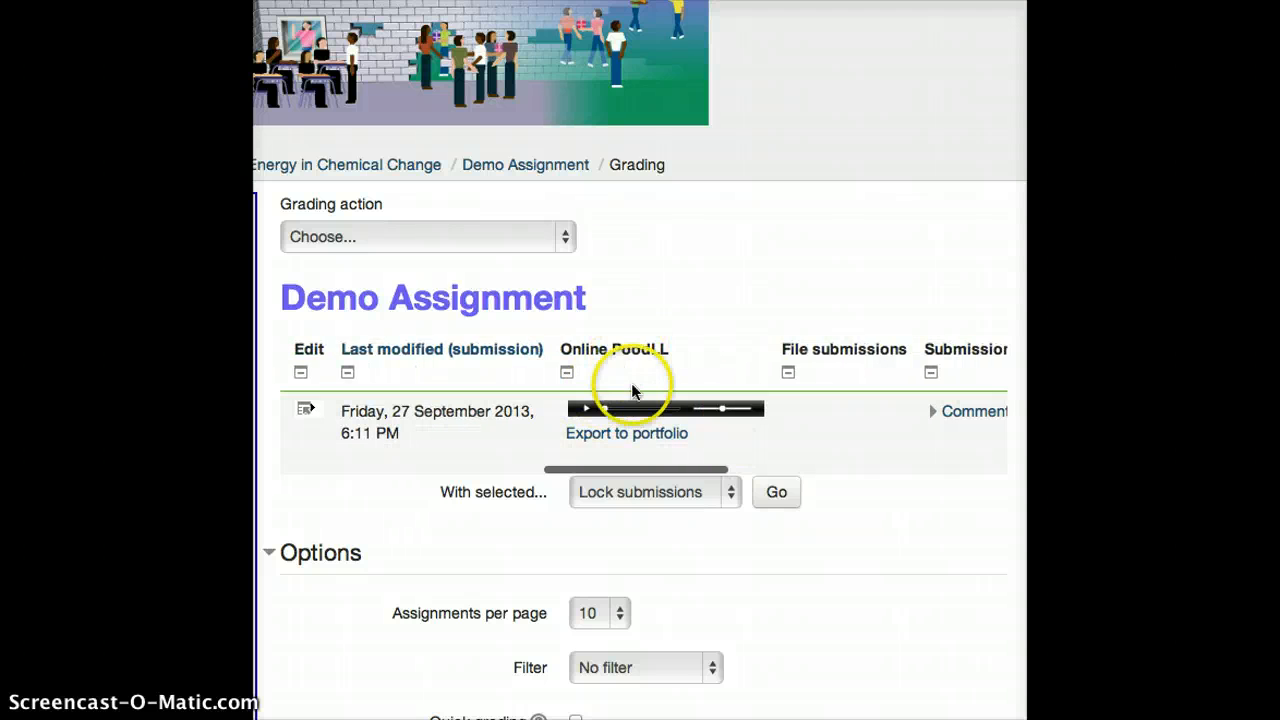
click(588, 411)
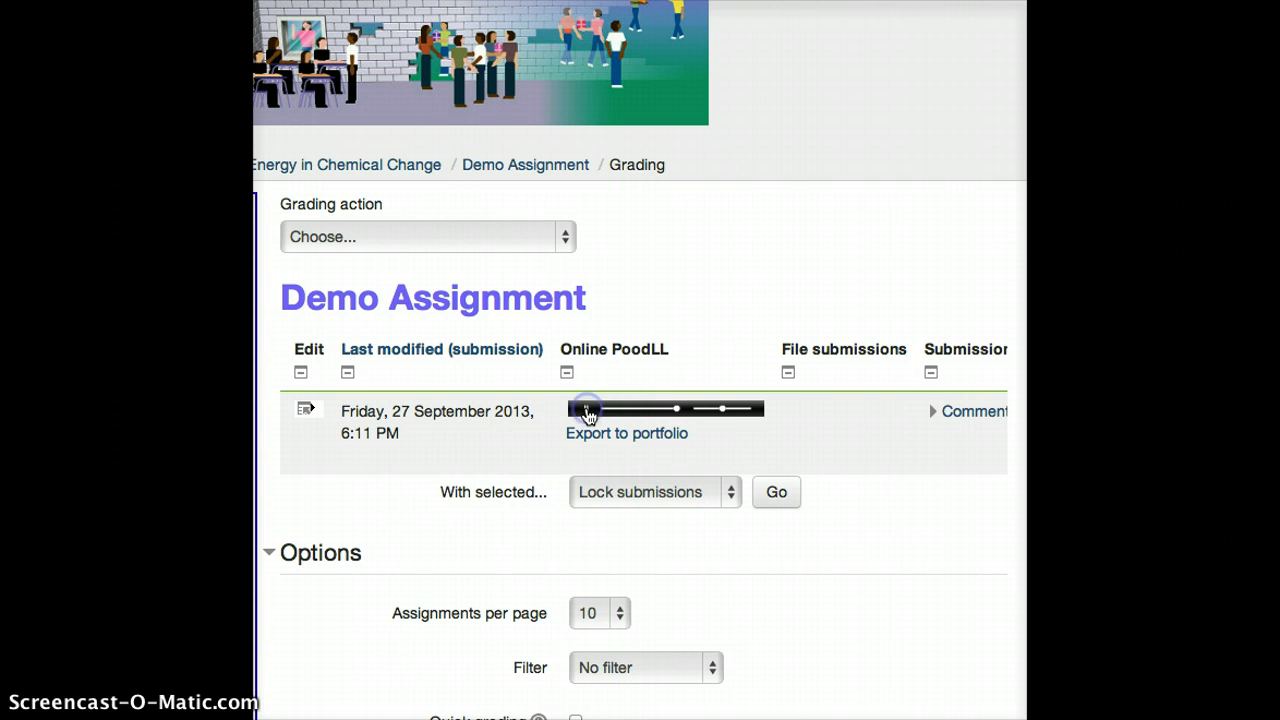
scroll(835, 447, right, 5)
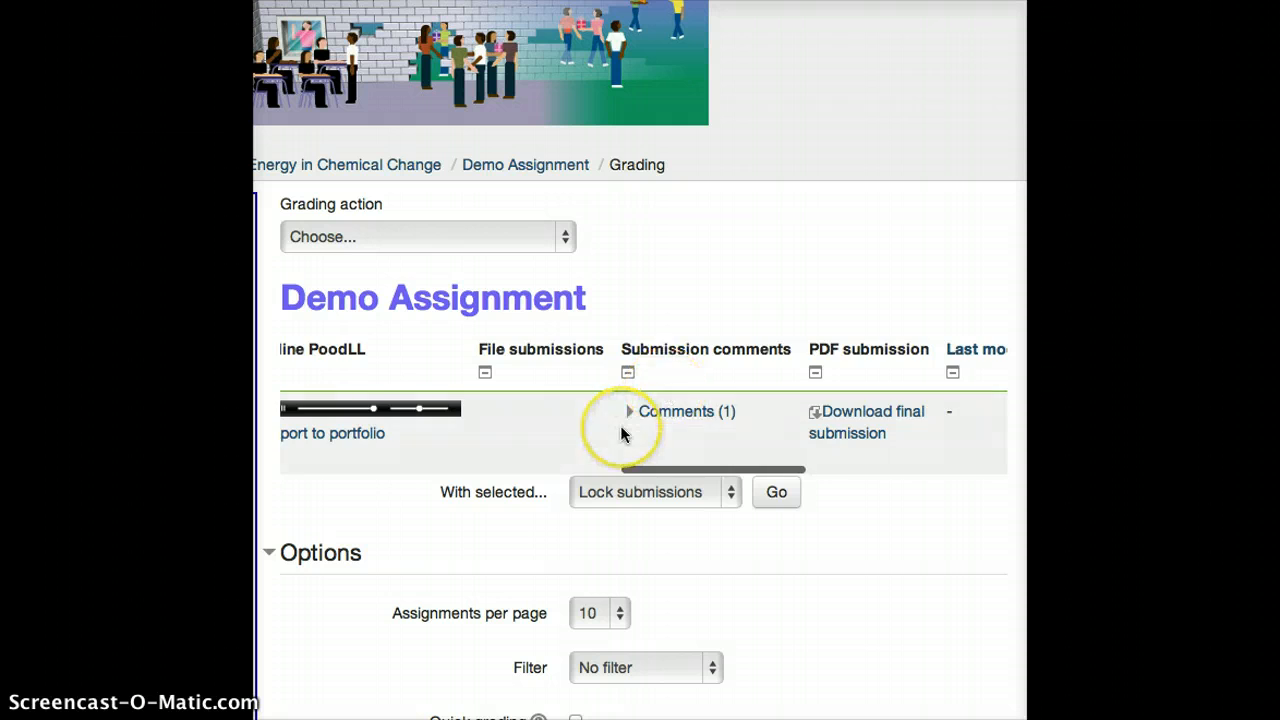
Open the student's grading page and look over the submission status, grade, feedback comments and feedback files sections
scroll(620, 434, left, 6)
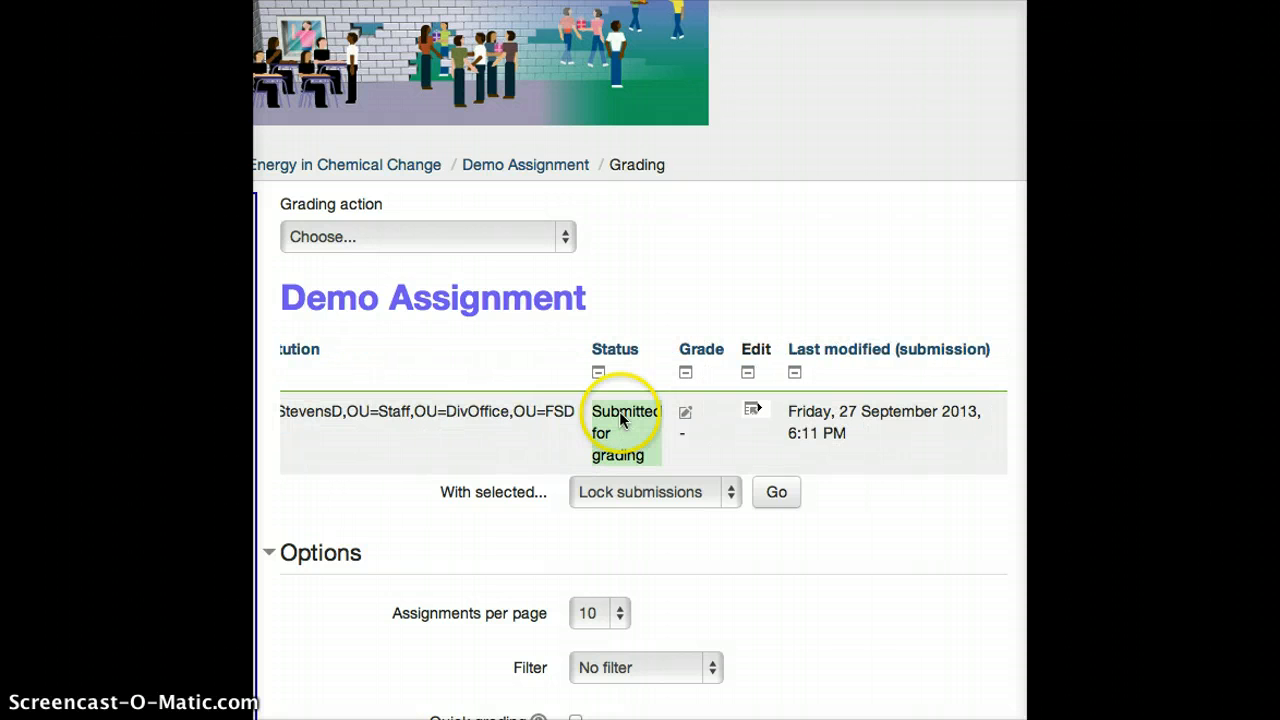
click(687, 416)
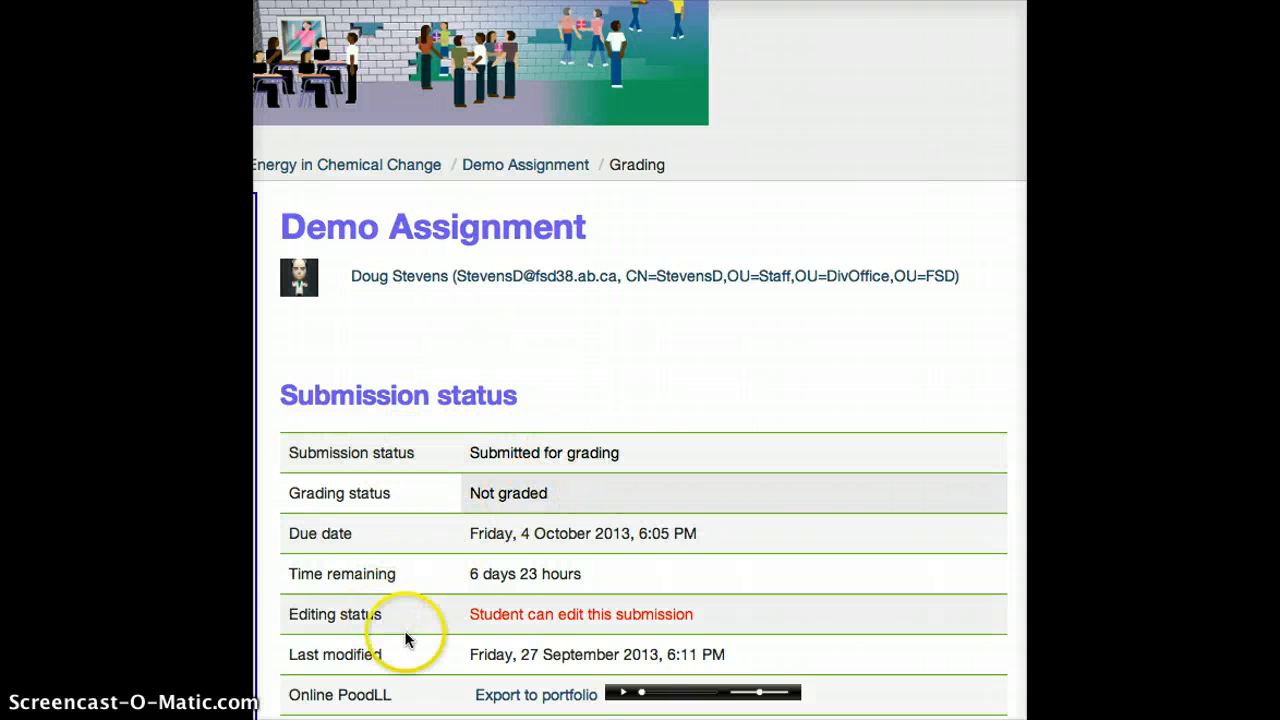
scroll(409, 634, down, 5)
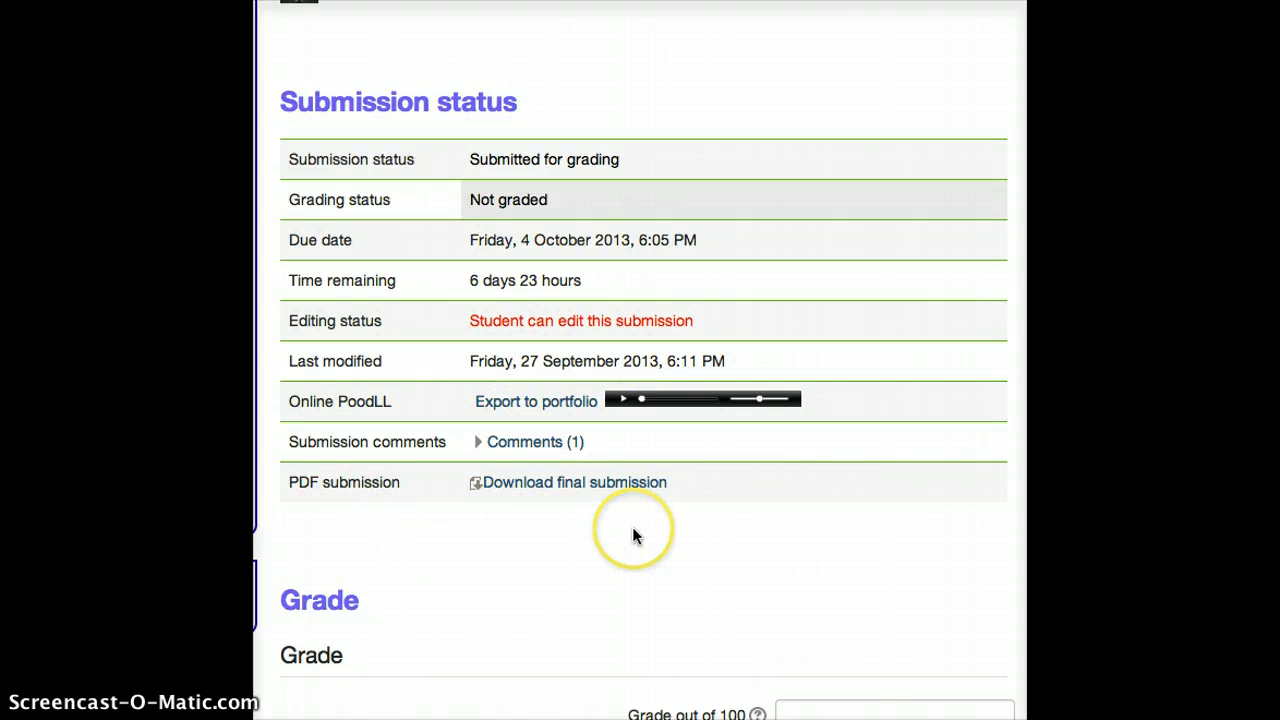
scroll(632, 533, down, 8)
scroll(633, 528, down, 3)
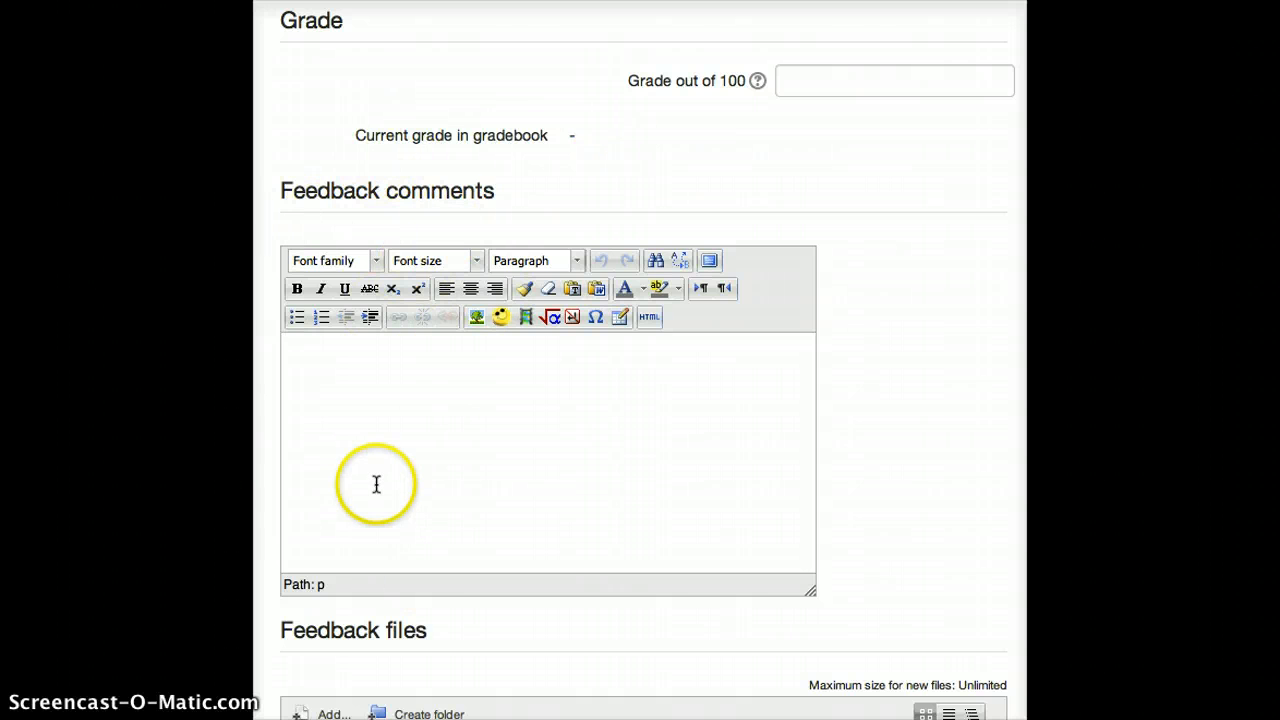
scroll(374, 483, down, 9)
scroll(377, 484, down, 1)
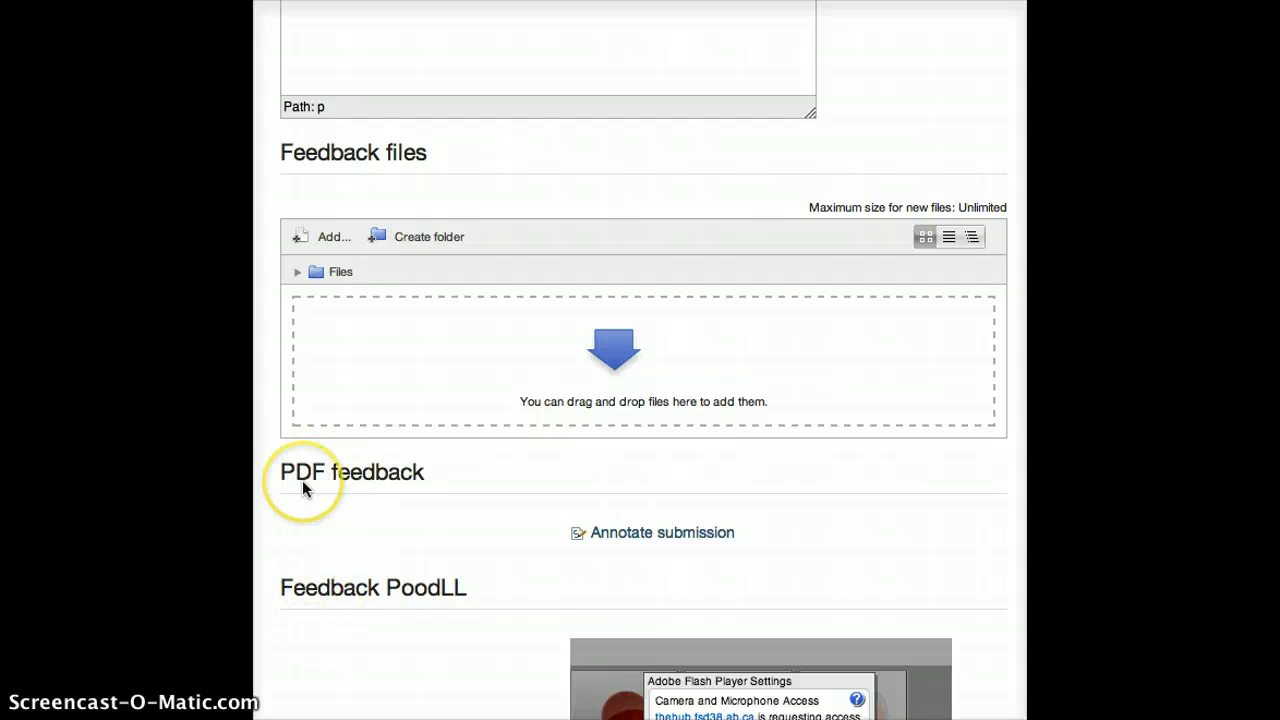
Open the submitted PDF for annotation and look over its first page
scroll(303, 485, down, 2)
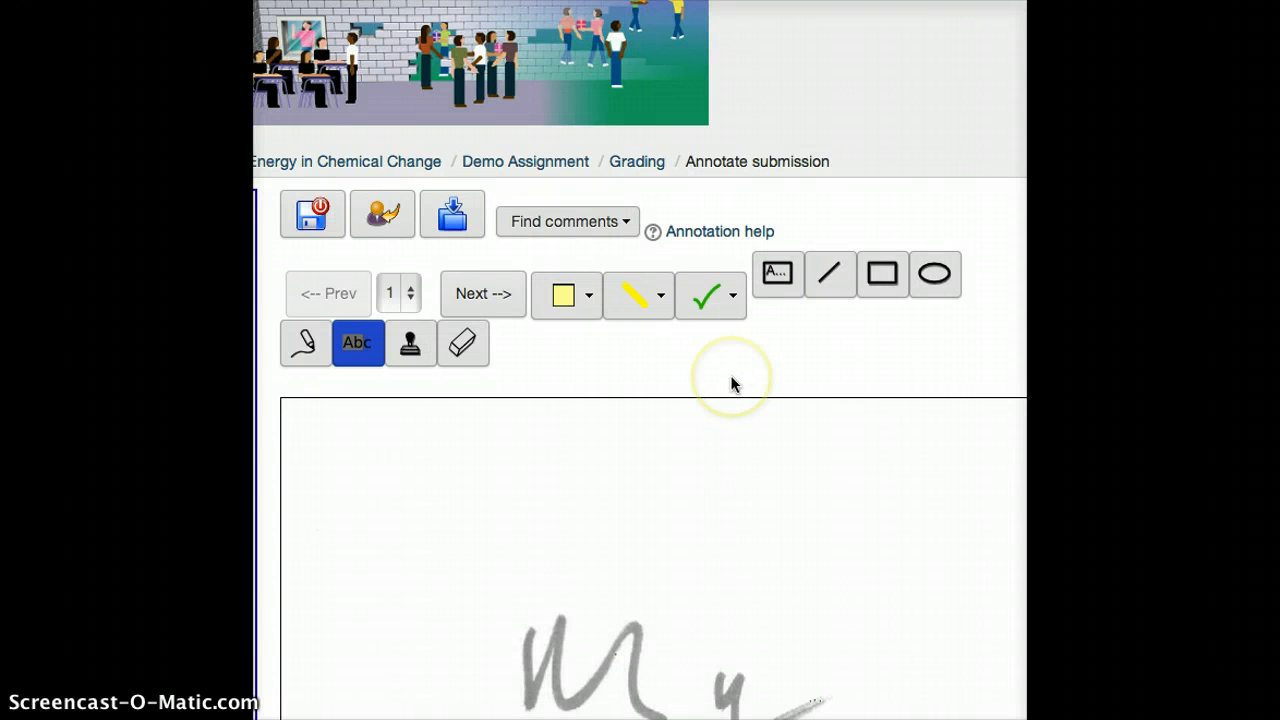
scroll(731, 384, down, 2)
scroll(731, 384, down, 5)
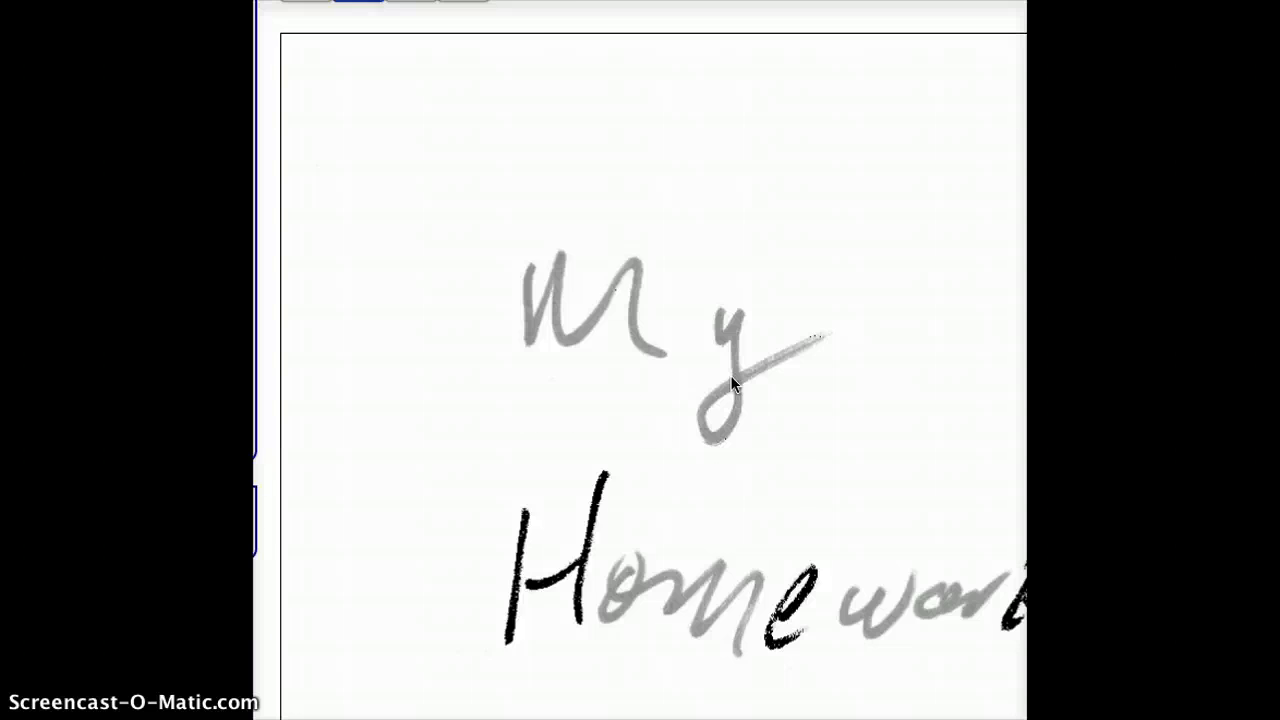
scroll(731, 384, up, 2)
scroll(730, 375, down, 4)
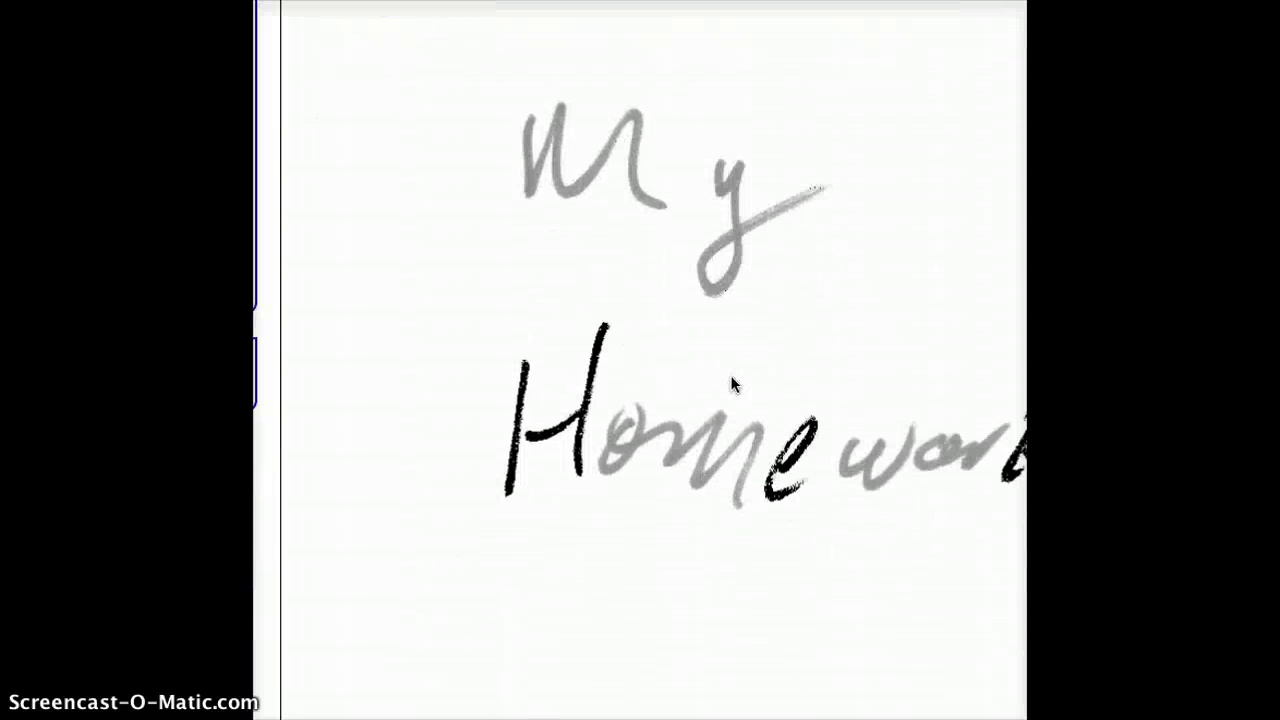
scroll(730, 375, down, 2)
scroll(730, 375, down, 6)
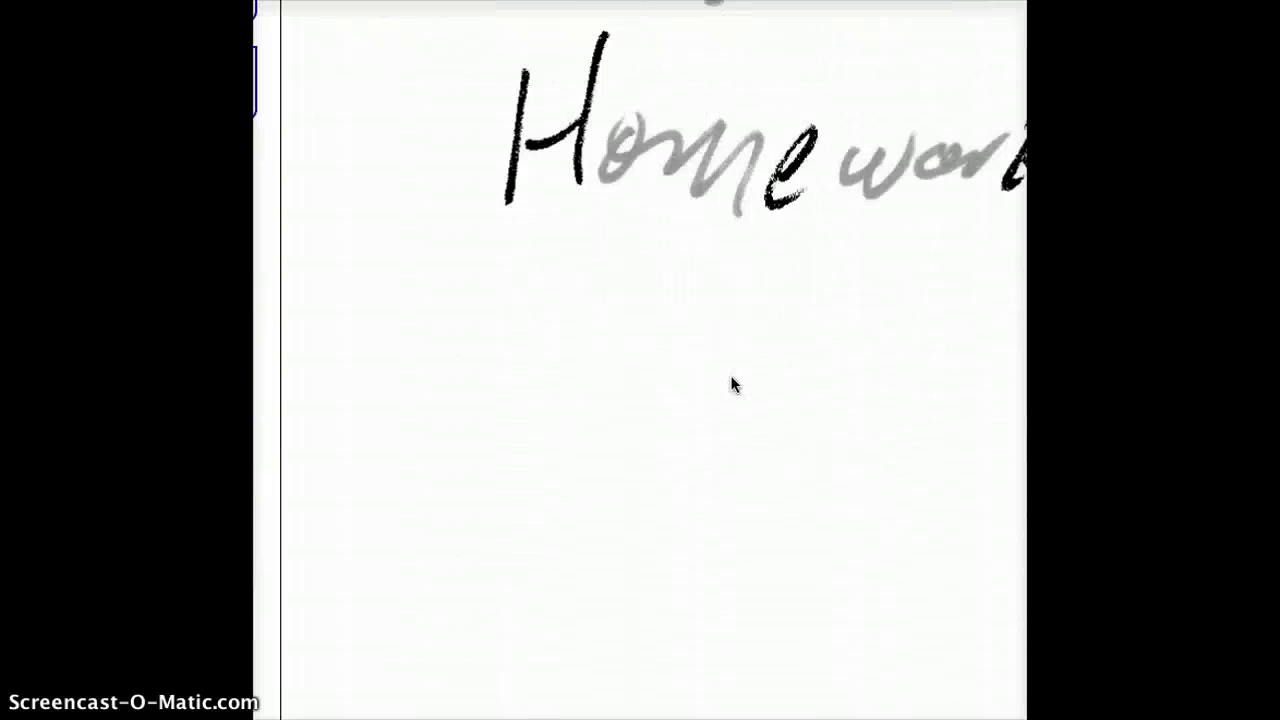
scroll(730, 375, up, 7)
scroll(730, 375, up, 6)
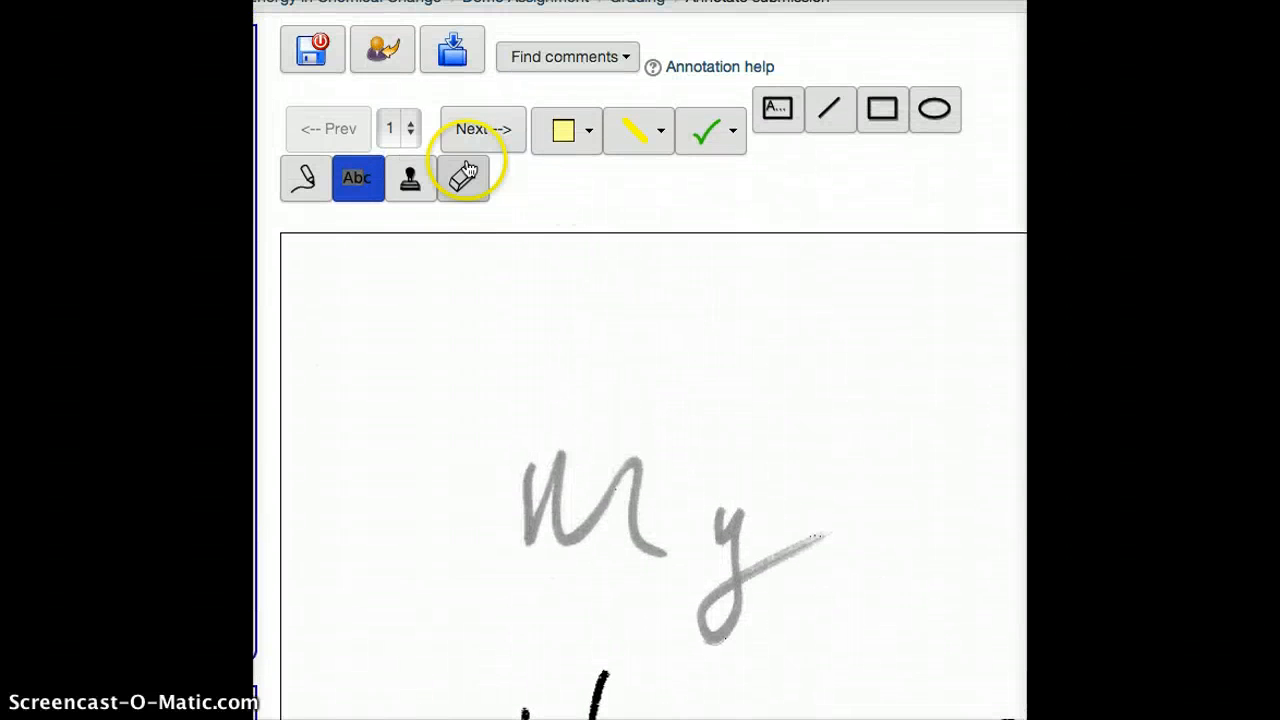
Switch the annotated PDF to page 2 and look through the handwritten equations
click(409, 136)
click(398, 156)
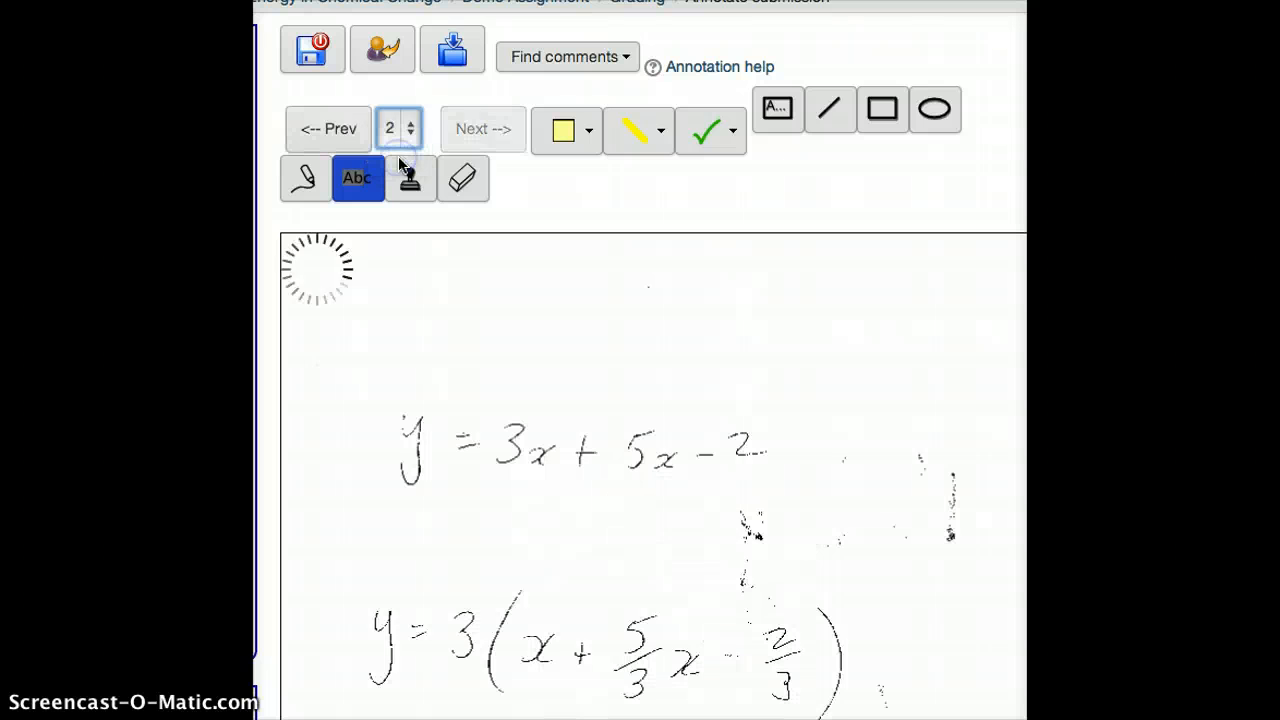
scroll(673, 360, down, 2)
scroll(673, 360, down, 5)
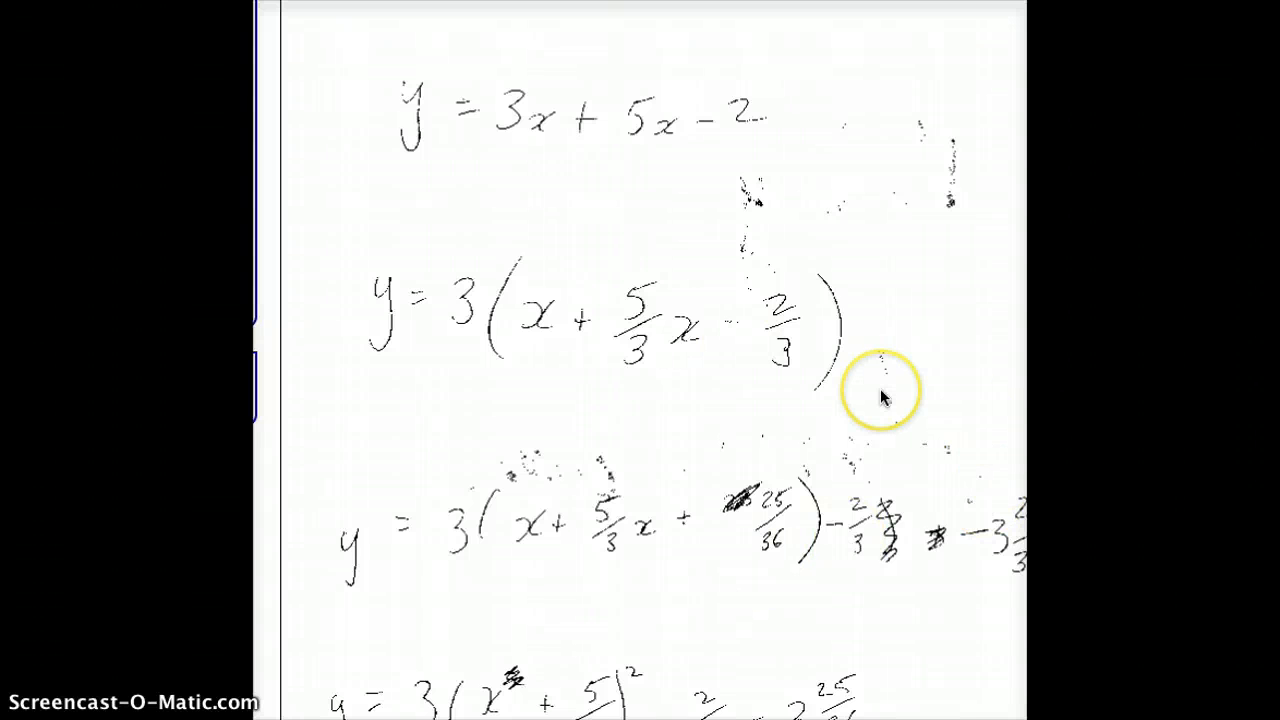
scroll(881, 397, down, 5)
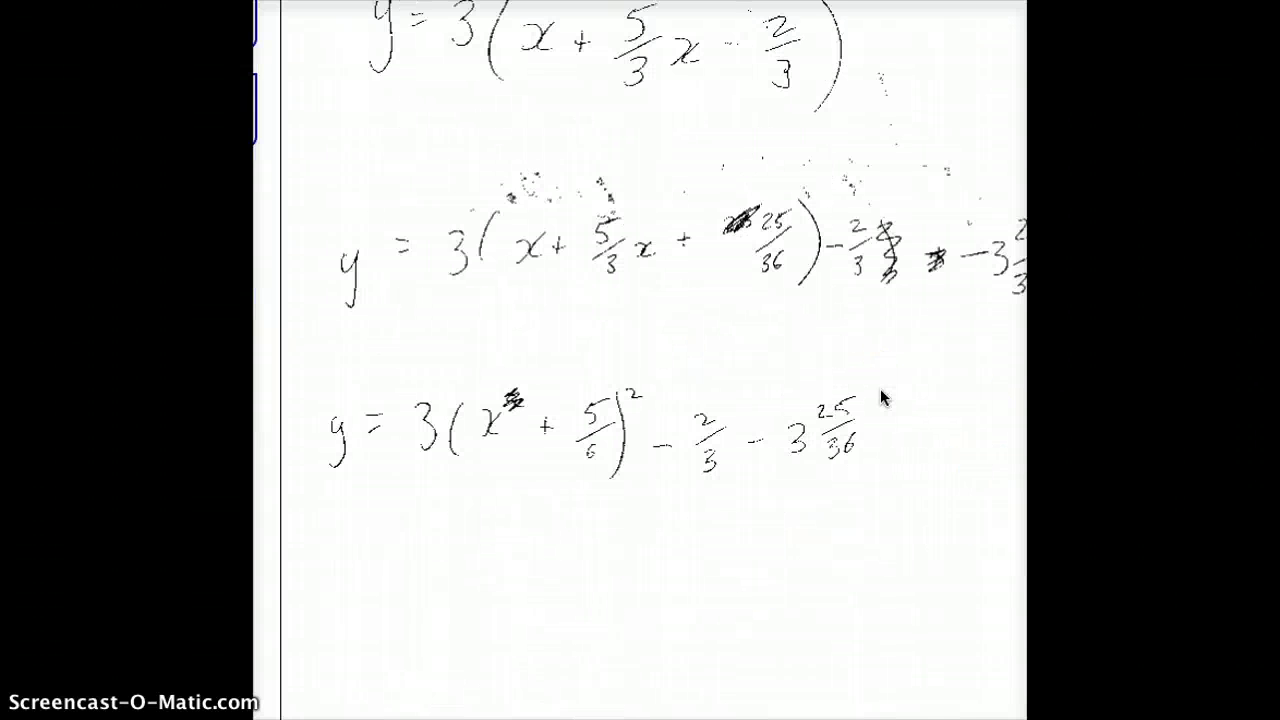
Stamp a green check mark beside the first equation, y = 3x + 5x - 2, on page 2
scroll(881, 397, up, 12)
scroll(881, 397, down, 3)
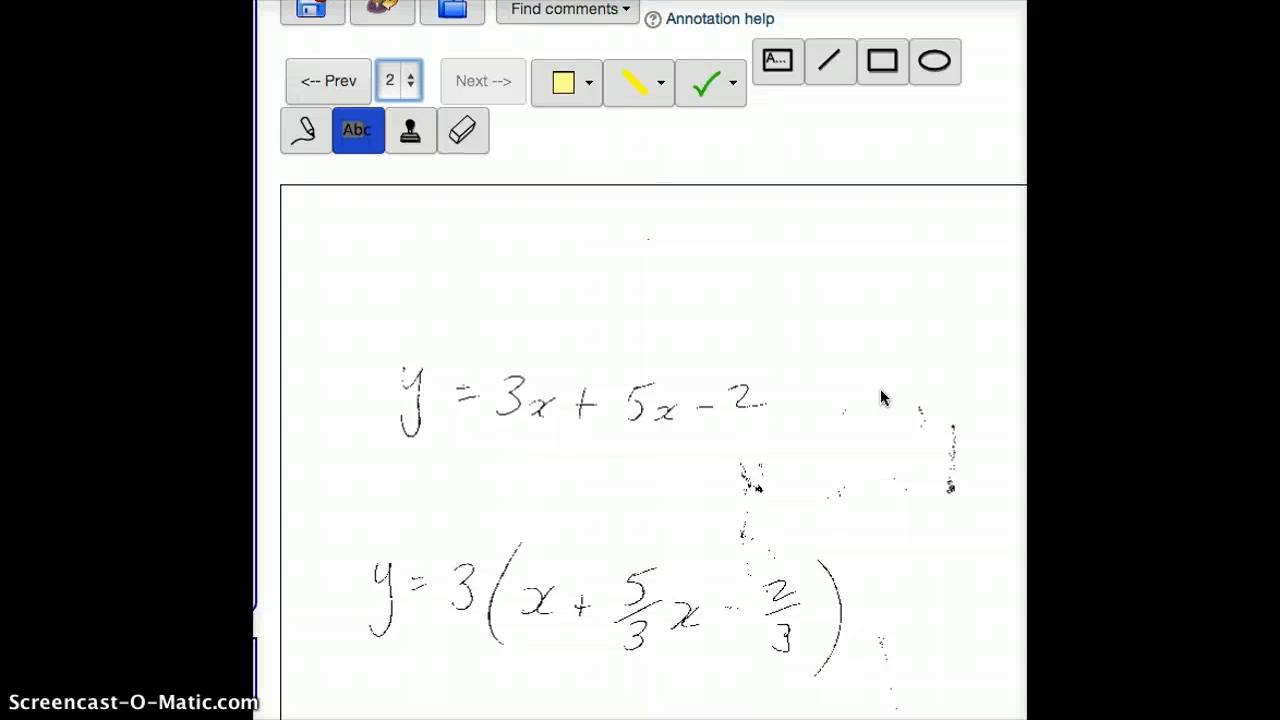
click(703, 100)
click(714, 163)
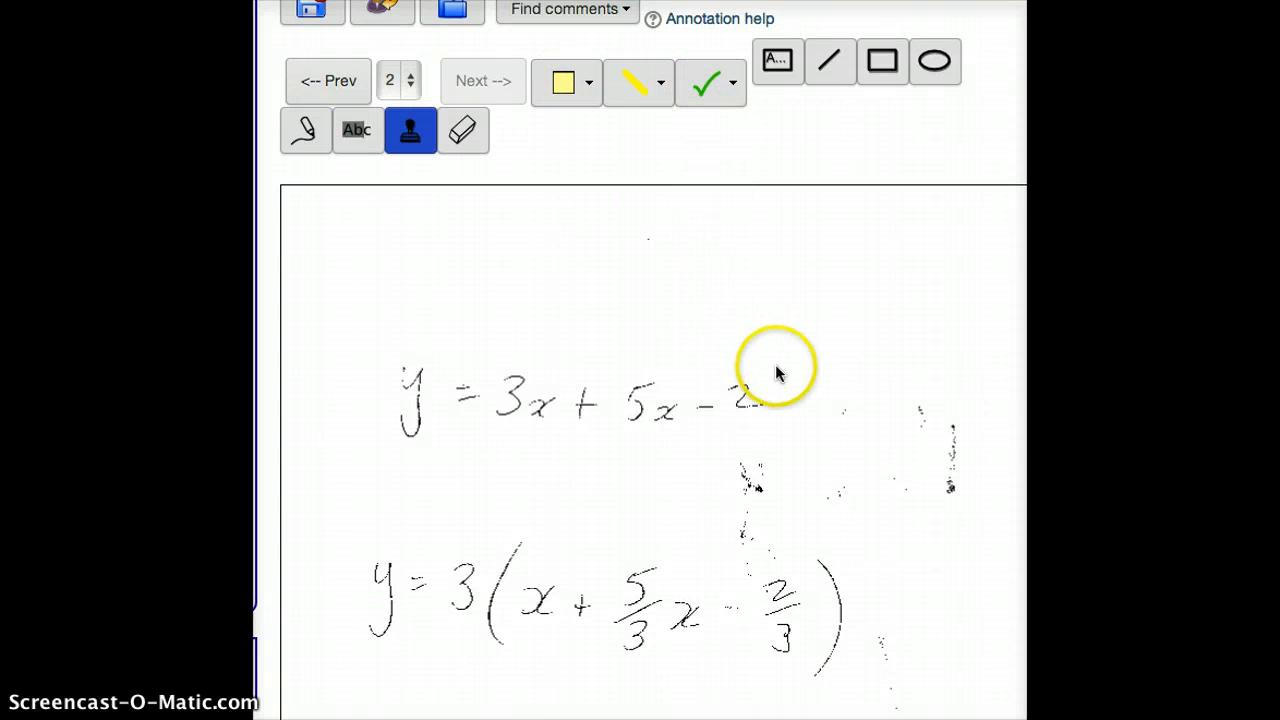
click(835, 399)
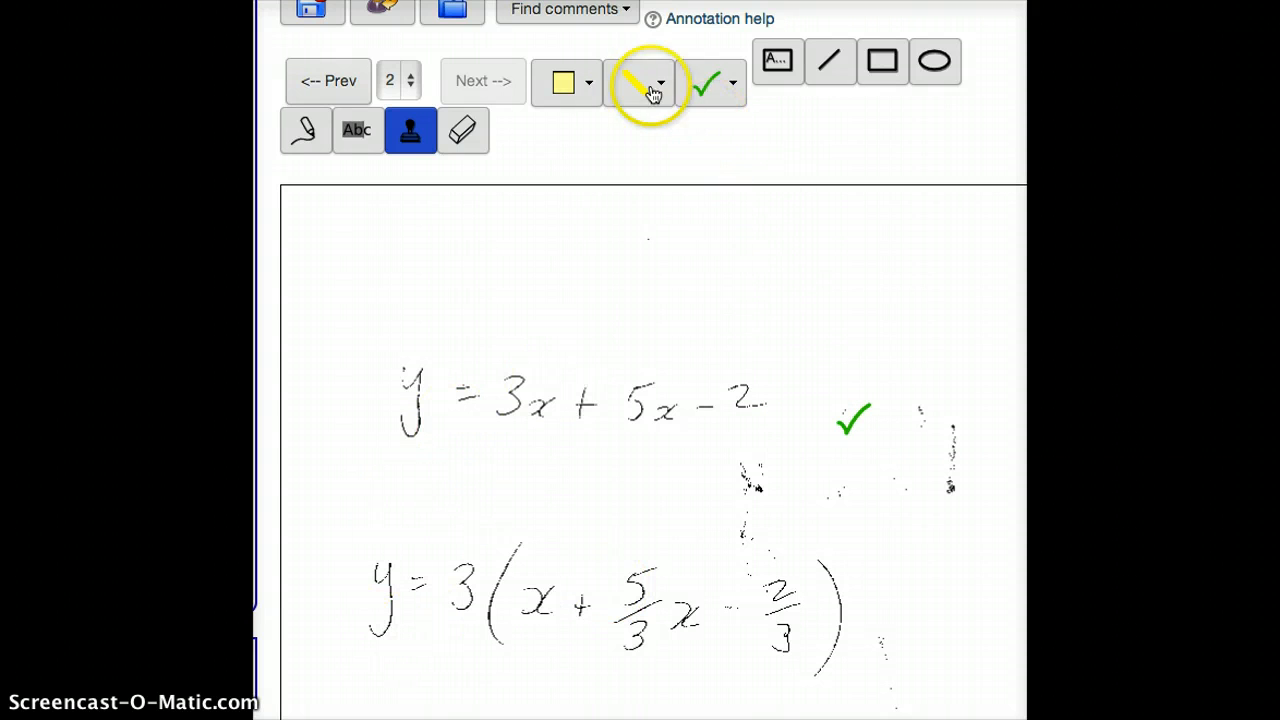
Add a yellow comment box reading "Good choice using complete the square!" above the first equation
click(778, 60)
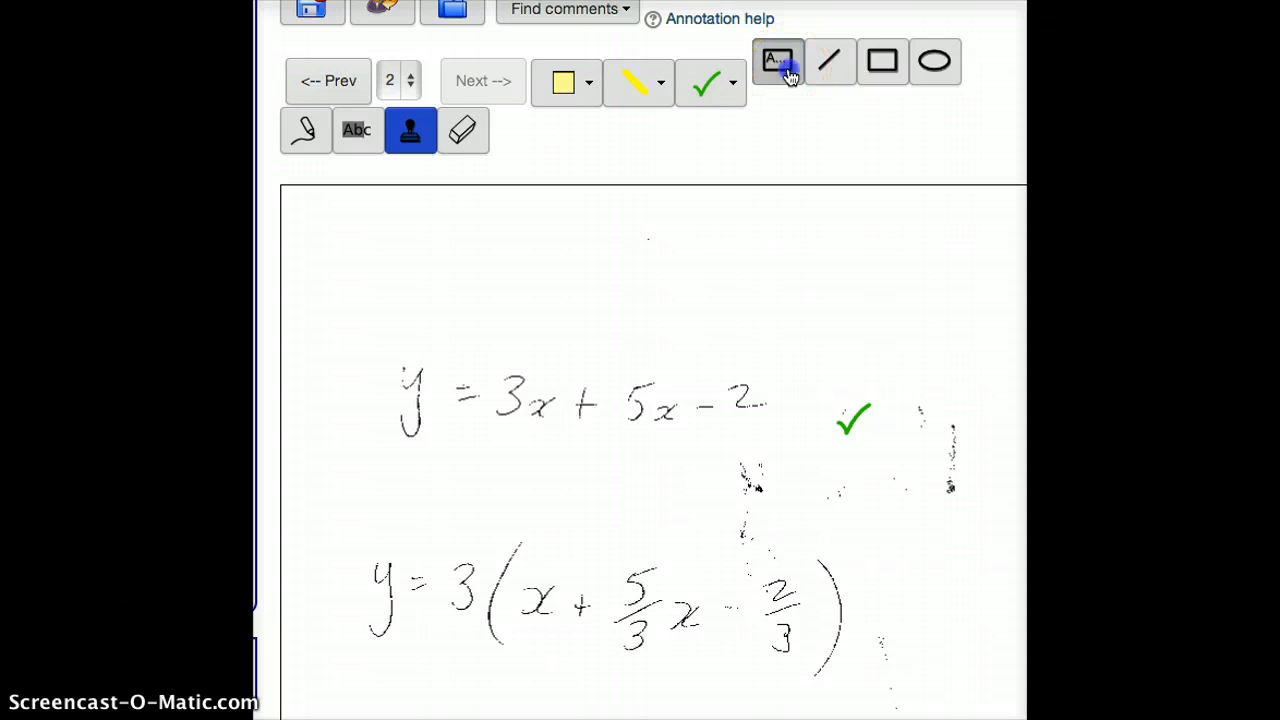
click(378, 254)
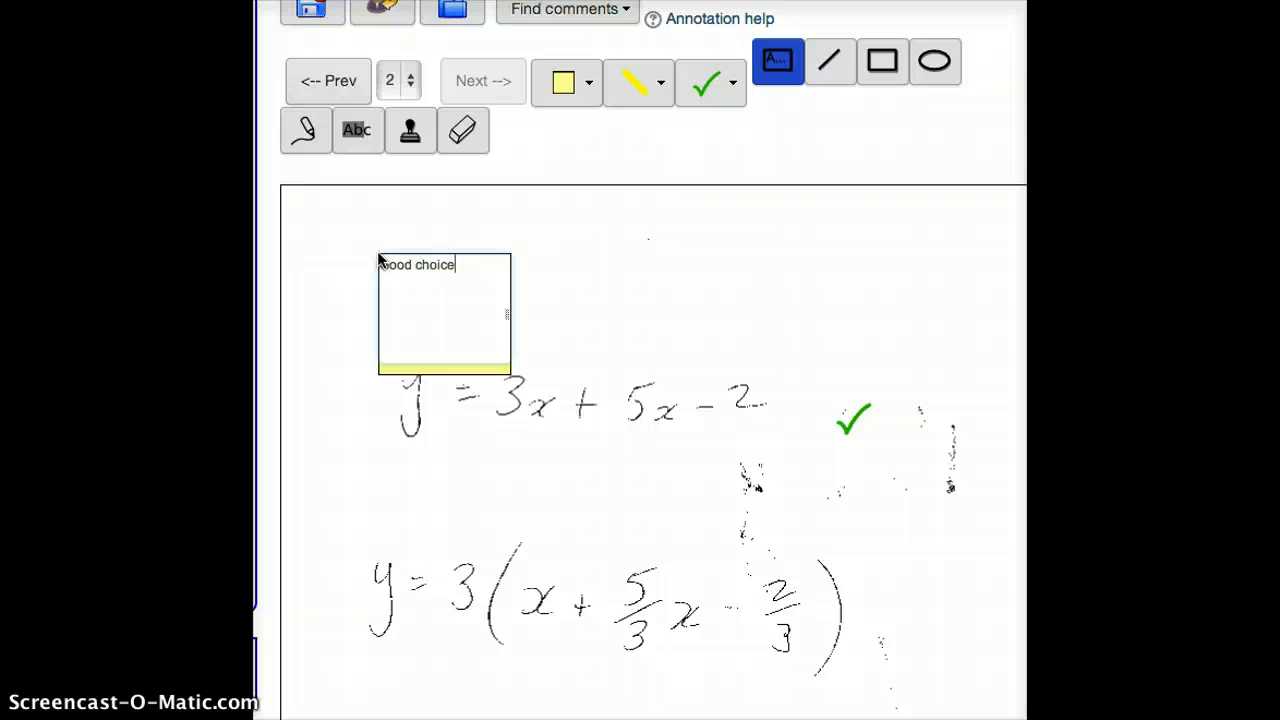
text(mplete the square!)
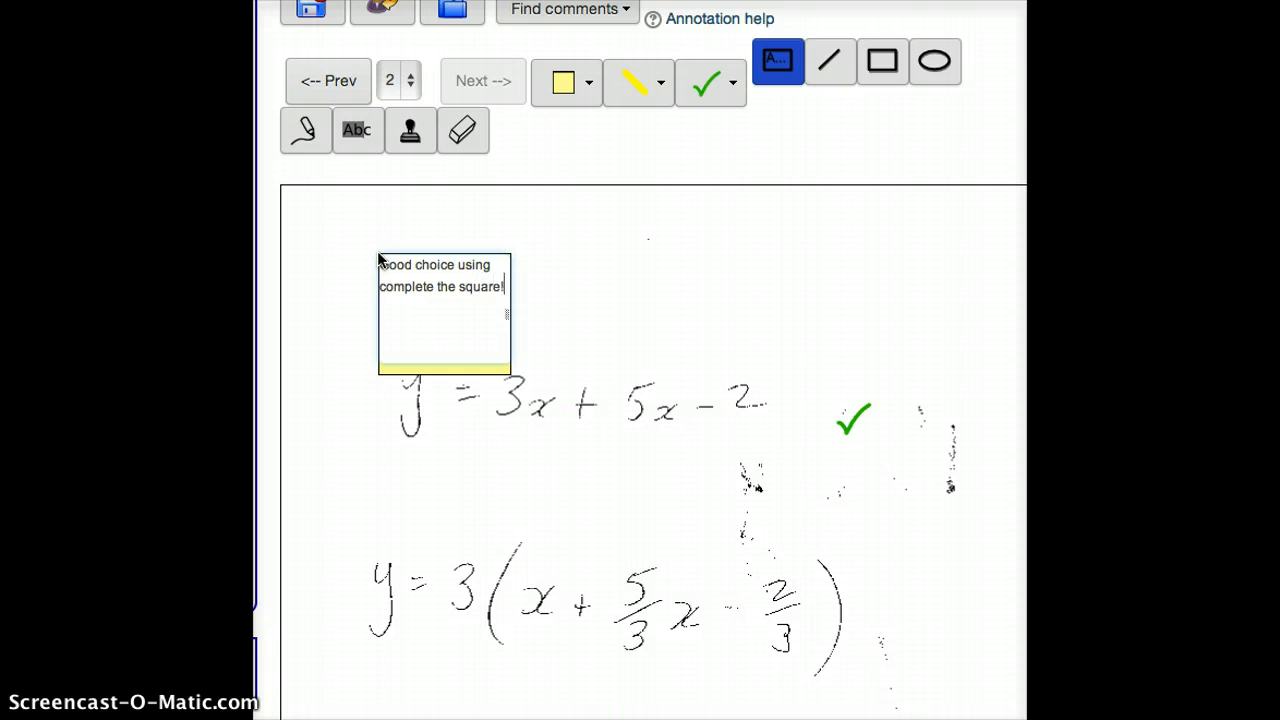
click(551, 286)
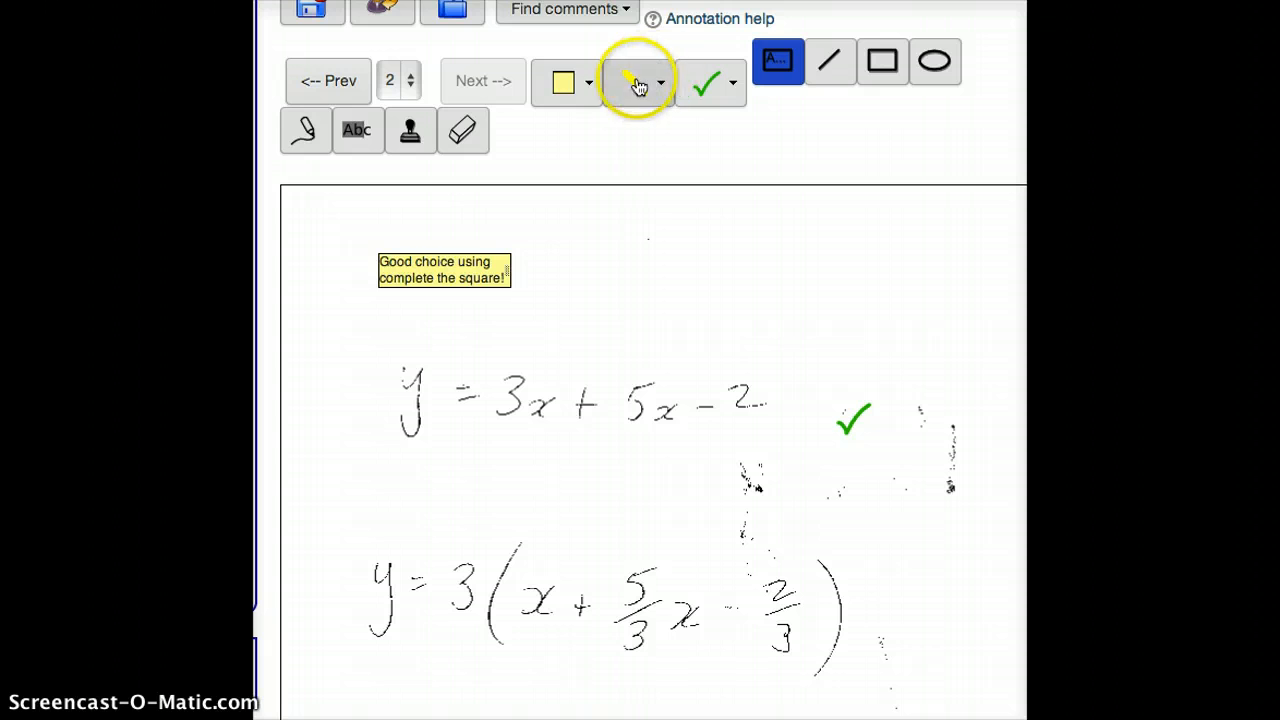
Draw a yellow line from the comment box to the 3x term, and a red line over it
click(829, 62)
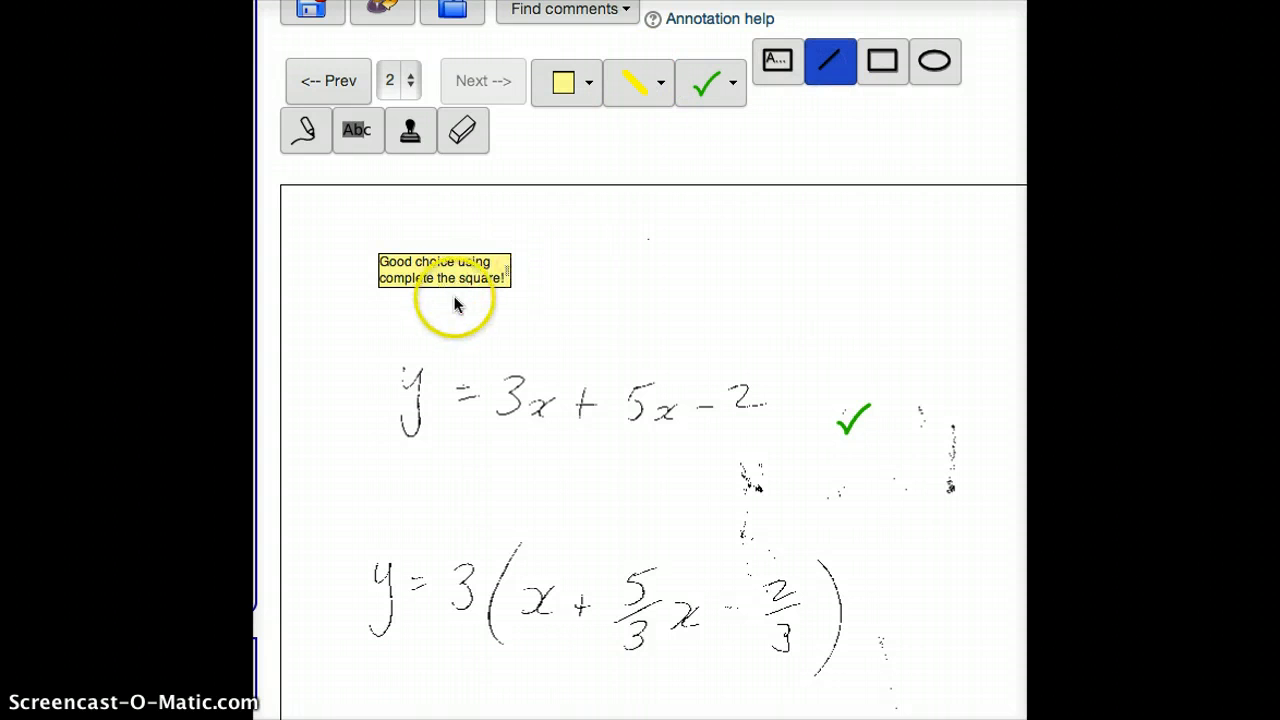
drag(449, 300, 500, 376)
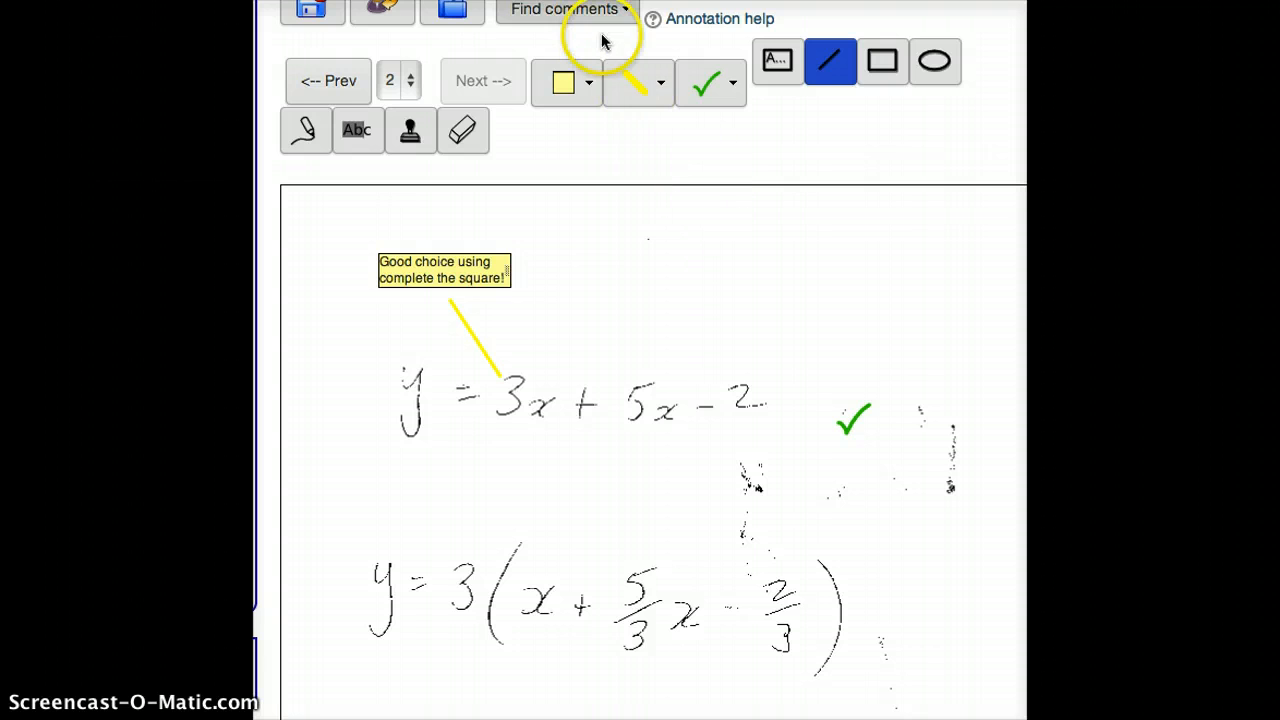
click(664, 86)
click(642, 124)
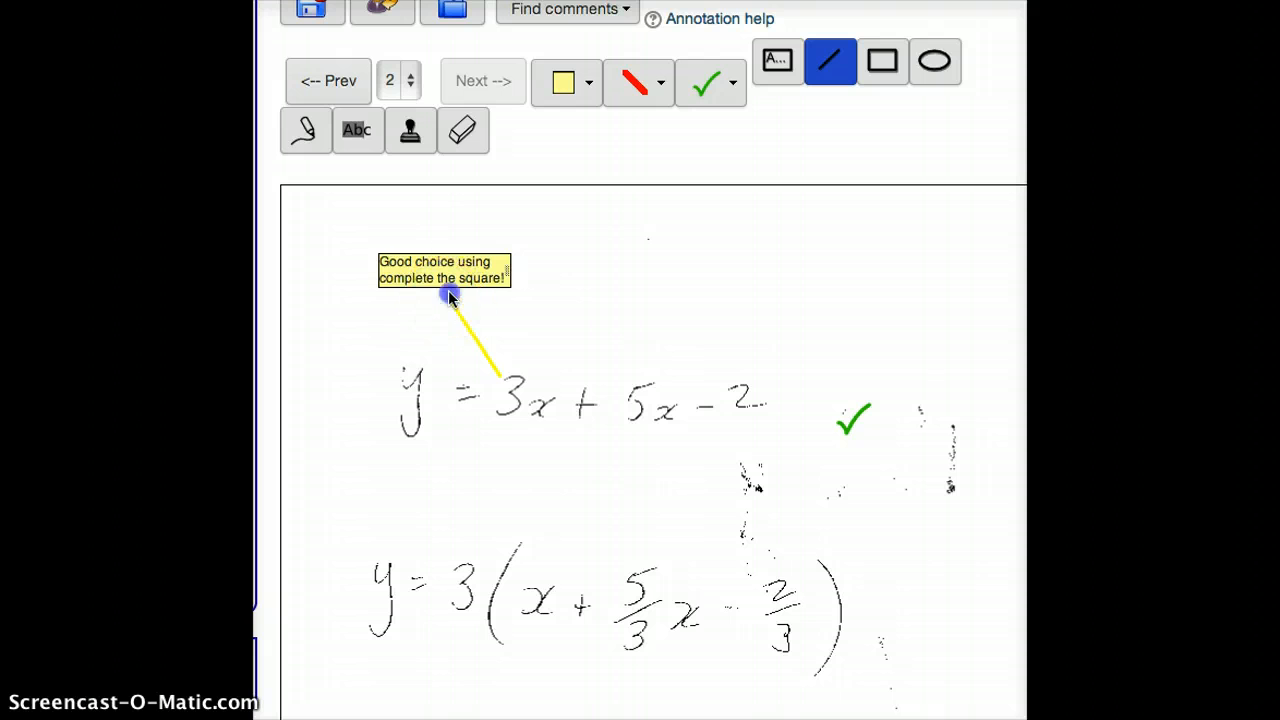
drag(448, 291, 508, 377)
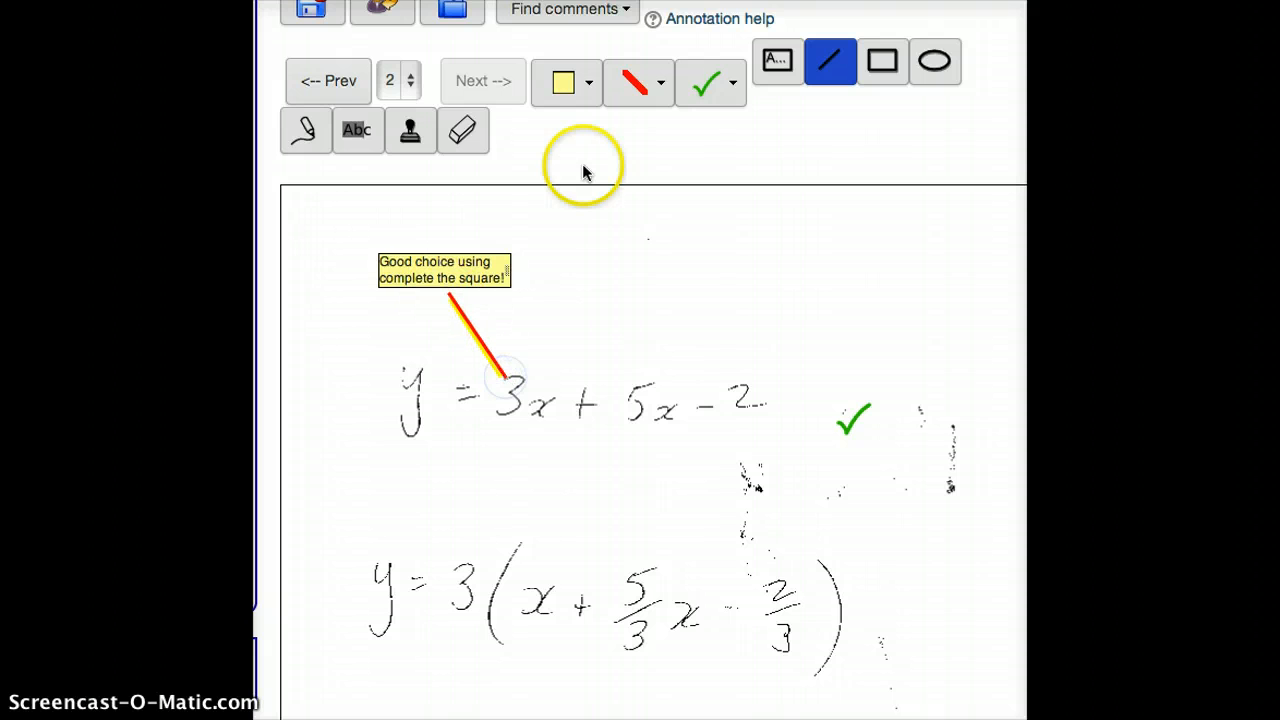
Highlight the first equation in red with three overlapping horizontal strips
scroll(787, 440, down, 5)
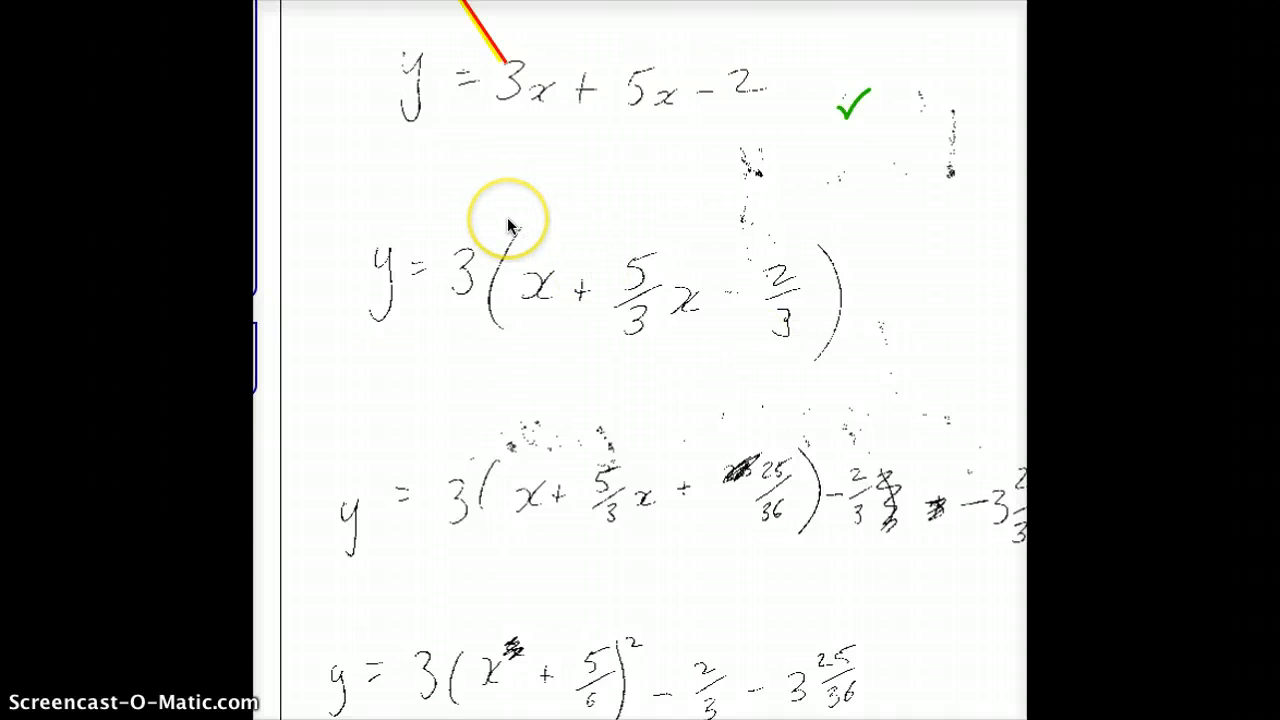
scroll(505, 215, up, 4)
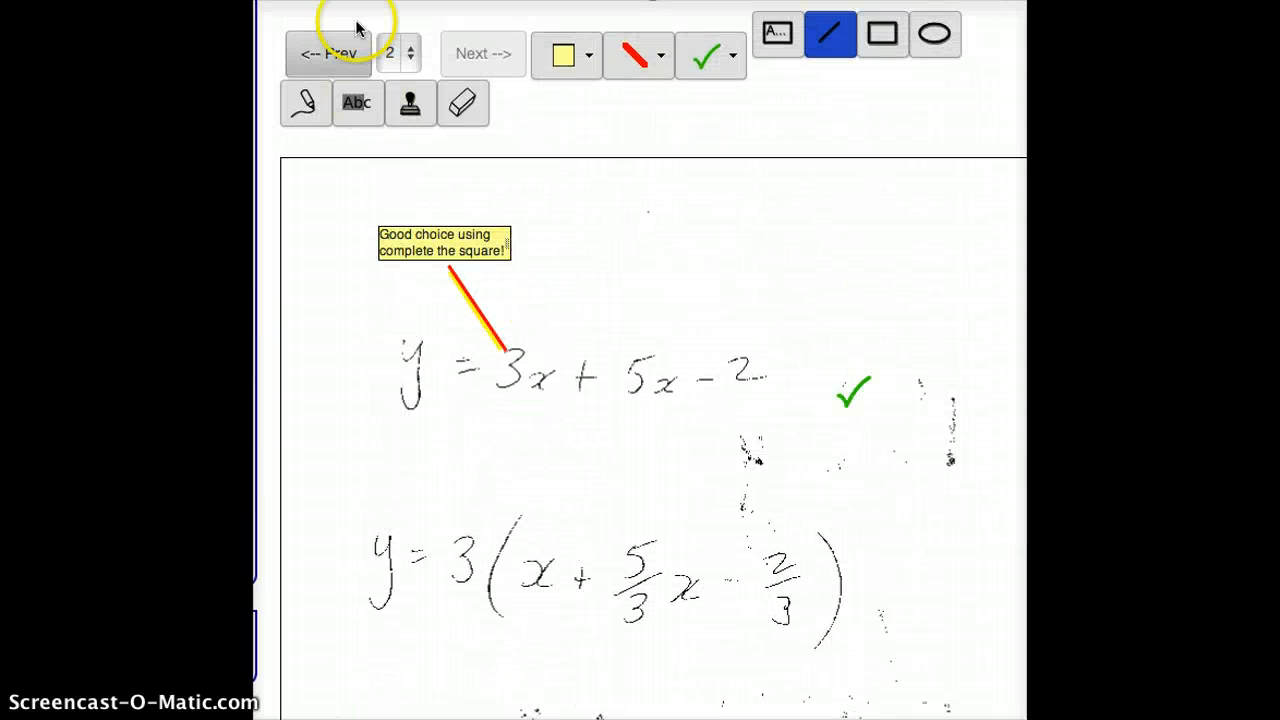
click(349, 98)
mouse_move(387, 357)
mouse_down()
mouse_move(560, 394)
mouse_move(846, 381)
mouse_up()
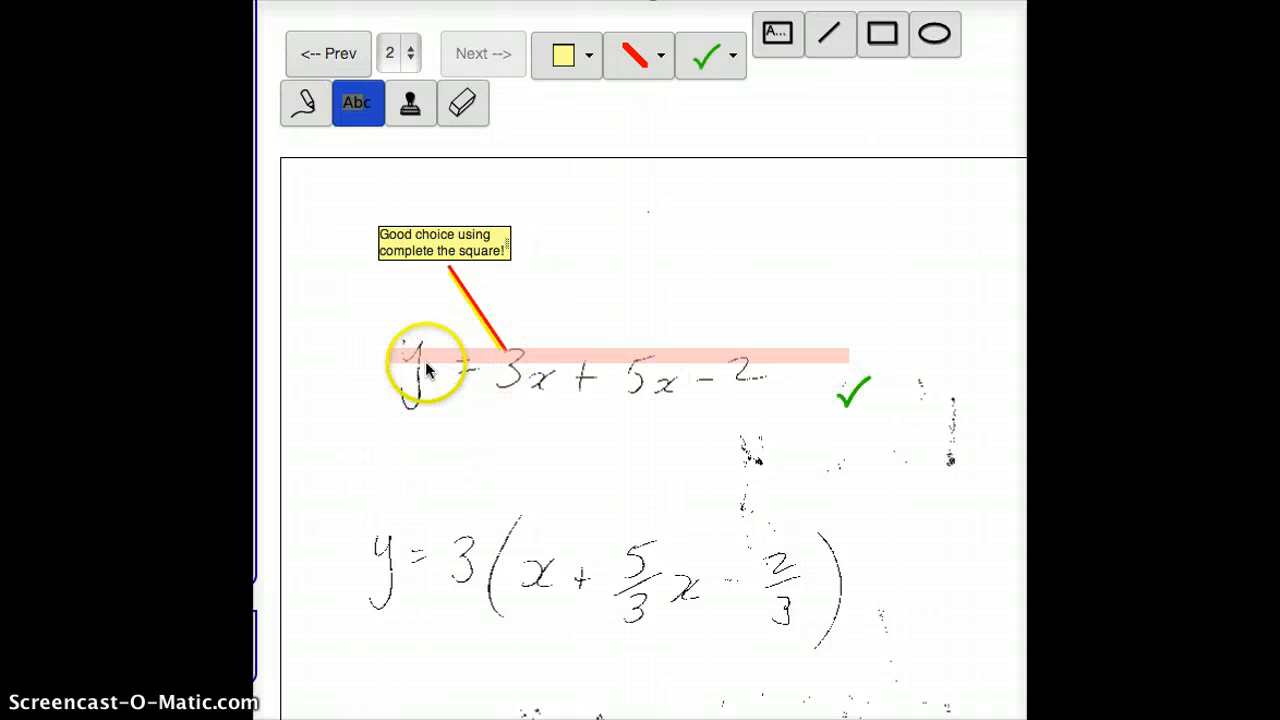
drag(397, 371, 813, 385)
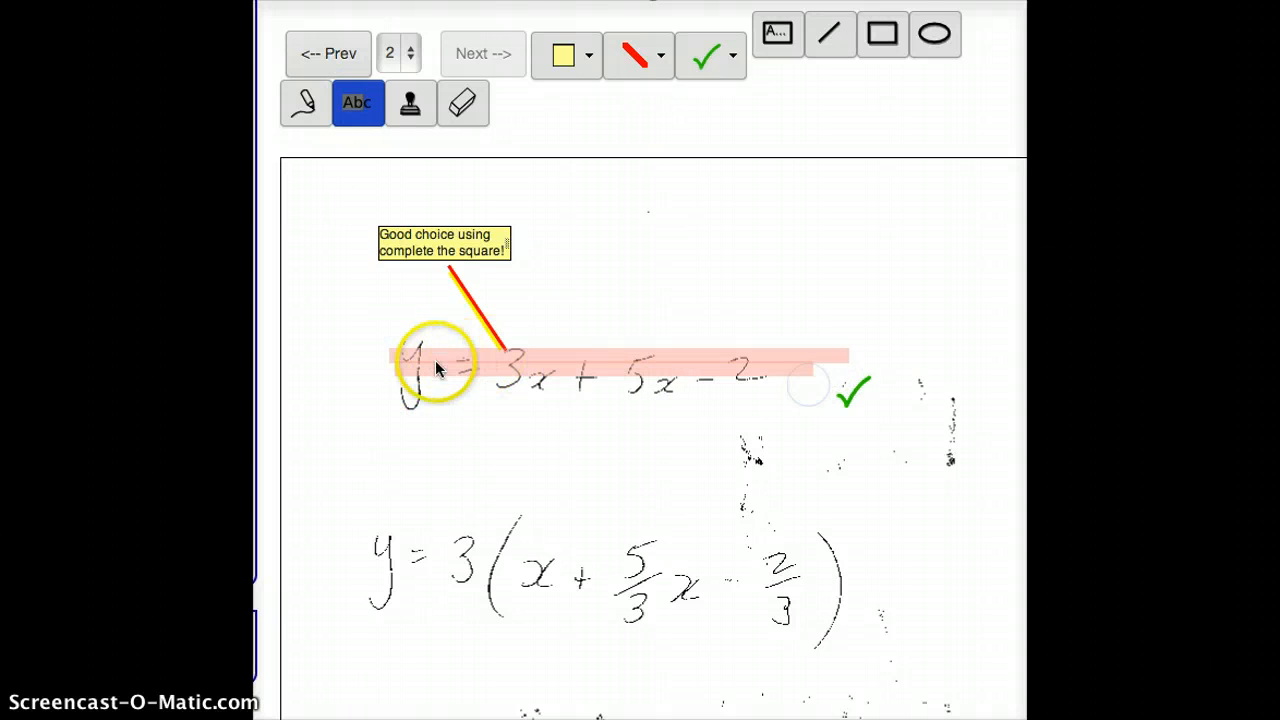
drag(402, 384, 855, 402)
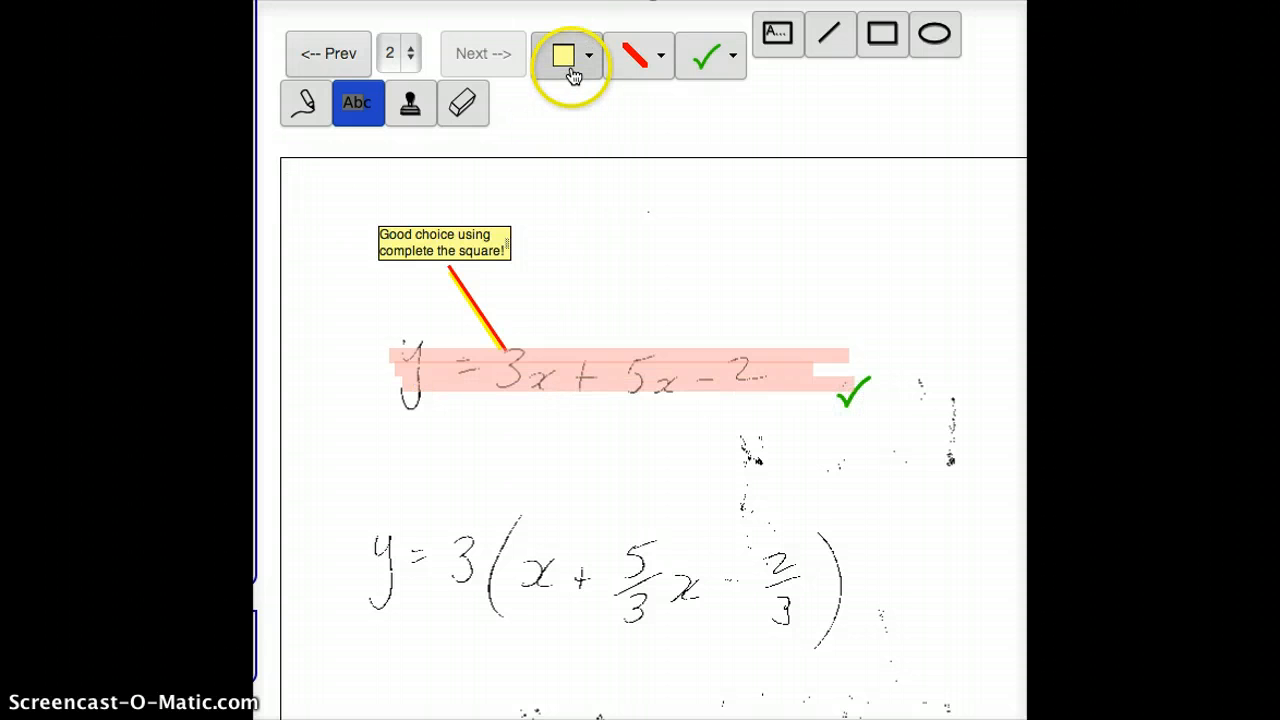
Circle "y = 3" freehand in red in the second equation and draw a red ellipse around its 2/3 term
click(306, 105)
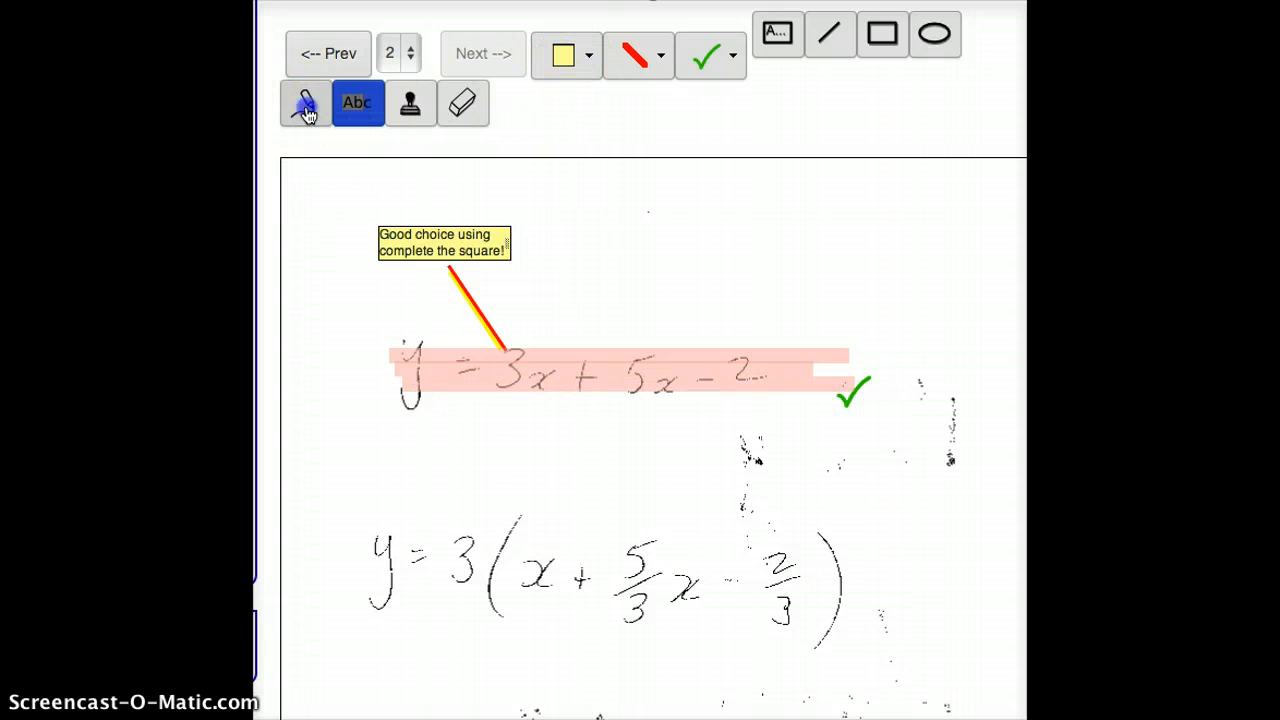
mouse_move(346, 523)
mouse_down()
mouse_move(503, 563)
mouse_move(397, 657)
mouse_move(350, 515)
mouse_up()
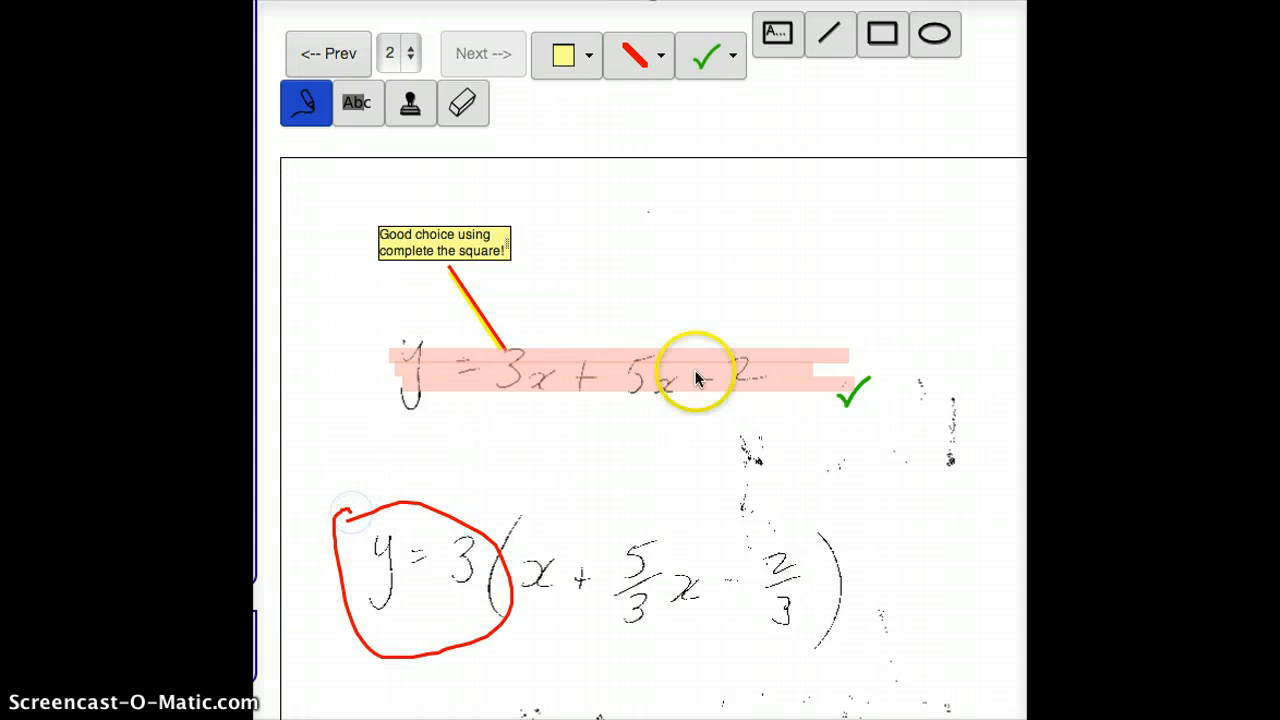
click(933, 35)
drag(748, 436, 903, 674)
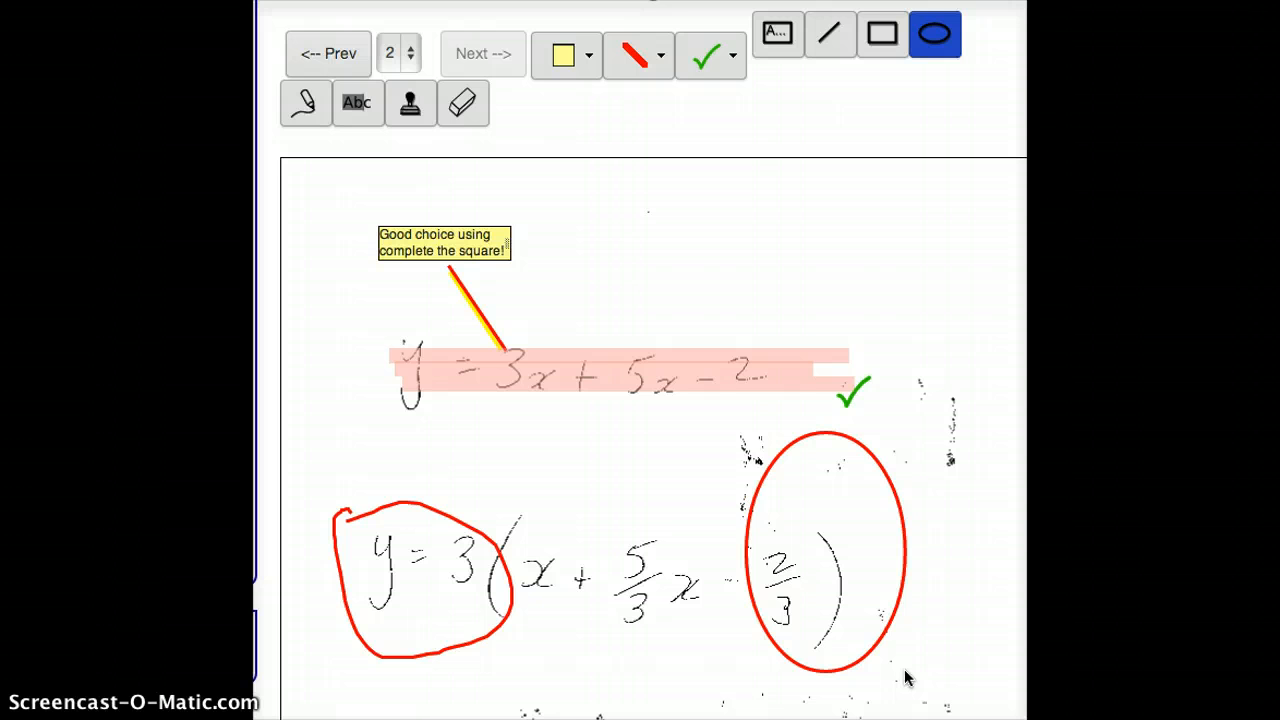
click(945, 665)
Save the draft annotations and generate the response file for the student
scroll(640, 360, up, 4)
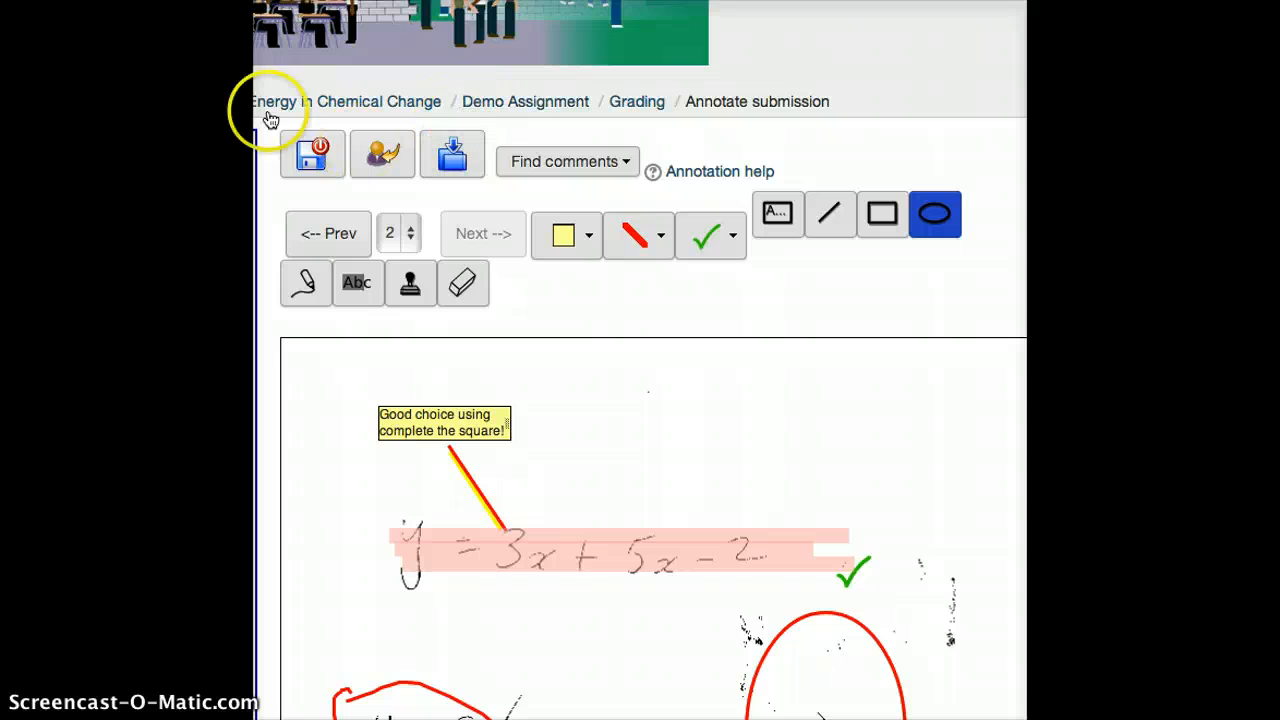
click(312, 155)
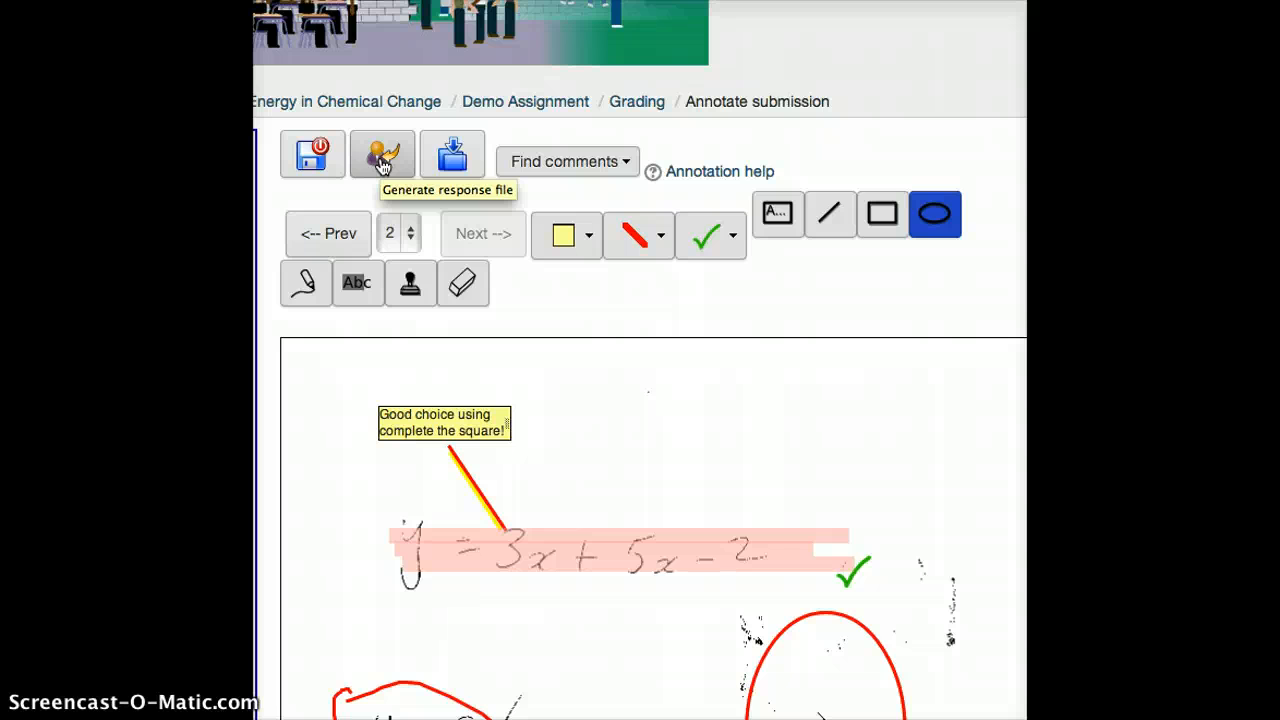
click(383, 160)
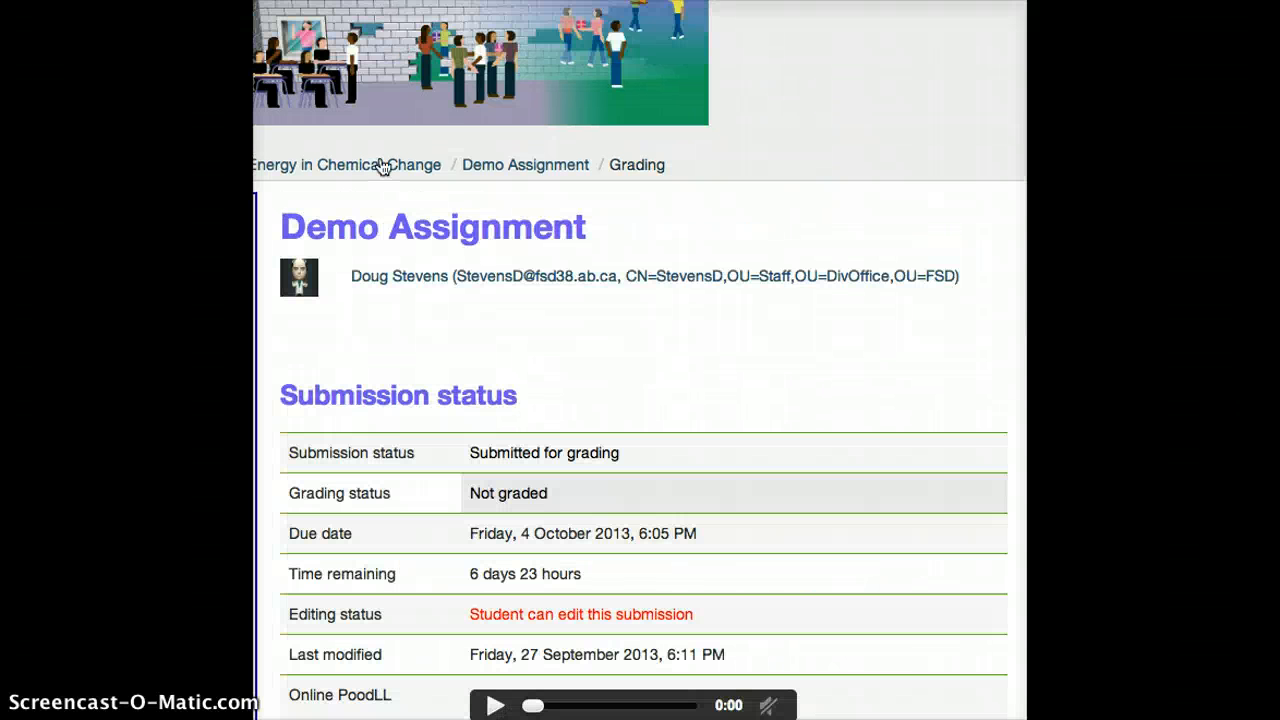
Allow camera and microphone access for the Feedback PoodLL recorder and save the changes on the student's grading page
click(635, 371)
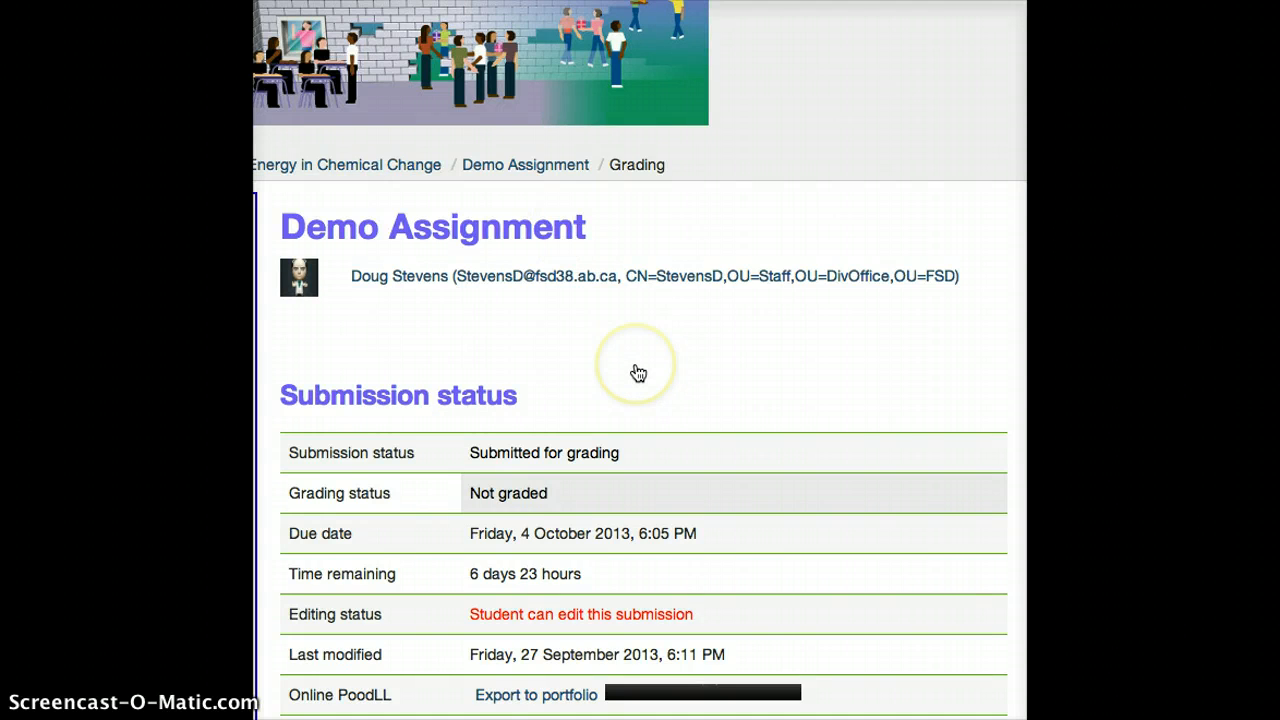
scroll(638, 373, down, 3)
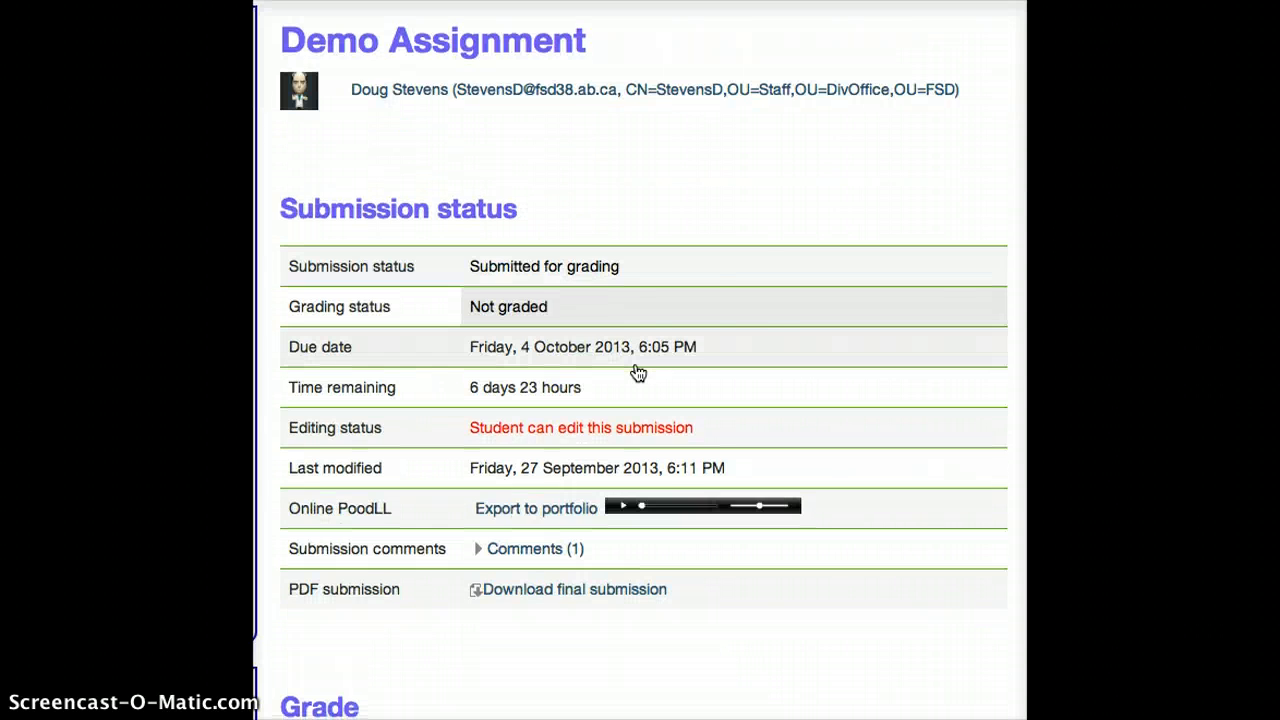
click(748, 297)
scroll(748, 297, down, 7)
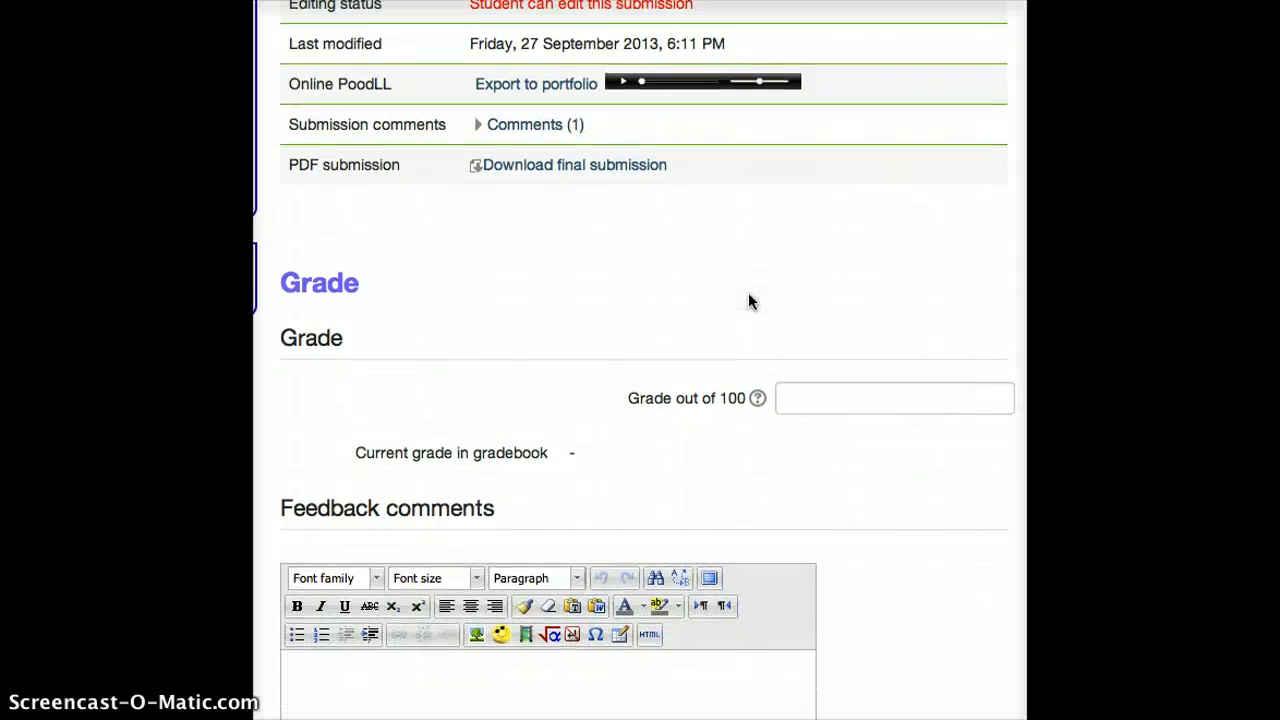
scroll(748, 297, down, 3)
click(569, 211)
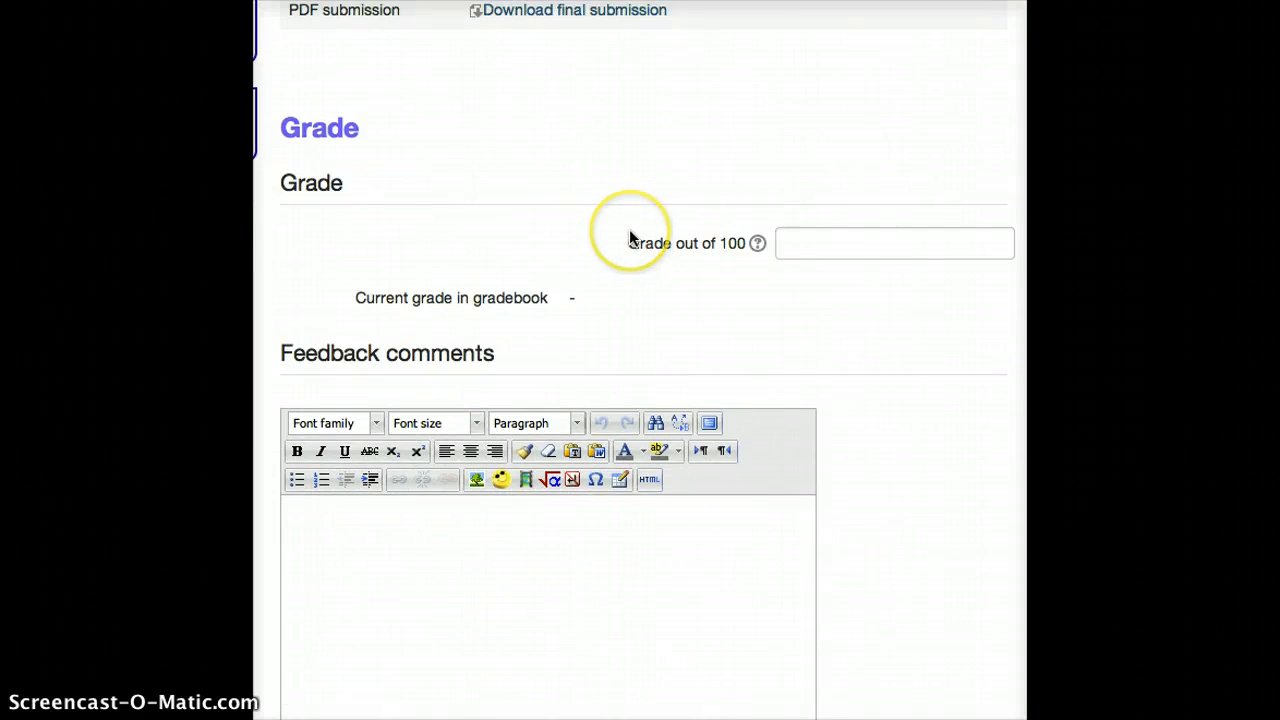
scroll(630, 237, down, 4)
click(469, 489)
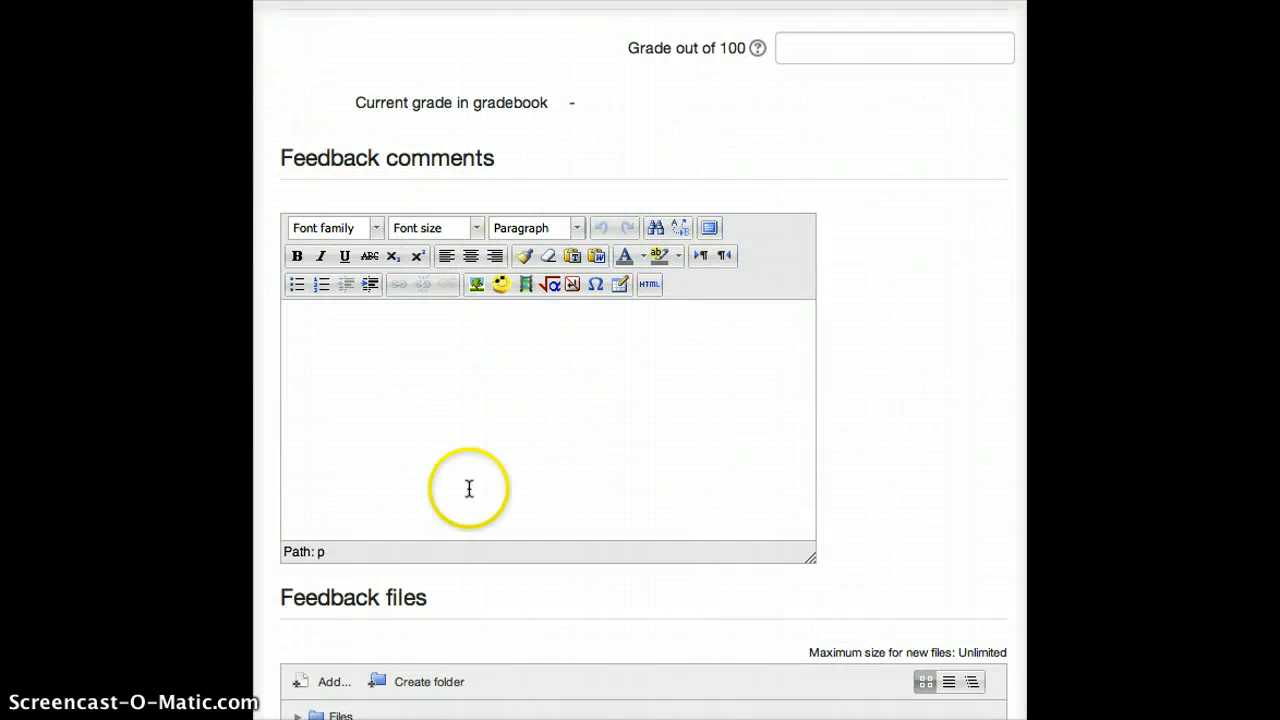
scroll(411, 443, down, 8)
scroll(411, 443, down, 8)
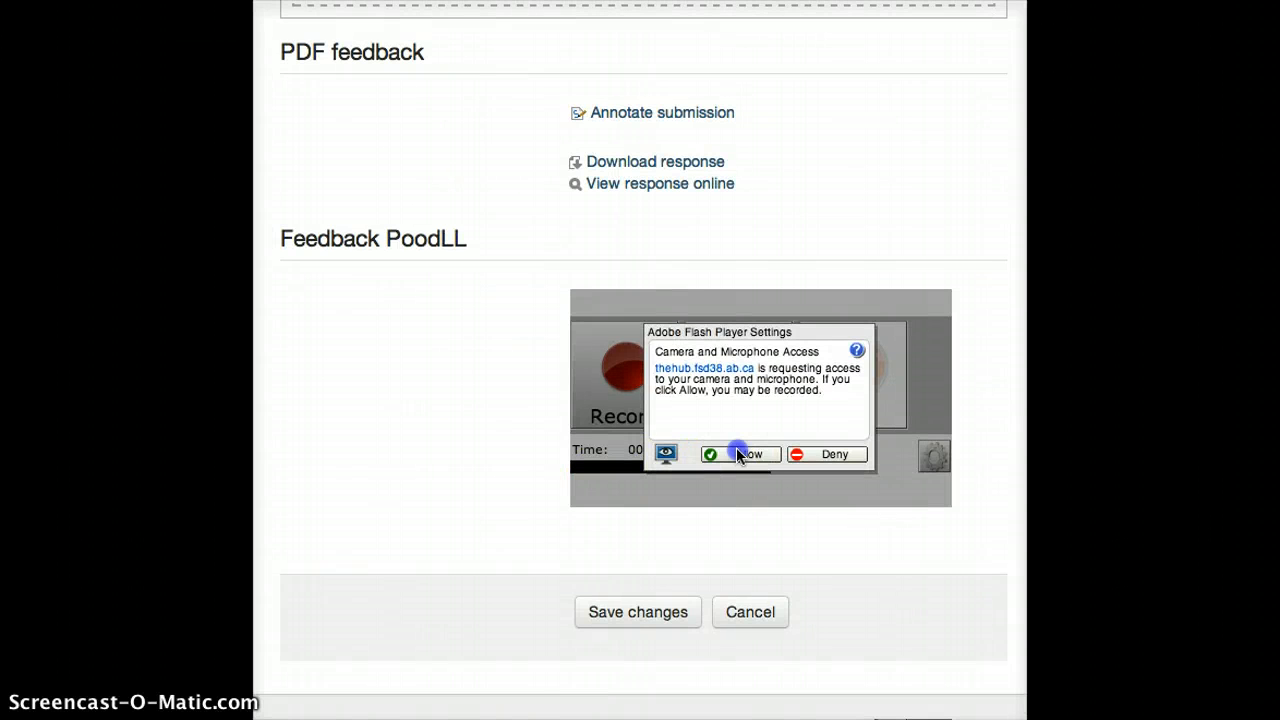
click(737, 452)
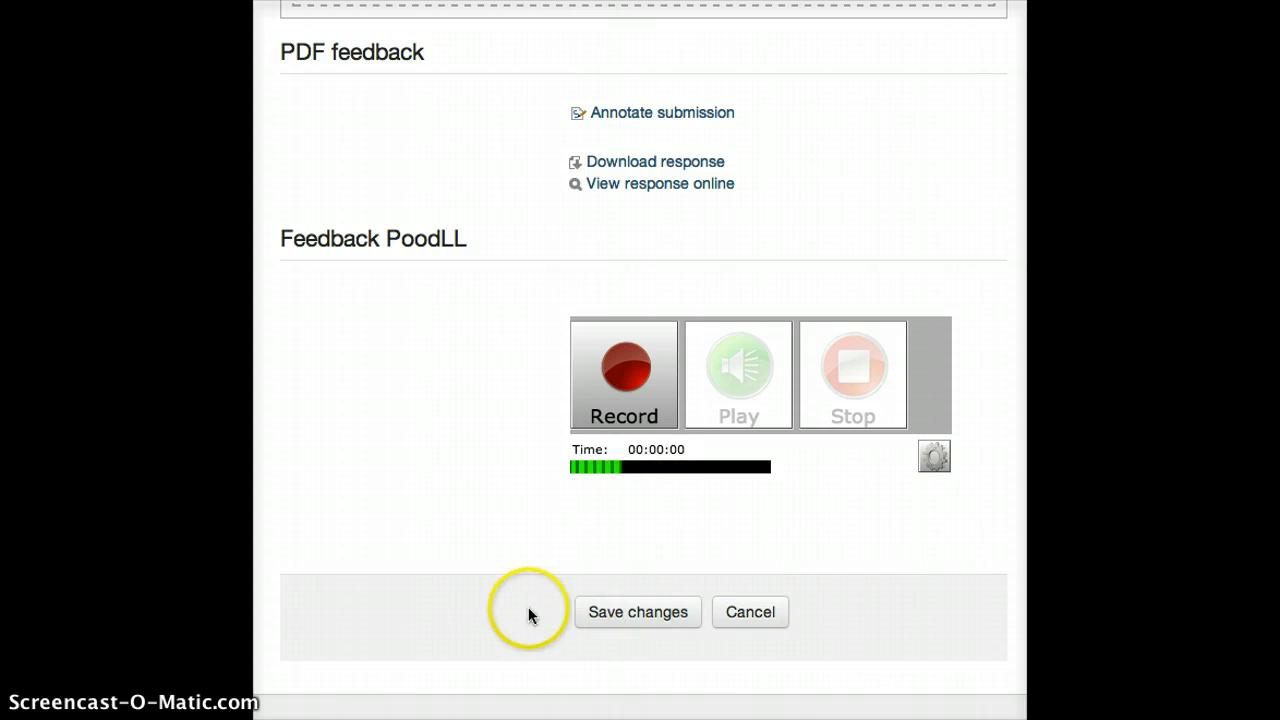
click(656, 620)
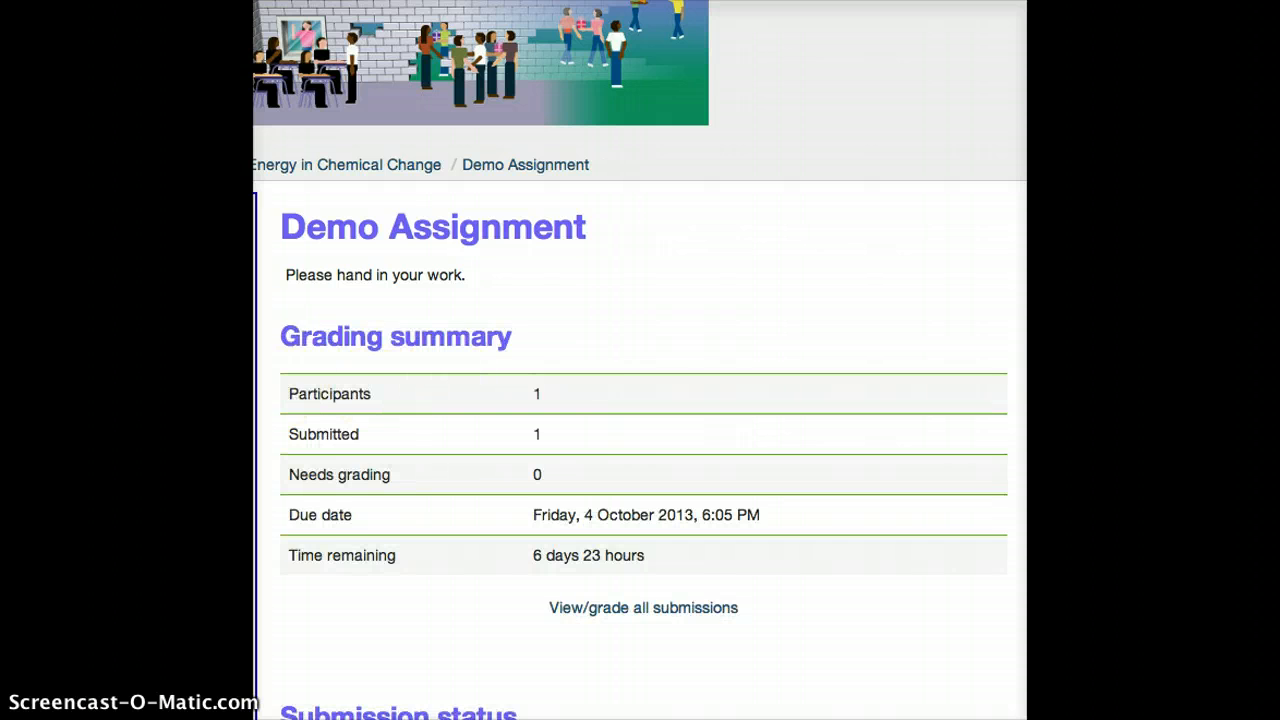
Switch to the student's view of Demo Assignment and look over the submission status and feedback sections
scroll(640, 400, down, 3)
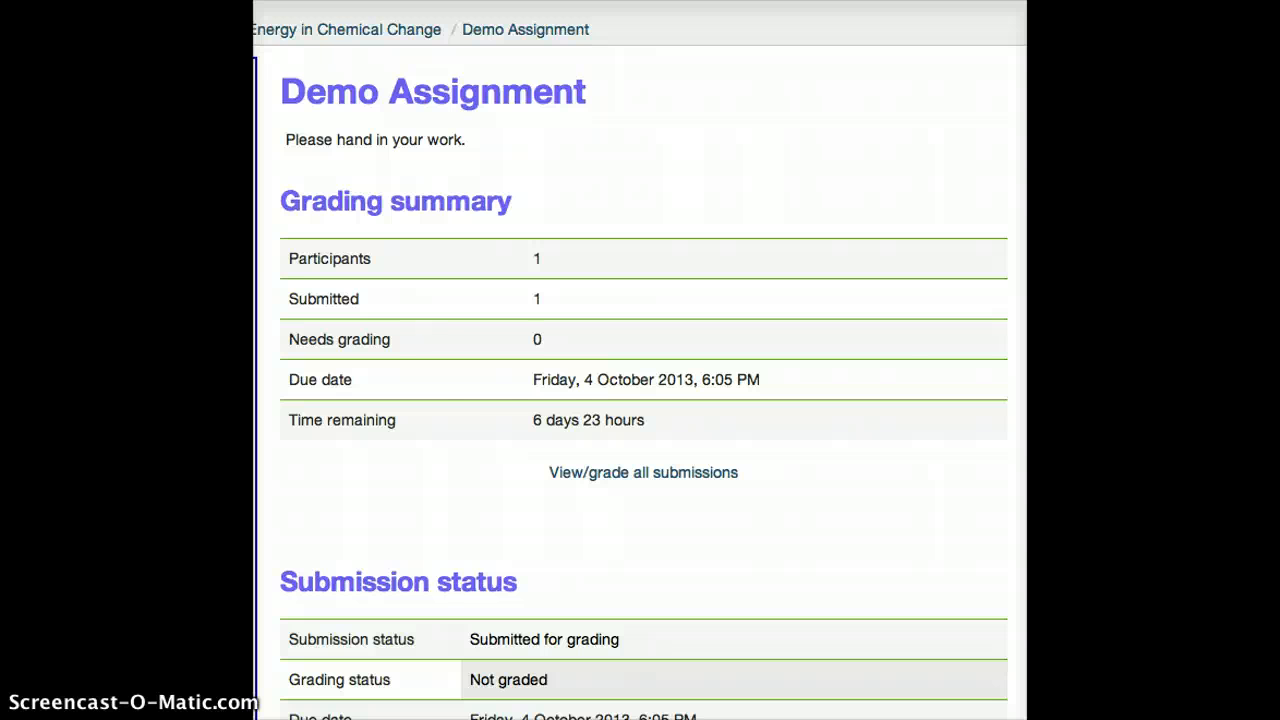
click(537, 409)
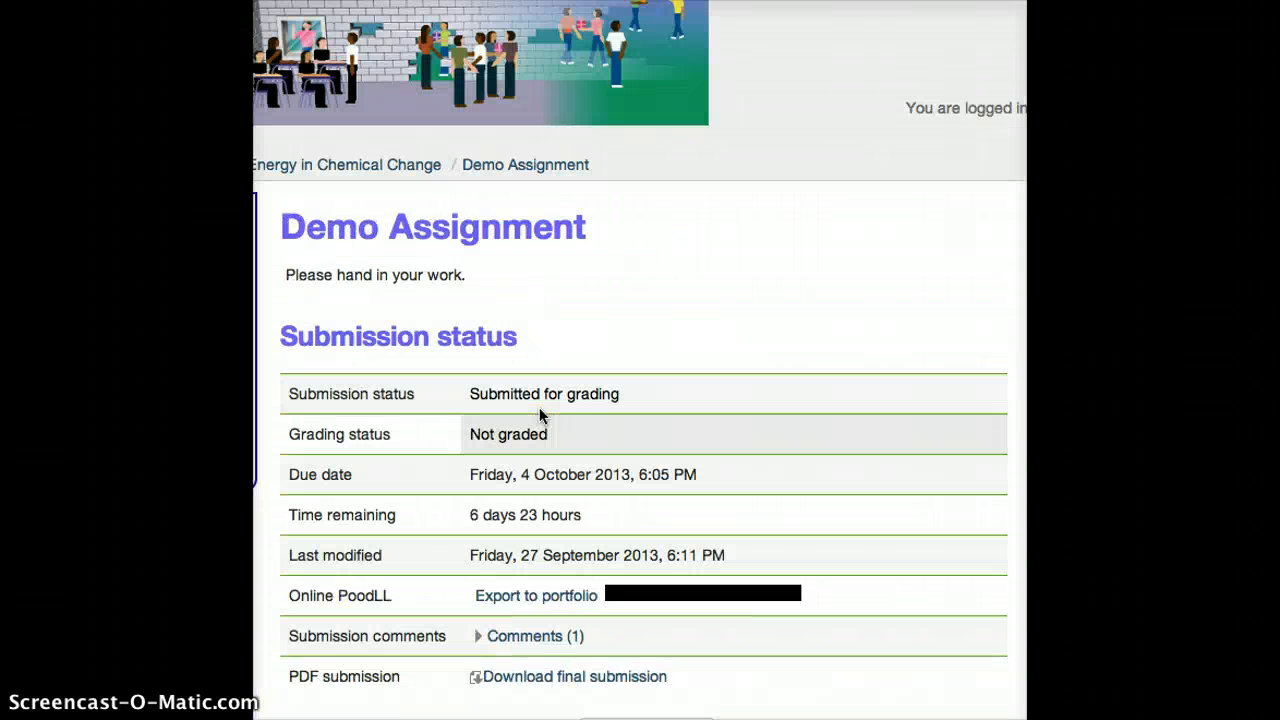
scroll(757, 254, down, 6)
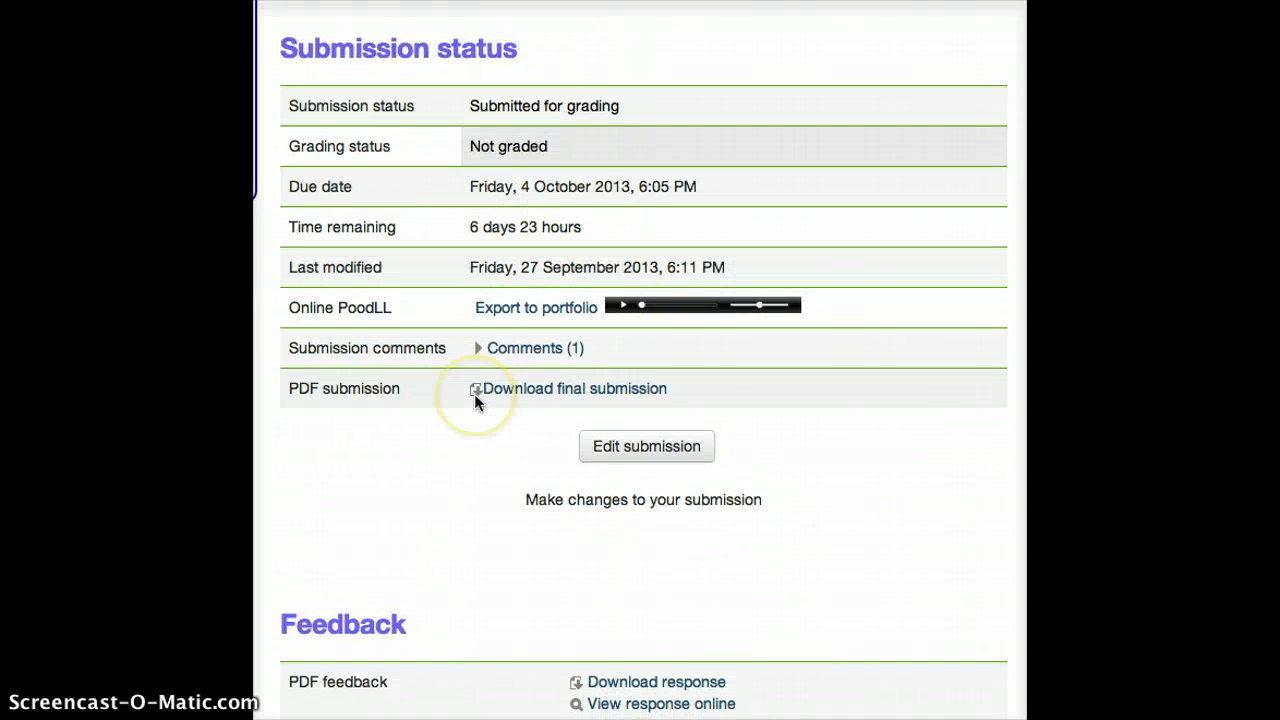
scroll(474, 394, down, 2)
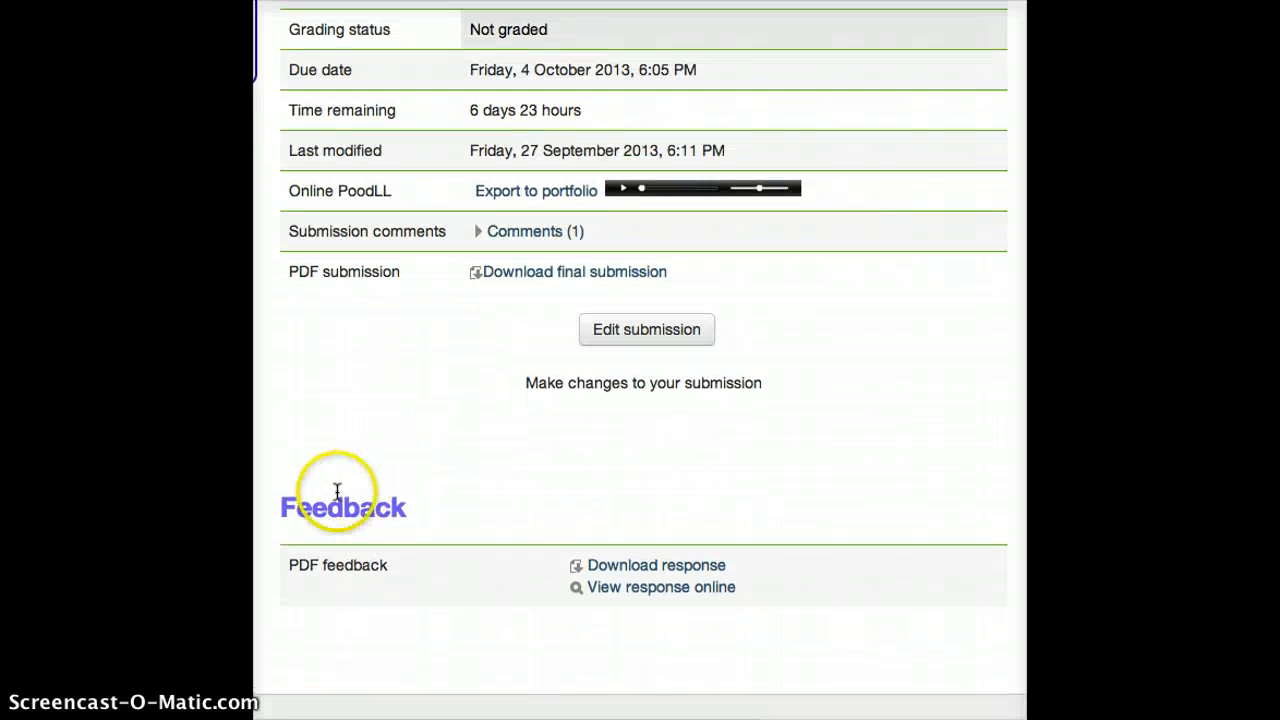
View the PDF feedback response online, go to page 2, and examine its annotations and the list of comments
click(679, 589)
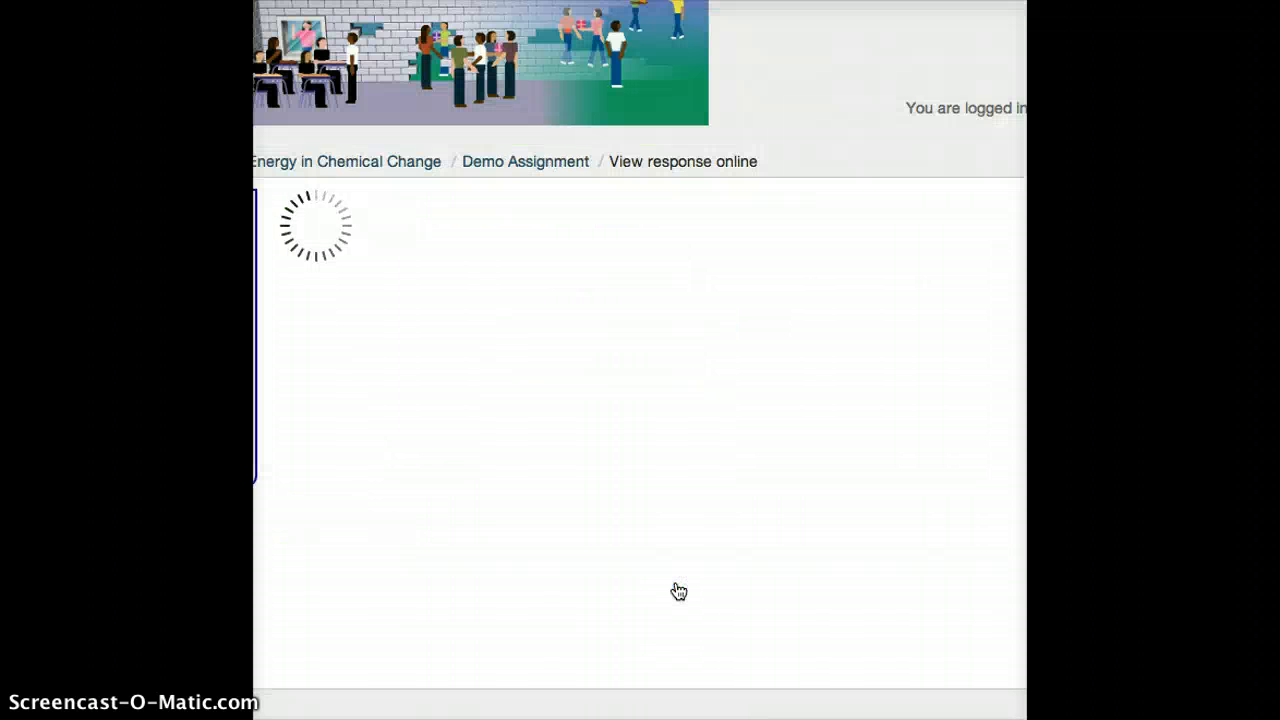
scroll(679, 591, down, 4)
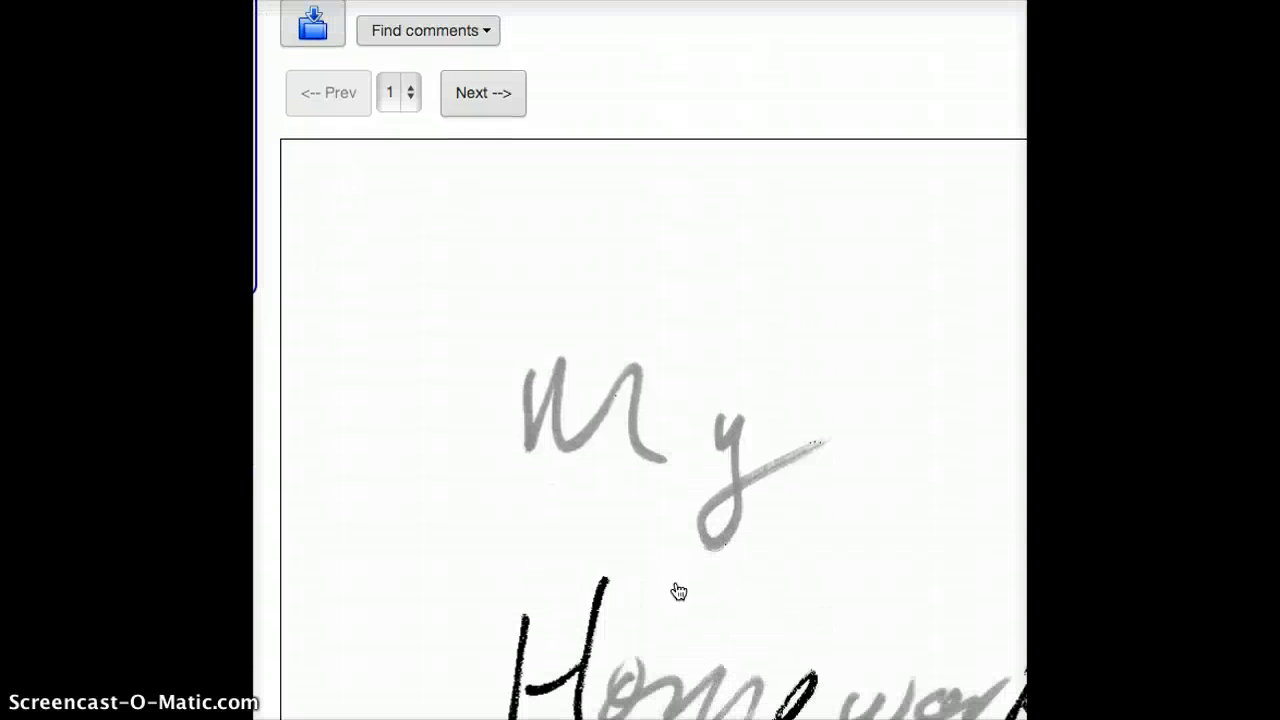
click(410, 100)
click(407, 113)
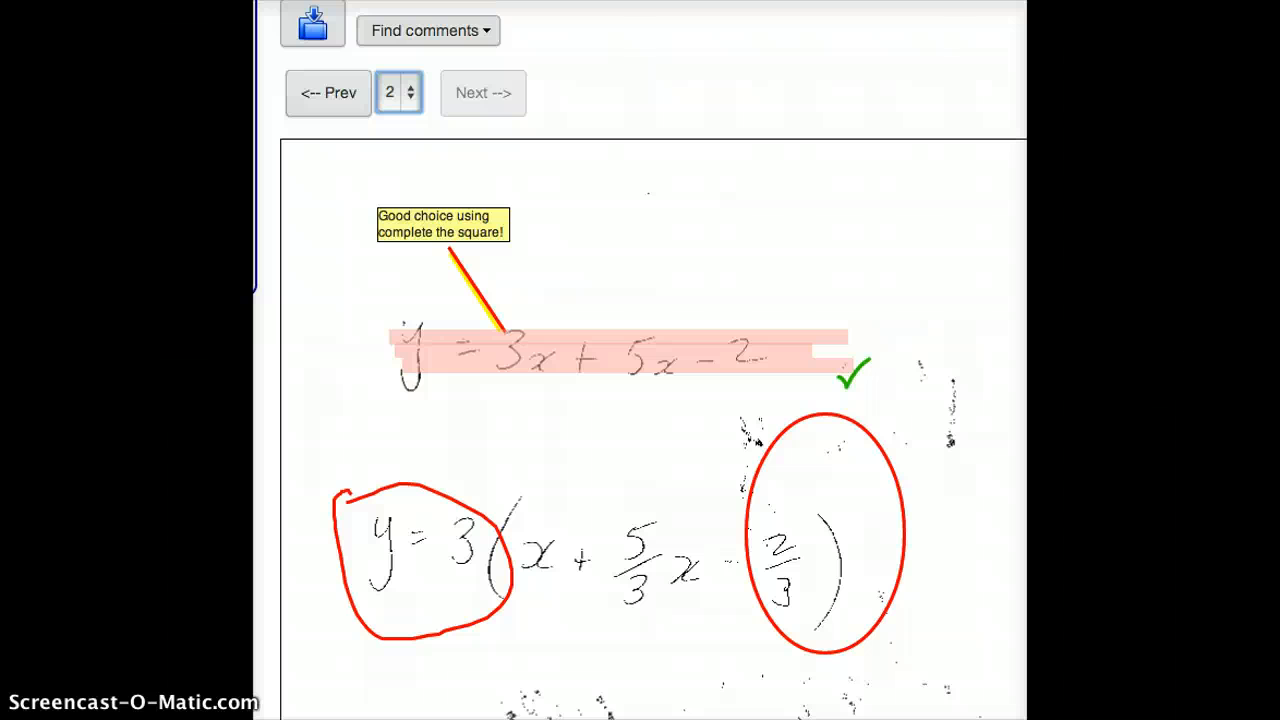
click(471, 44)
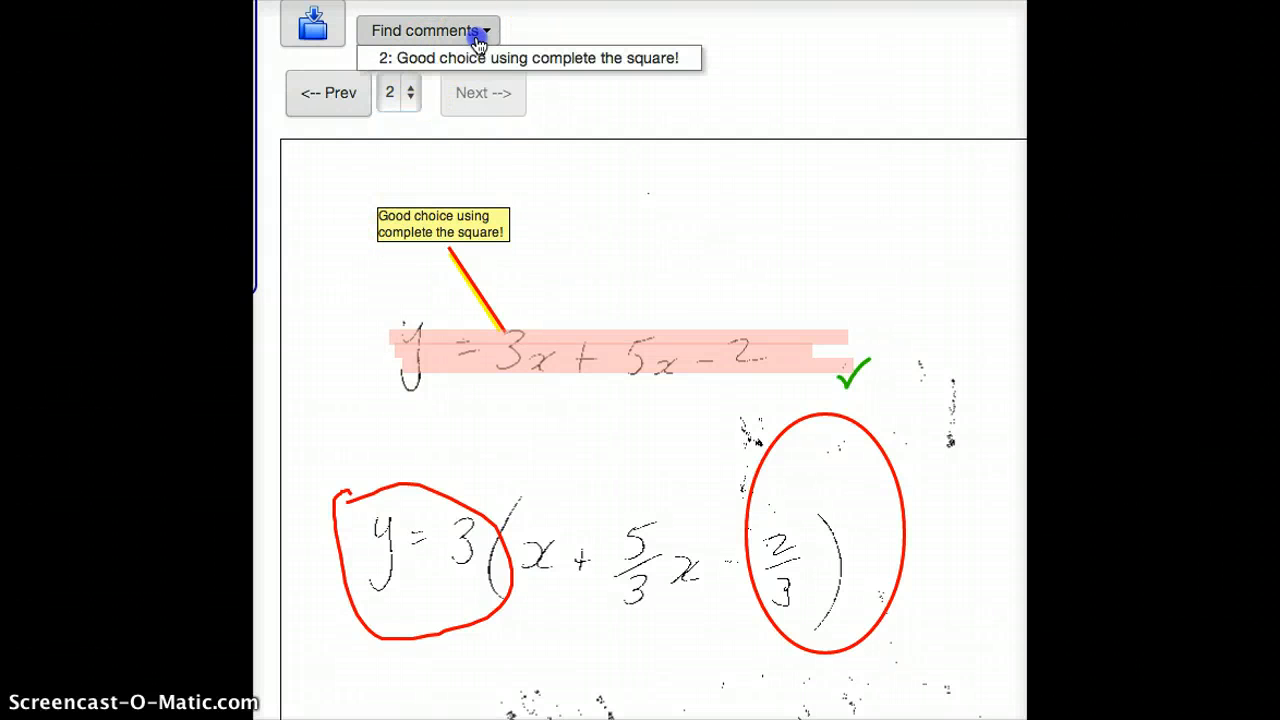
click(743, 99)
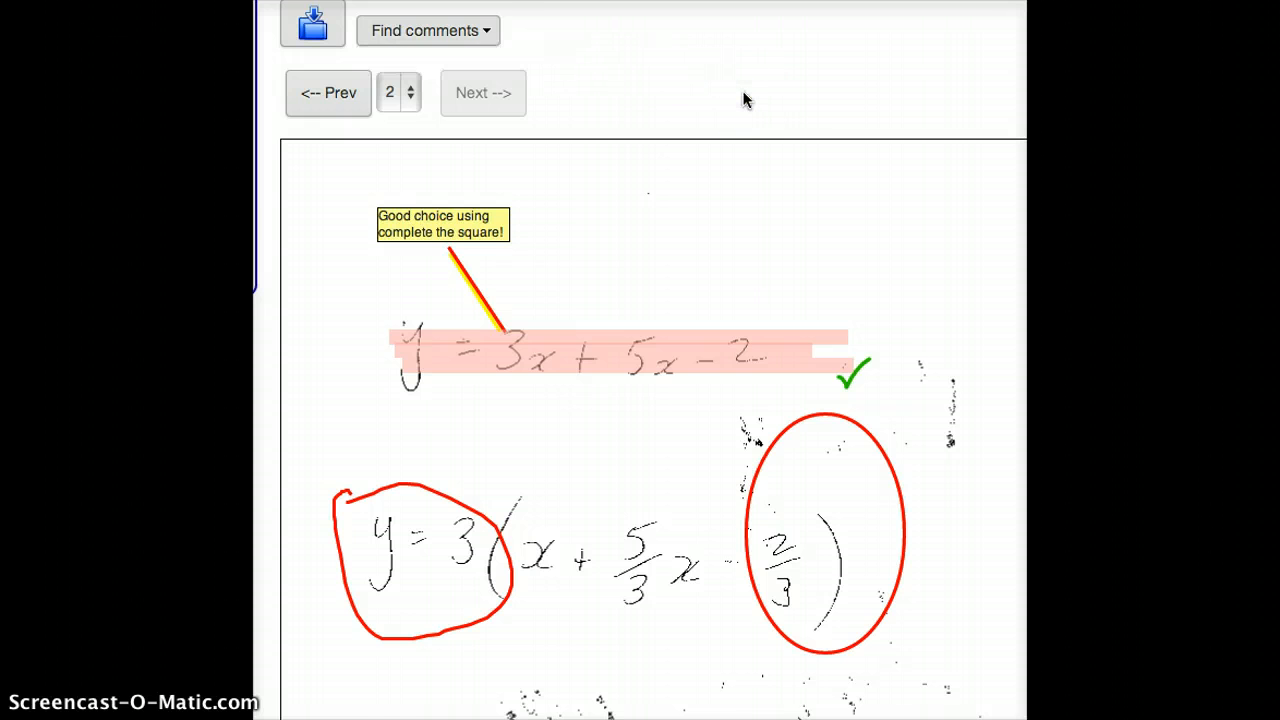
scroll(743, 99, down, 10)
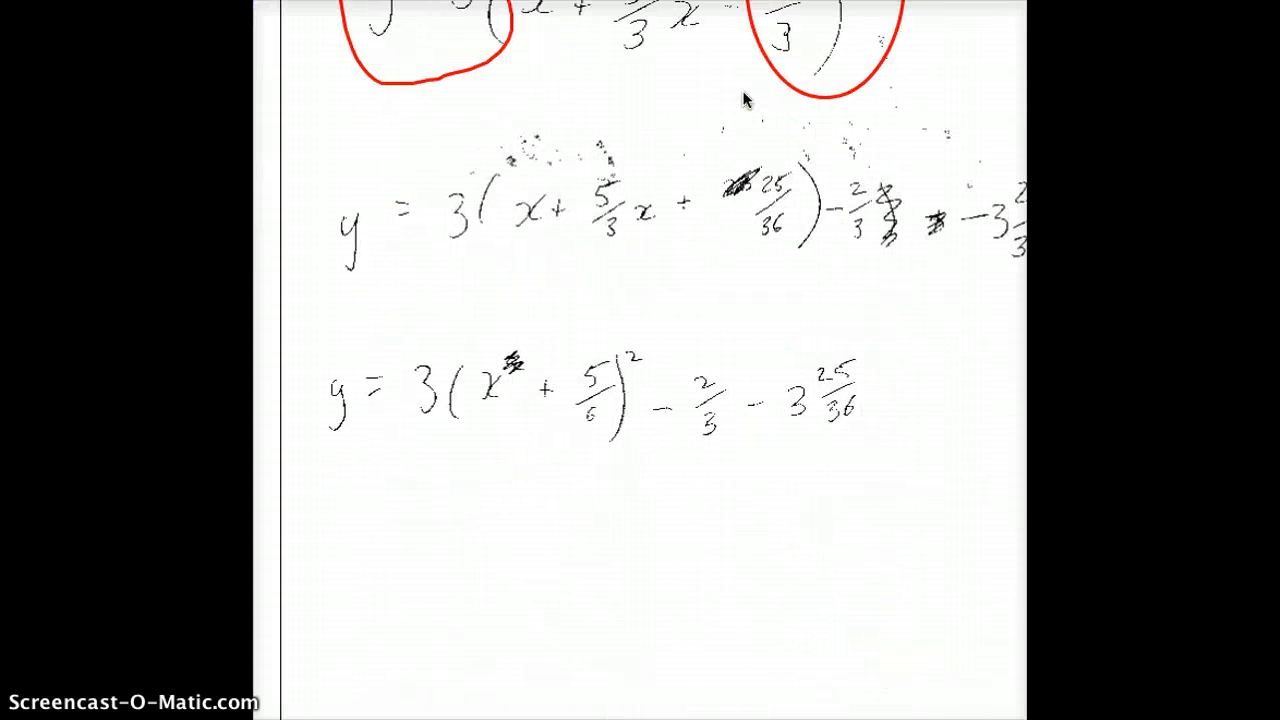